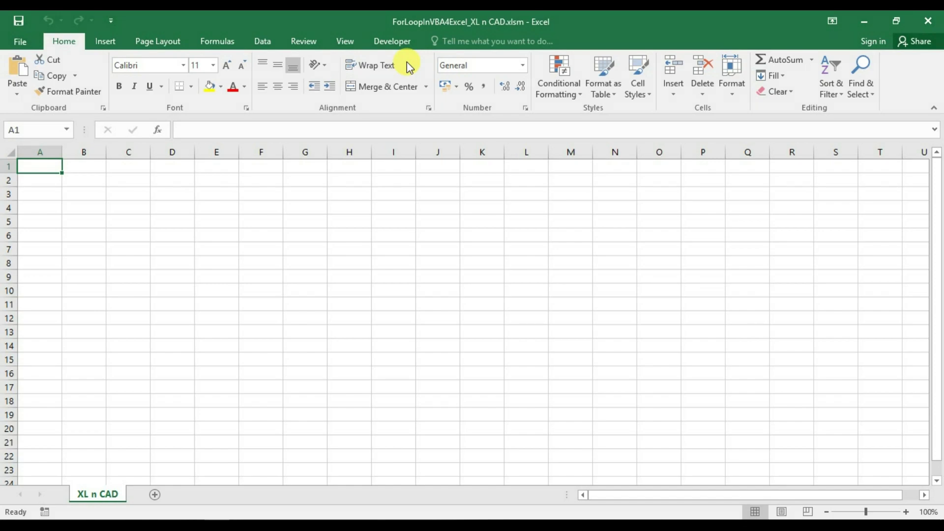
Step: Open the Visual Basic editor and insert a new module under ThisWorkbook
click(391, 42)
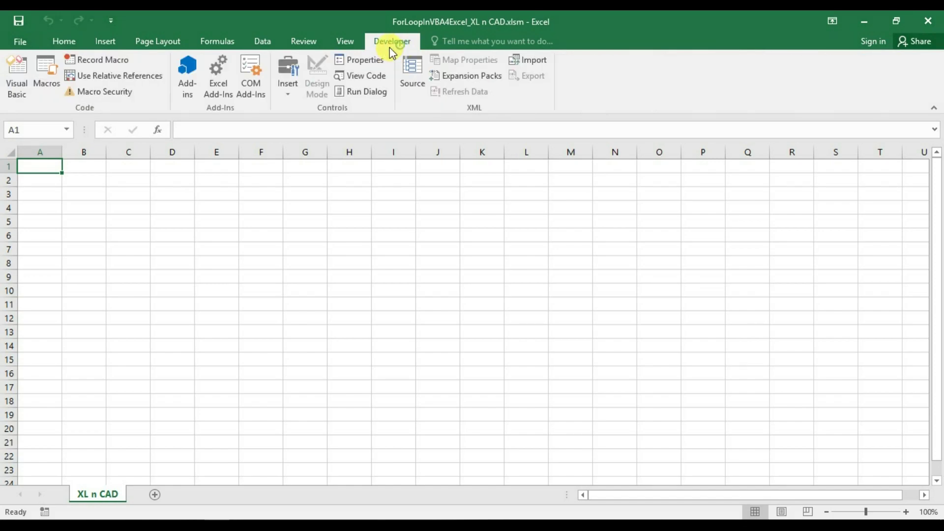
click(22, 81)
right_click(86, 137)
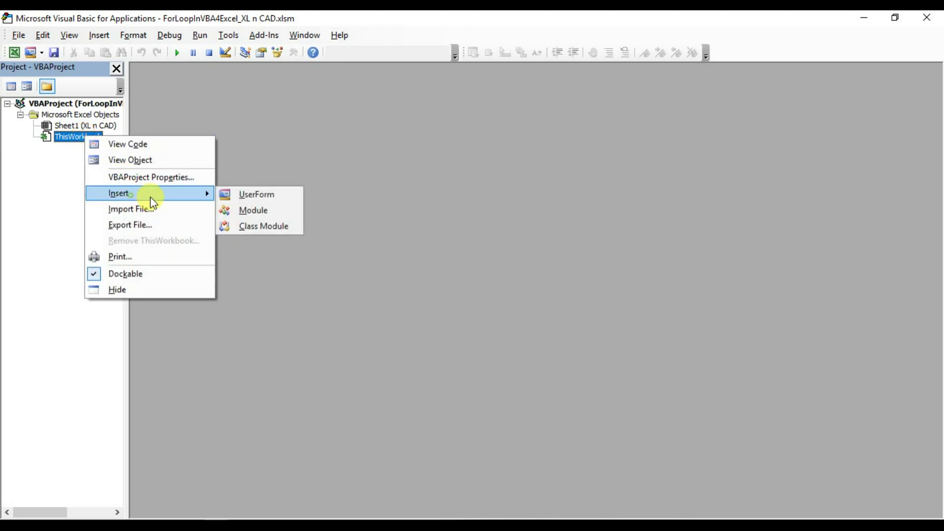
click(266, 207)
Step: Write Sub forloopexample1 with a For i = 1 To 5 loop calling Worksheets.Add
text(sub fo)
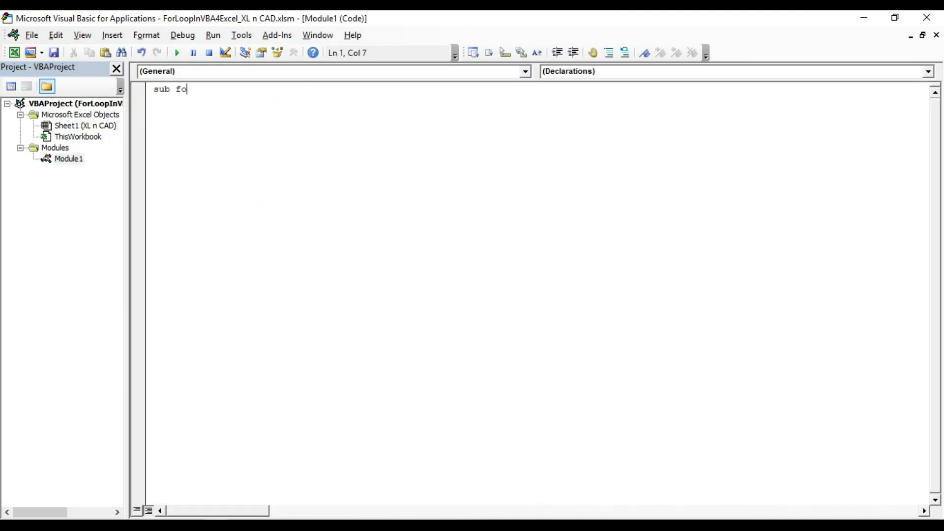
text(rloopexample)
key(Return)
key(Return)
key(Return)
key(Up)
key(Tab)
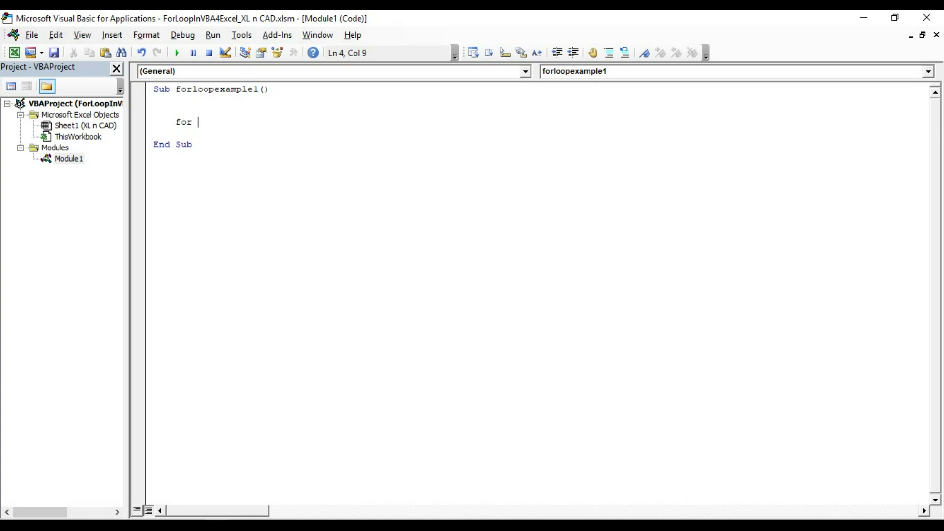
text(i)
key(Return)
key(Return)
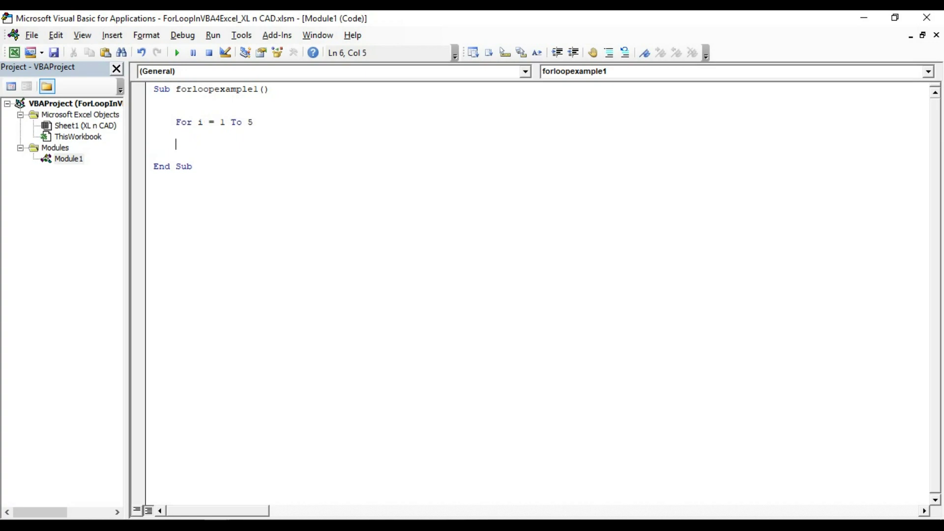
text(work)
text(sheets)
text(.add)
key(Return)
key(Return)
key(BackSpace)
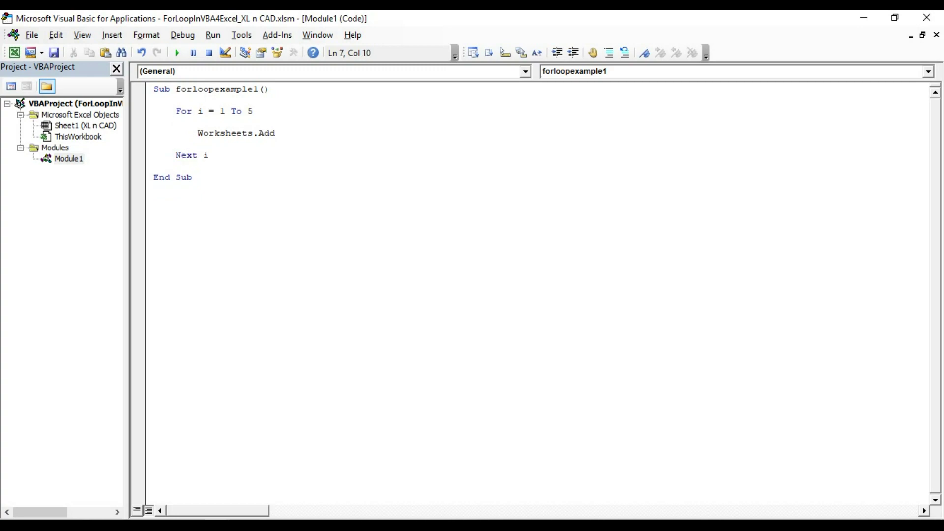
Step: Run forloopexample1 from the Macros list and check the new Sheet1–Sheet5 tabs
click(866, 17)
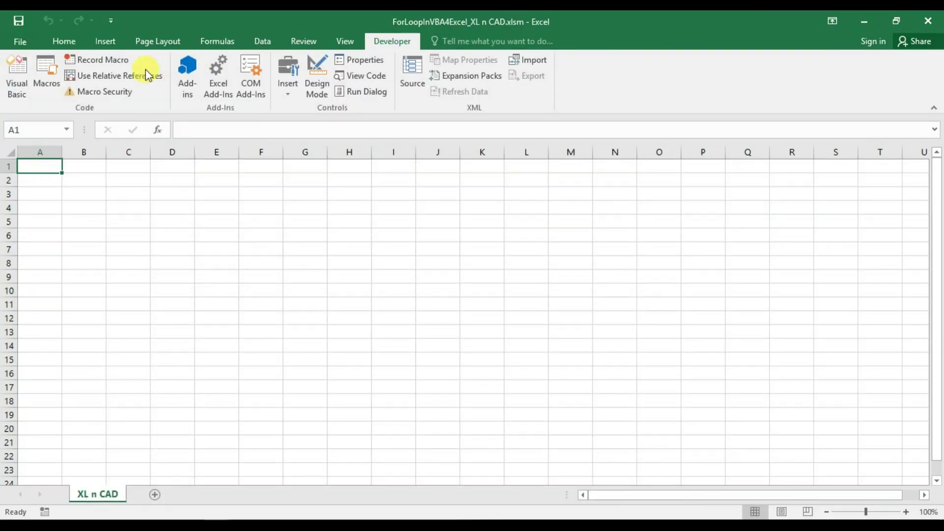
click(47, 74)
click(472, 205)
click(578, 194)
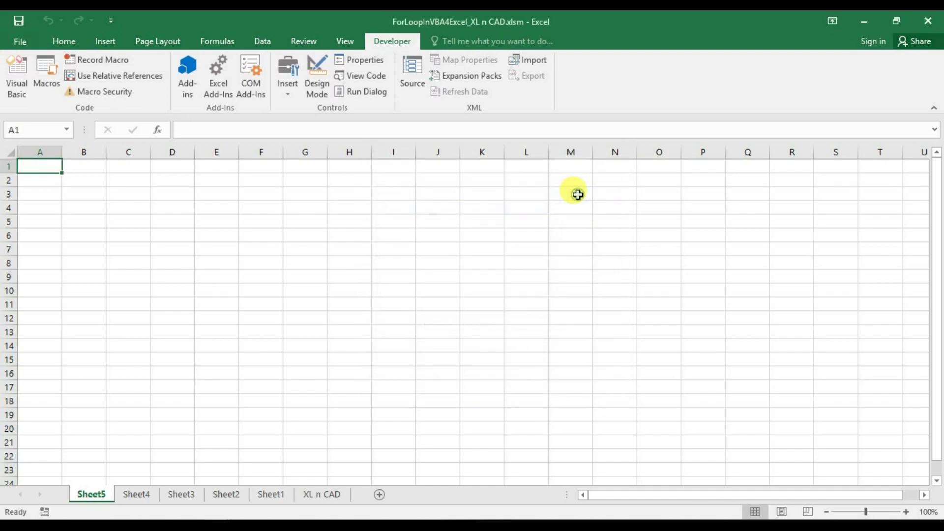
click(140, 495)
click(184, 493)
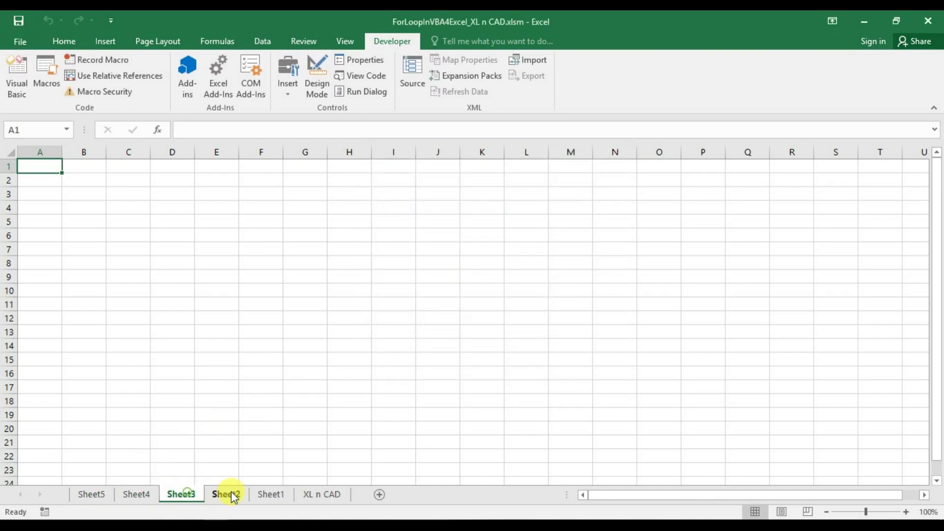
click(229, 494)
click(270, 494)
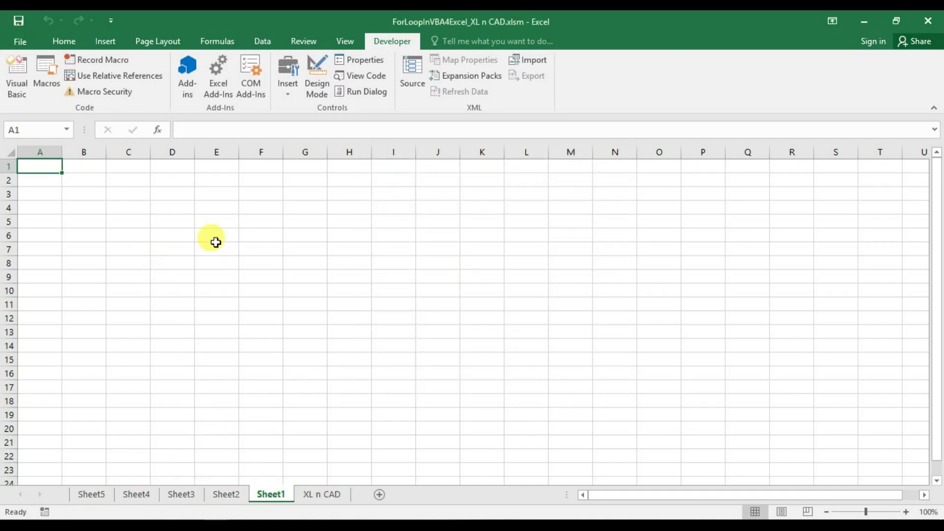
click(17, 76)
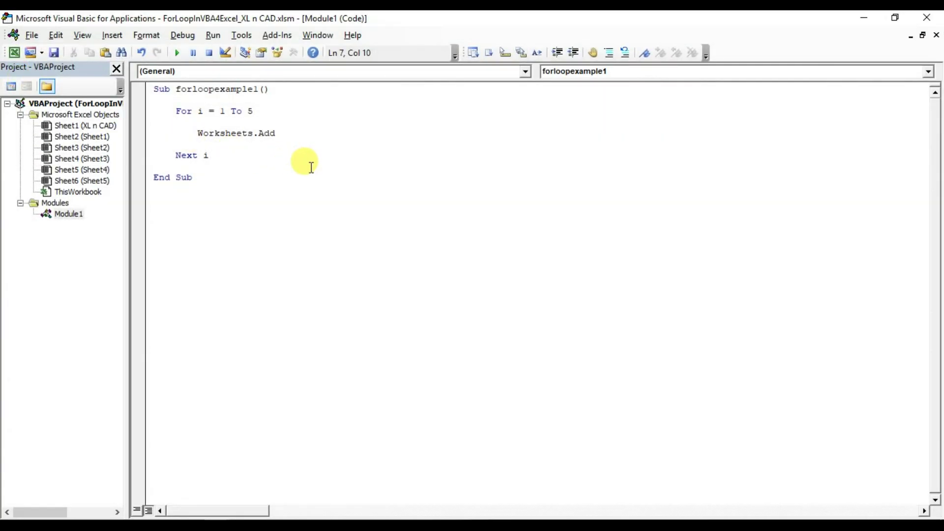
Step: Insert Module2 with forloopexample2, looping j from 1 To 3 with MsgBox "For Loop Example"
right_click(70, 214)
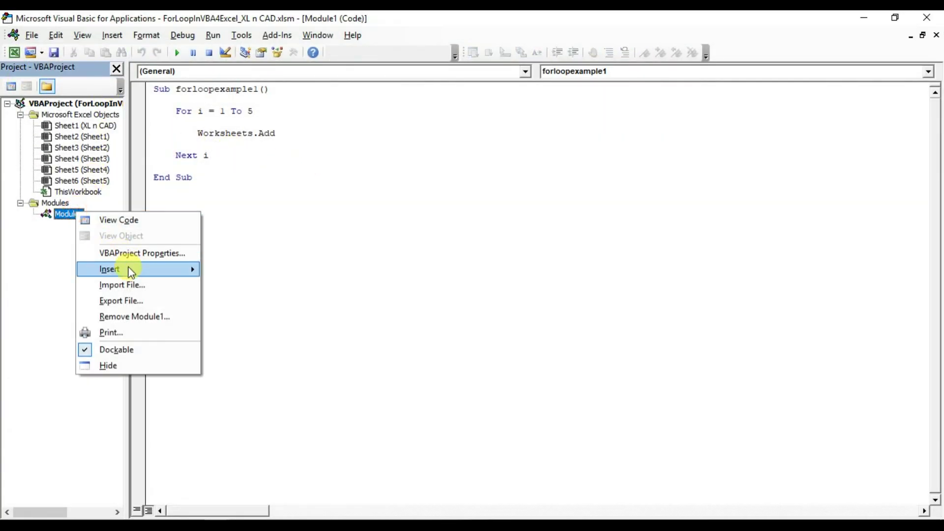
click(236, 285)
text(sub)
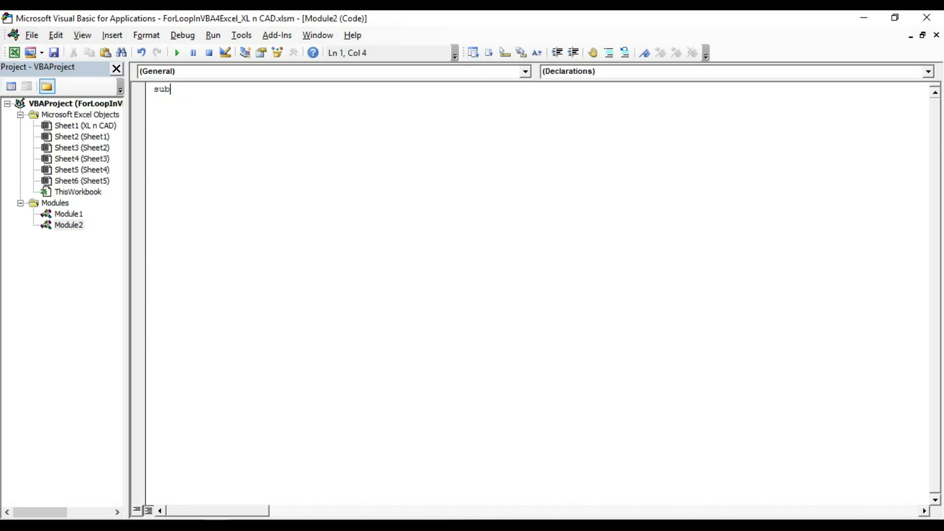
text( forloopexample2()
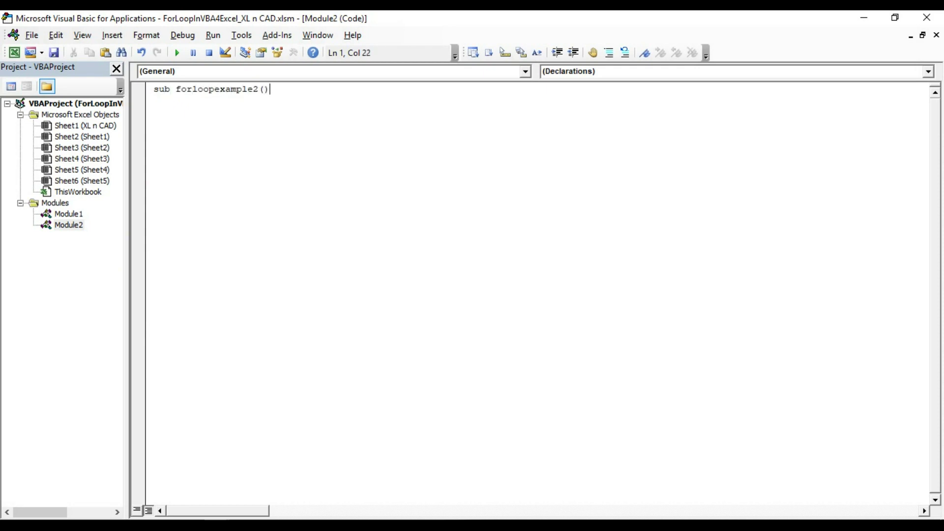
key(Return)
text(for)
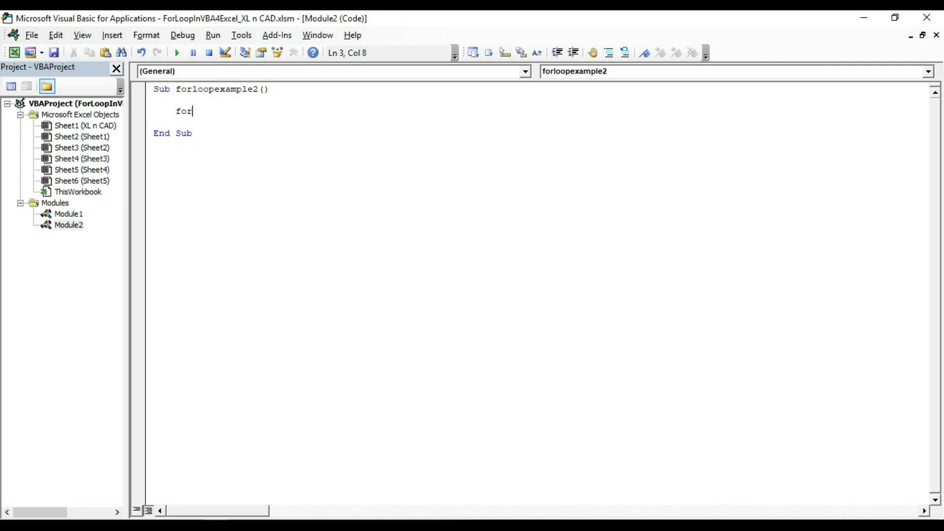
text(j)
key(Return)
key(Return)
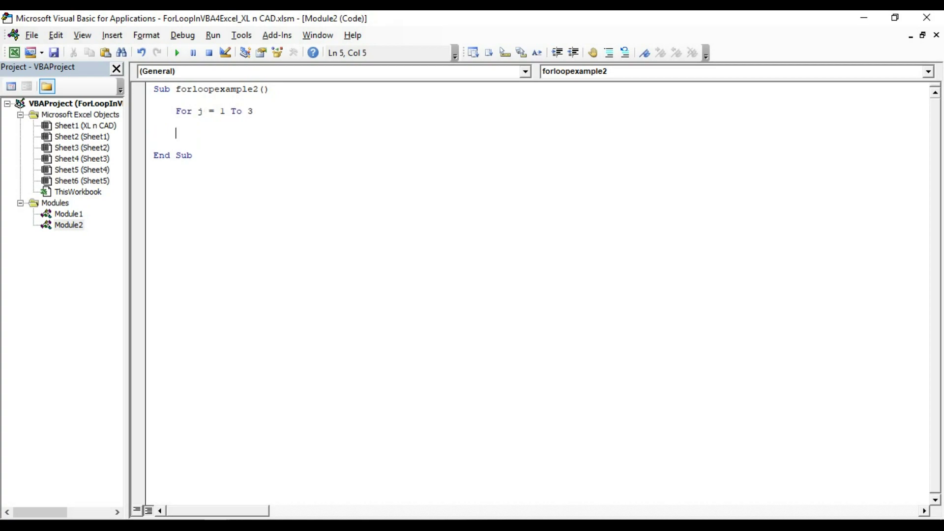
text(Ms)
text(gbox "F)
text(or Loop Exam)
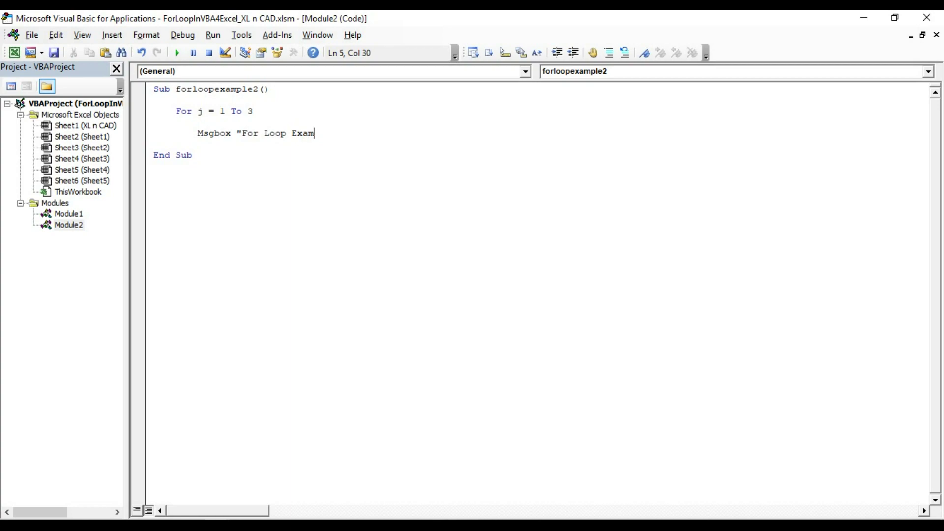
text(ple)
key(Return)
key(Return)
text(Nex)
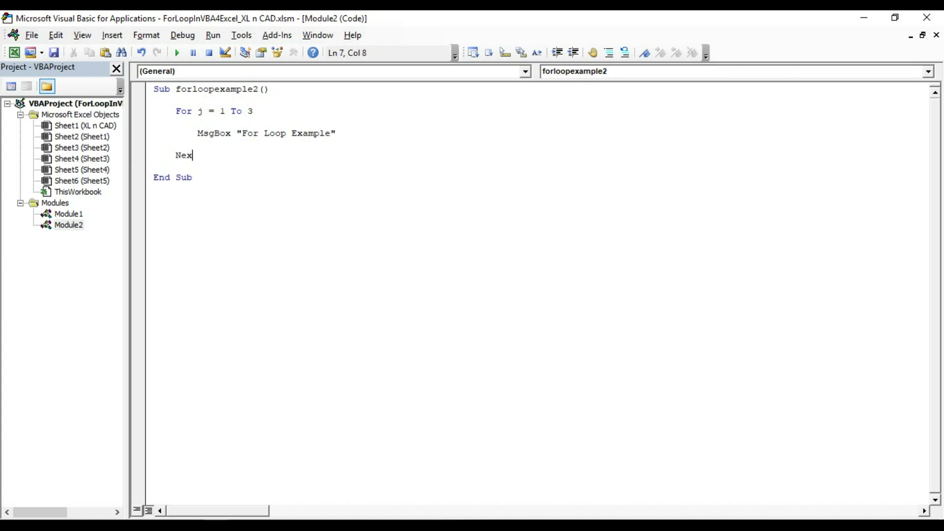
text(t j)
Step: Run forloopexample2 from the Macros list and click OK on each message
click(927, 17)
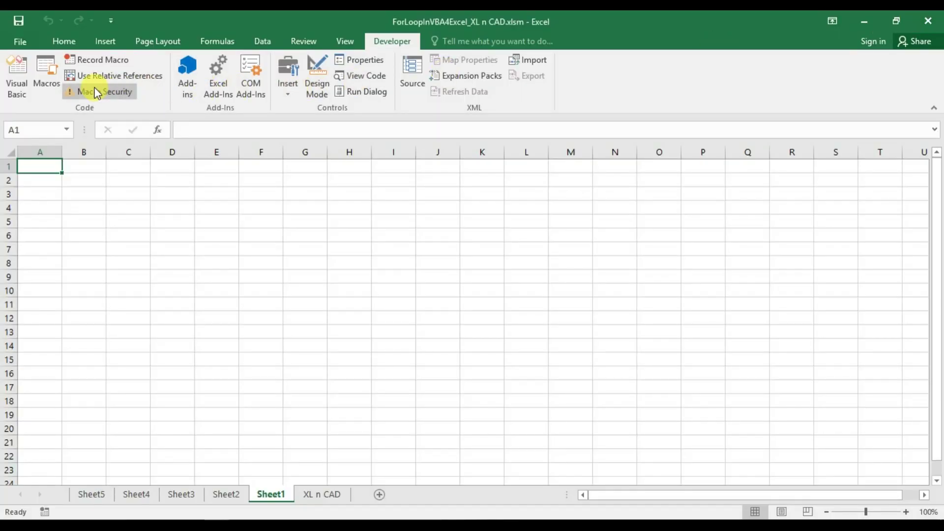
click(46, 76)
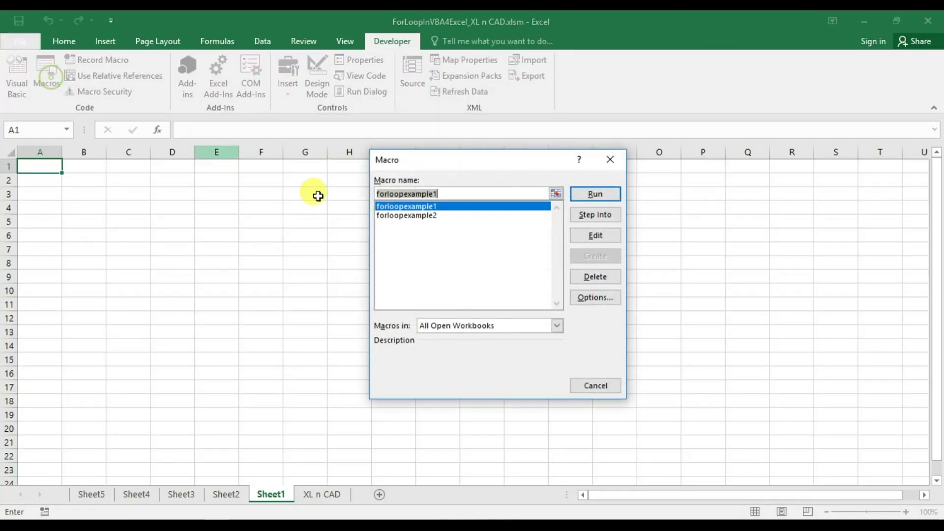
click(466, 216)
click(585, 192)
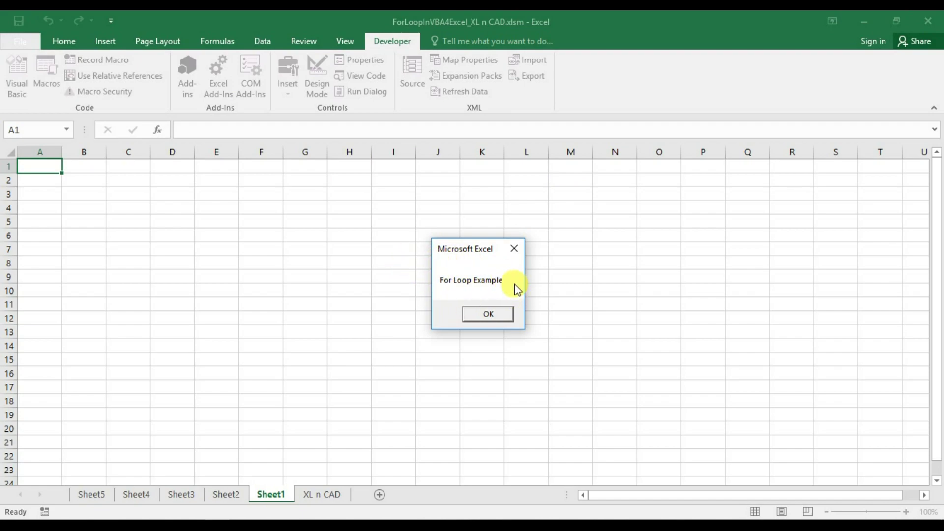
click(498, 314)
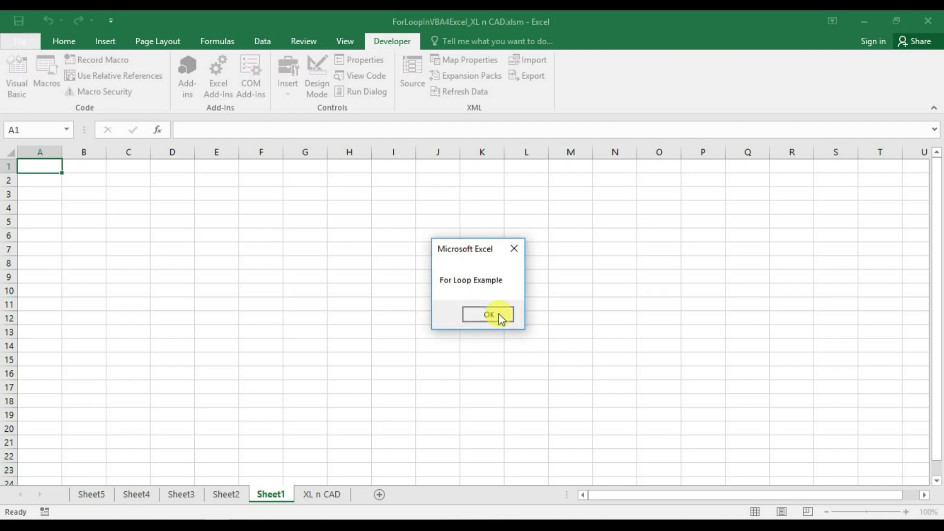
click(497, 313)
key(alt+F11)
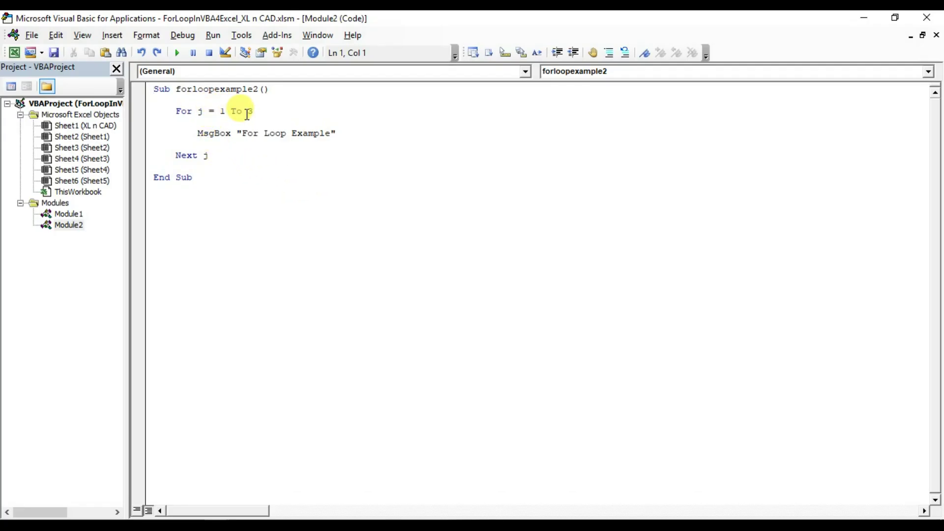
Step: Copy the forloopexample2 code into a new Module3
drag(202, 178, 153, 91)
key(ctrl+c)
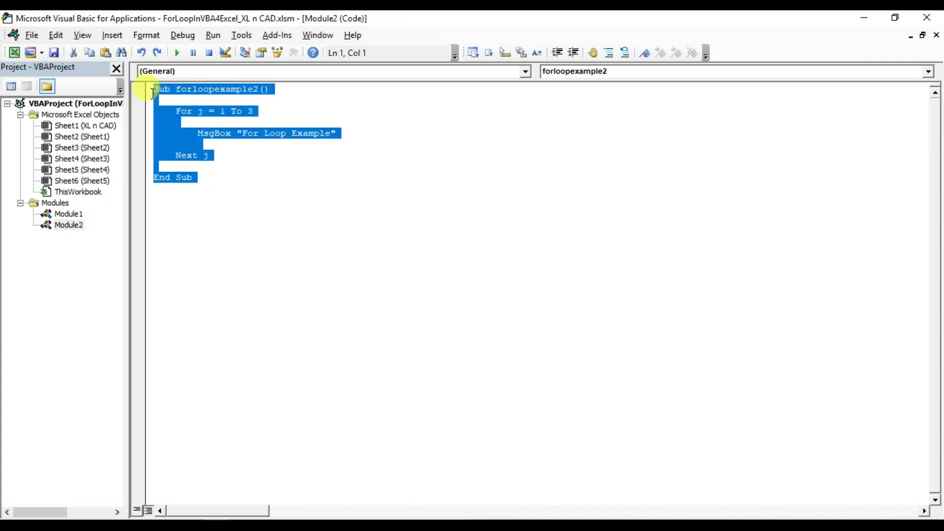
right_click(76, 228)
click(236, 295)
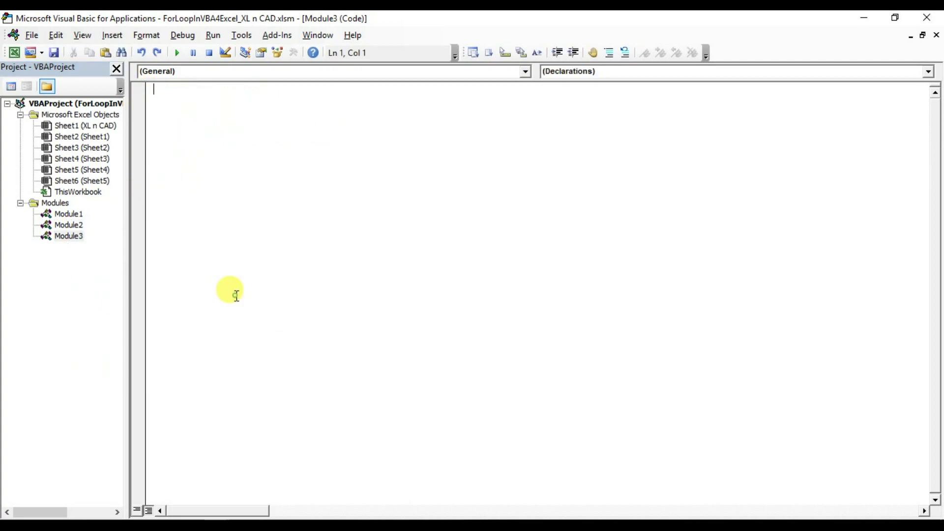
key(ctrl+v)
Step: Rename it forloopexample3 and add ", Iteration Number " & j to the message
drag(254, 90, 259, 90)
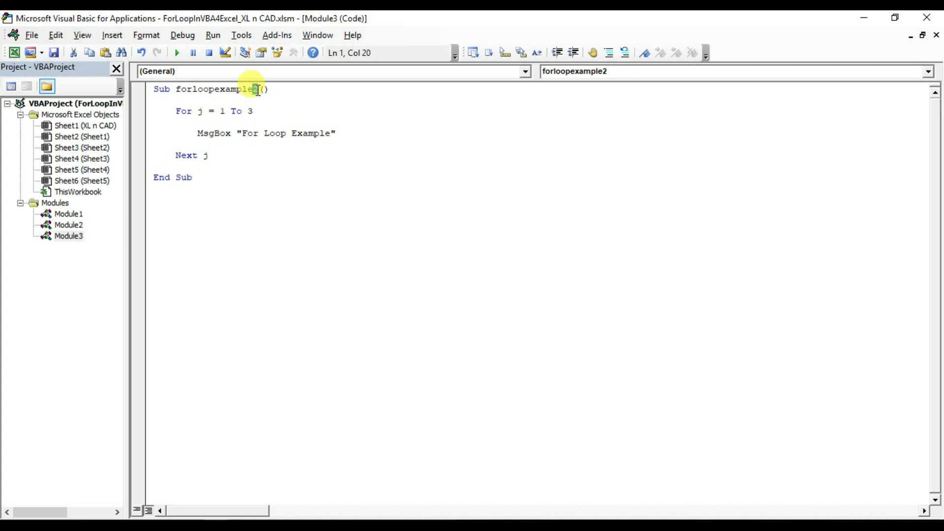
text(3)
click(336, 133)
text(, I)
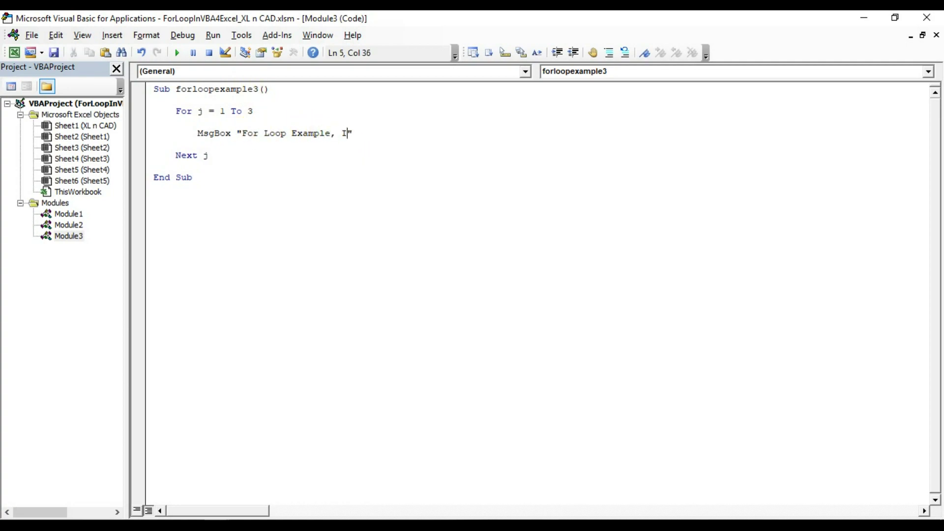
text(teration Num)
key(BackSpace)
key(BackSpace)
text(u)
text(mber)
key(End)
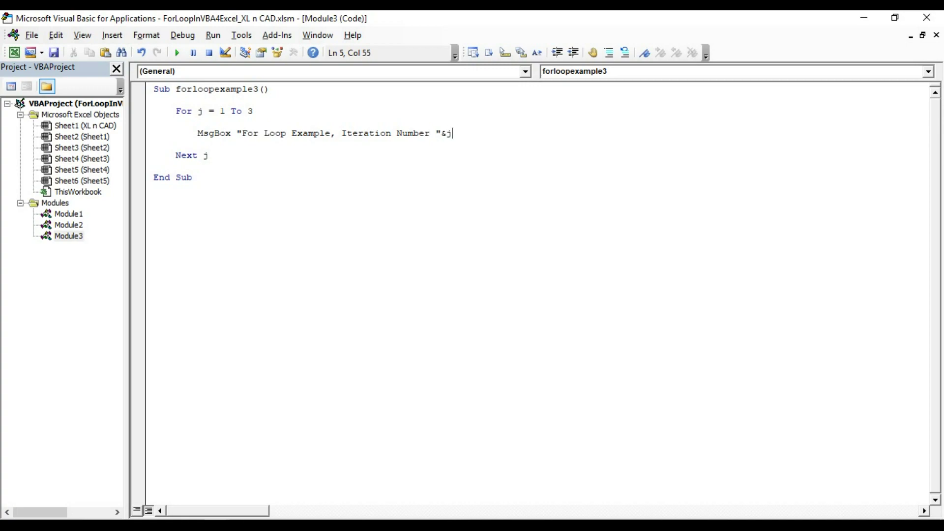
key(Down)
Step: Run forloopexample3 and dismiss the Iteration Number 1–3 messages
click(927, 17)
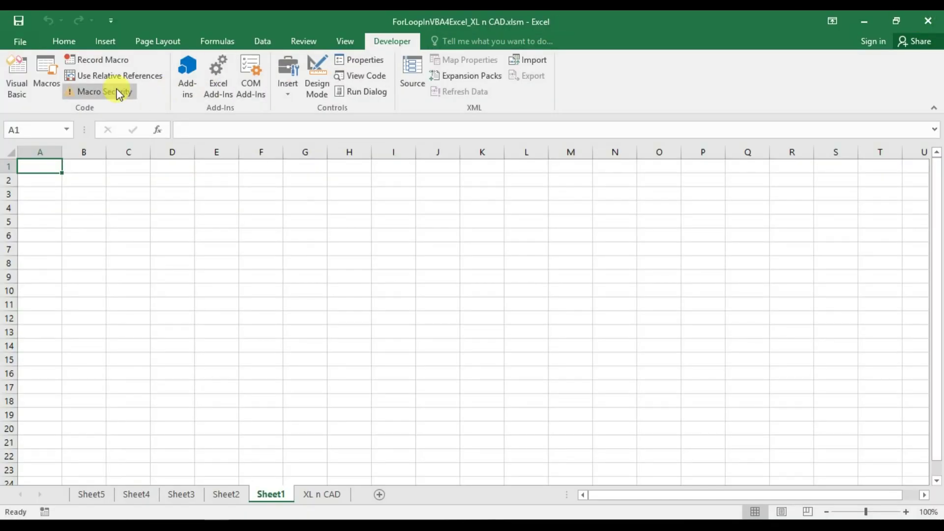
click(47, 76)
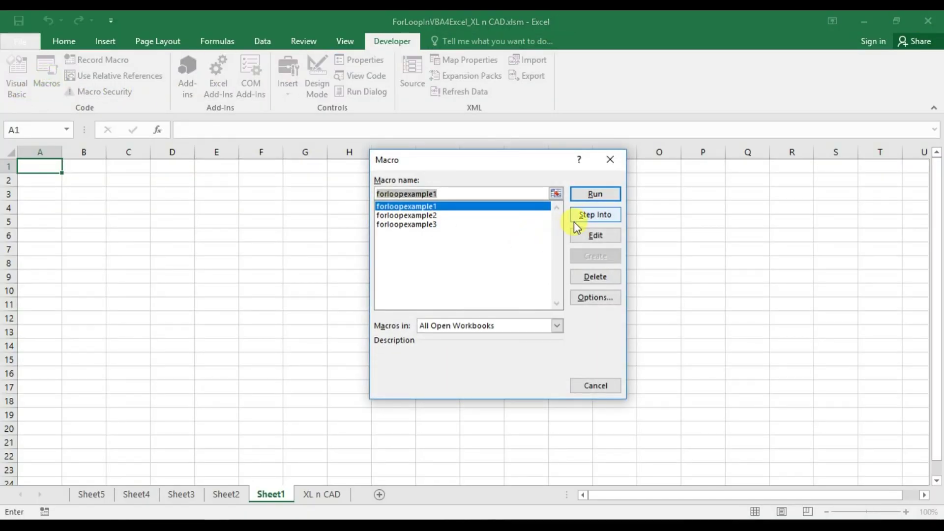
click(448, 224)
click(596, 194)
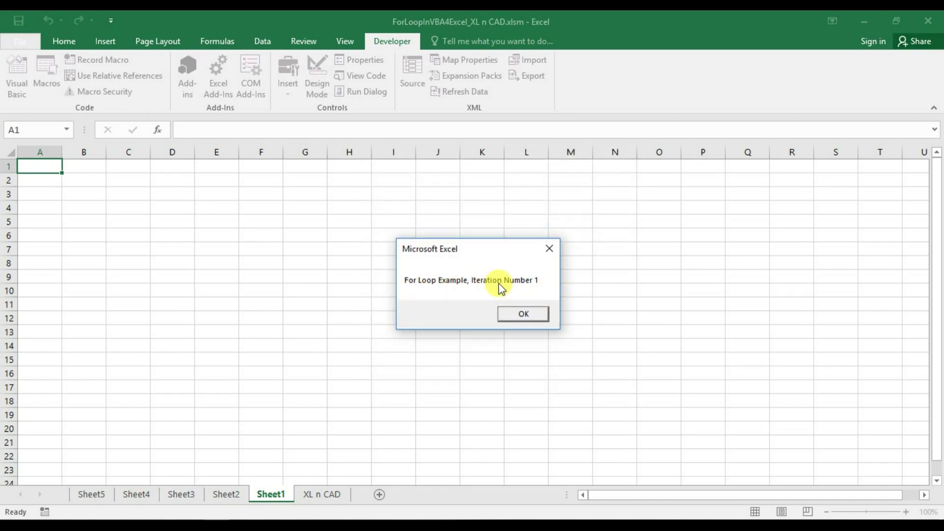
click(533, 310)
click(533, 310)
click(540, 316)
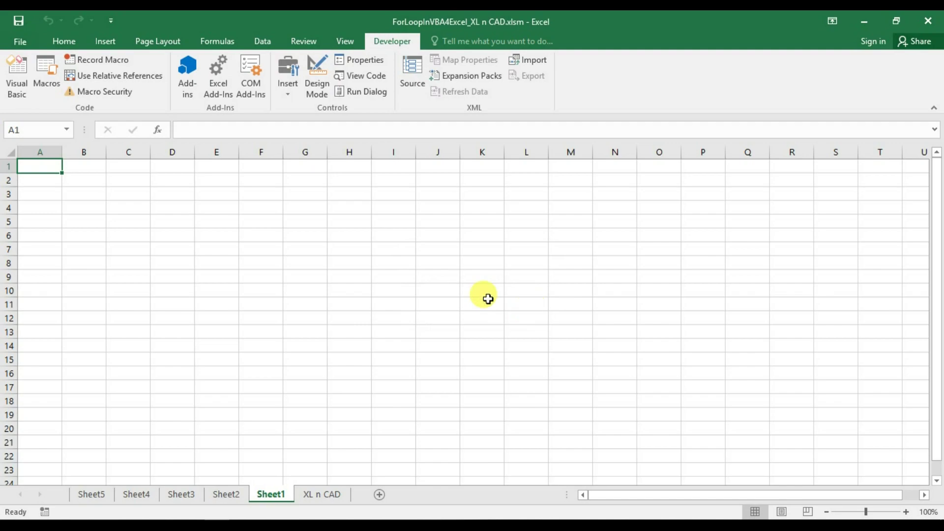
click(19, 76)
Step: Start Debug > Step Into on forloopexample3 and step to the iteration 1 message
click(891, 20)
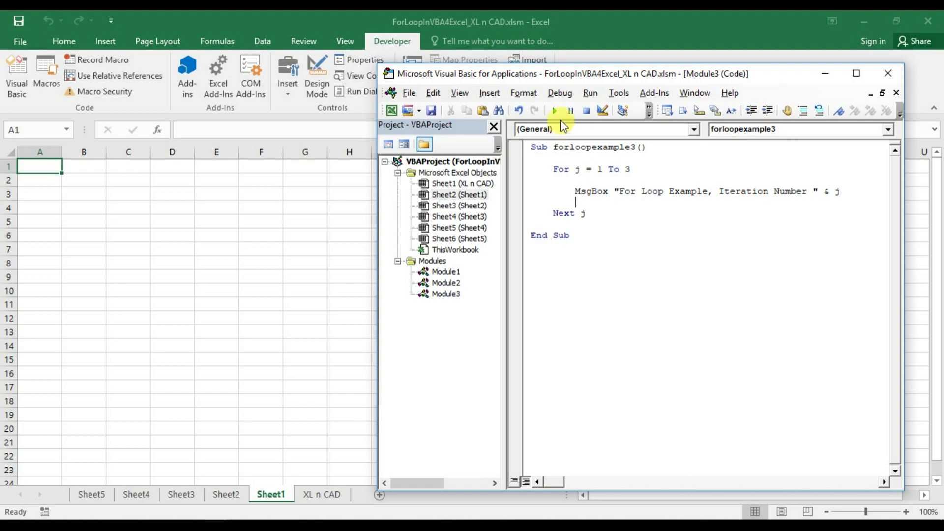
click(570, 96)
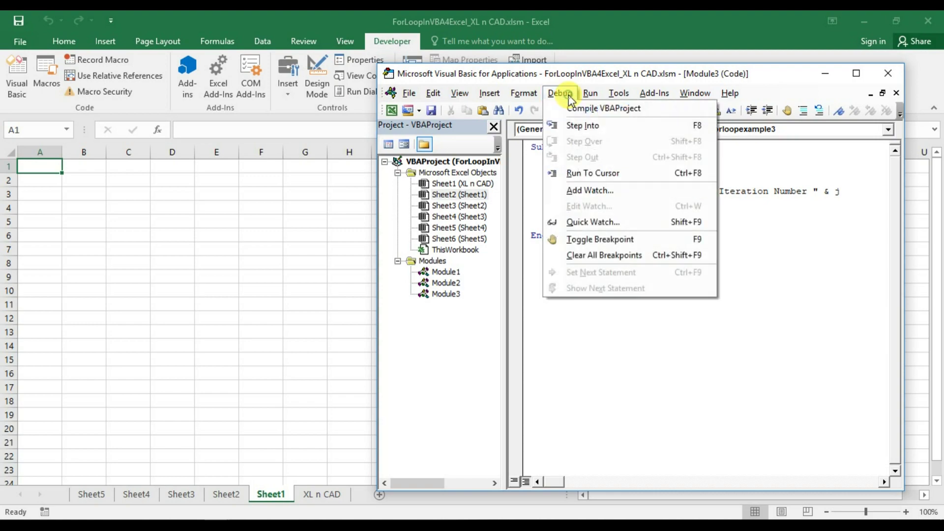
click(587, 126)
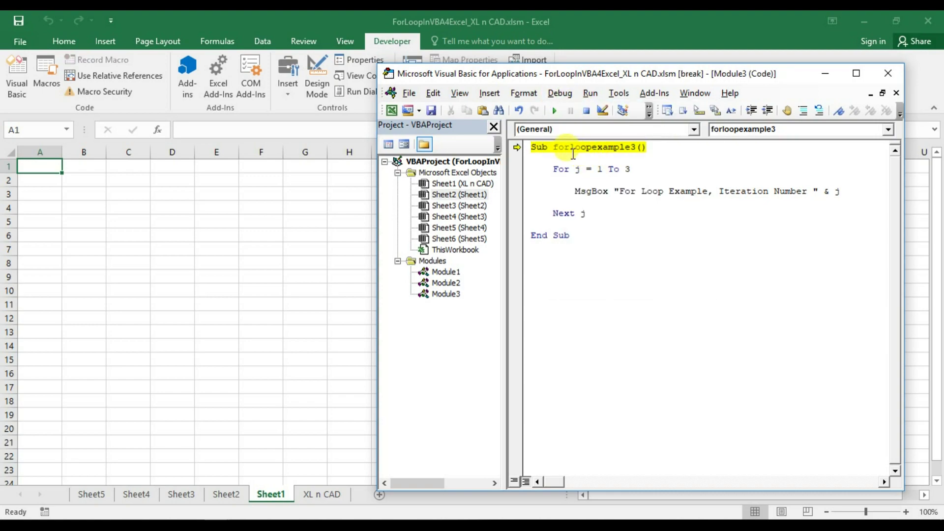
key(F8)
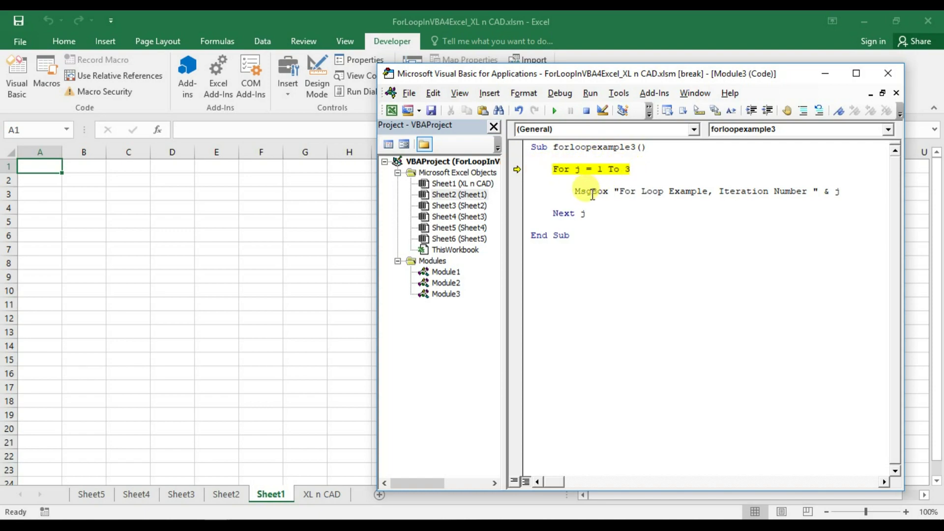
key(F8)
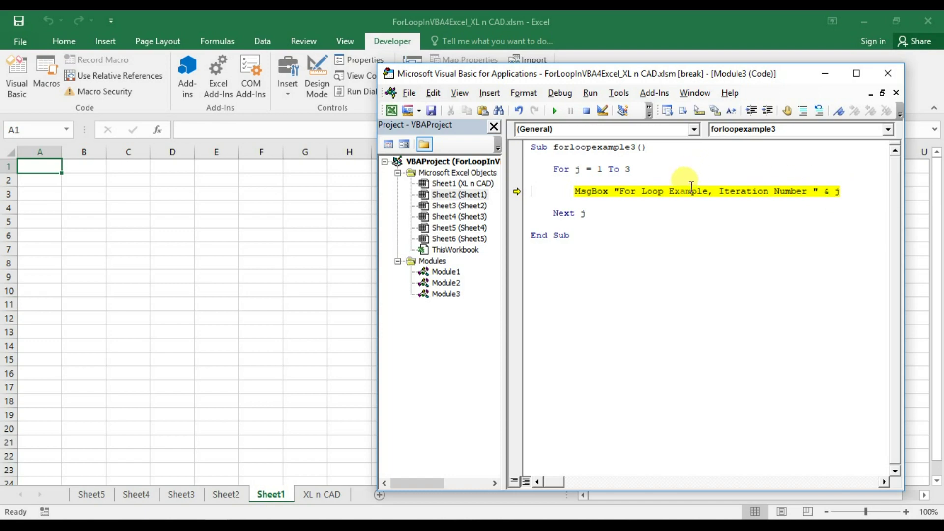
key(F8)
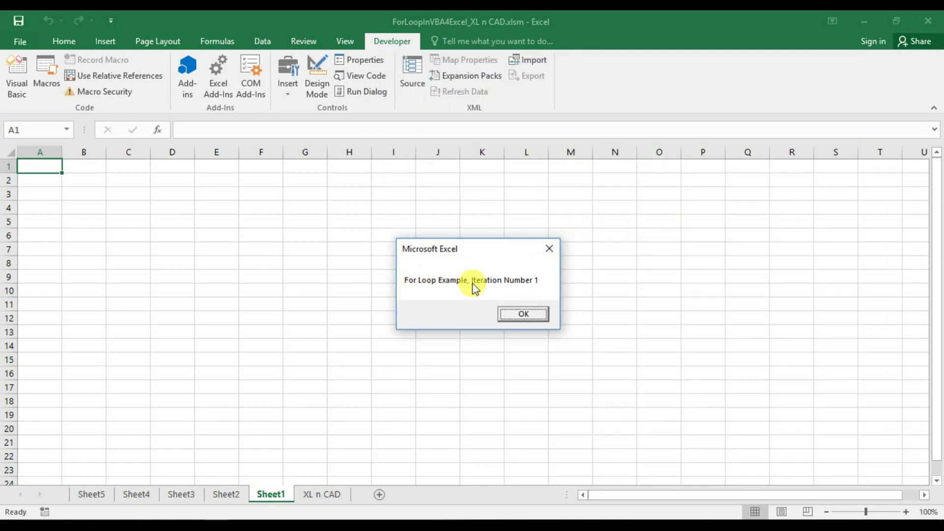
click(526, 315)
mouse_move(583, 213)
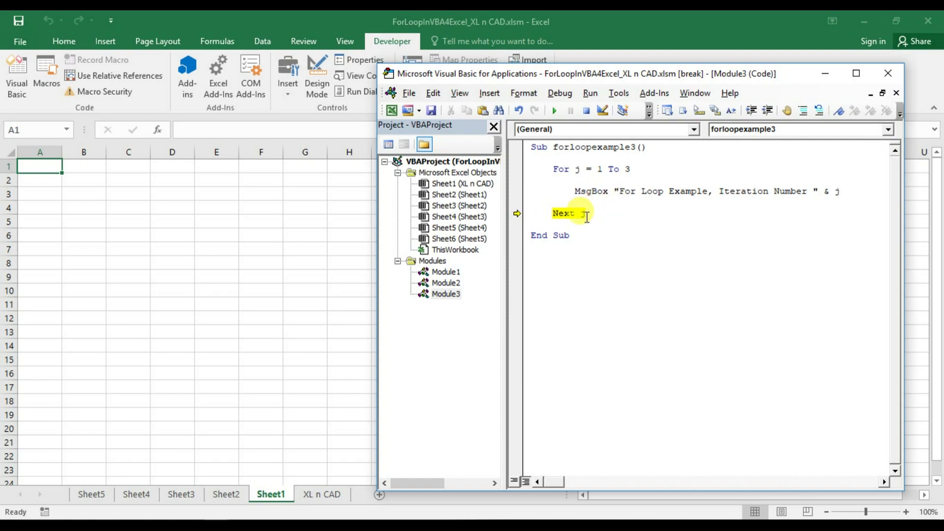
Step: Step through iterations 2 and 3 to End Sub, then end the debugging run
key(F8)
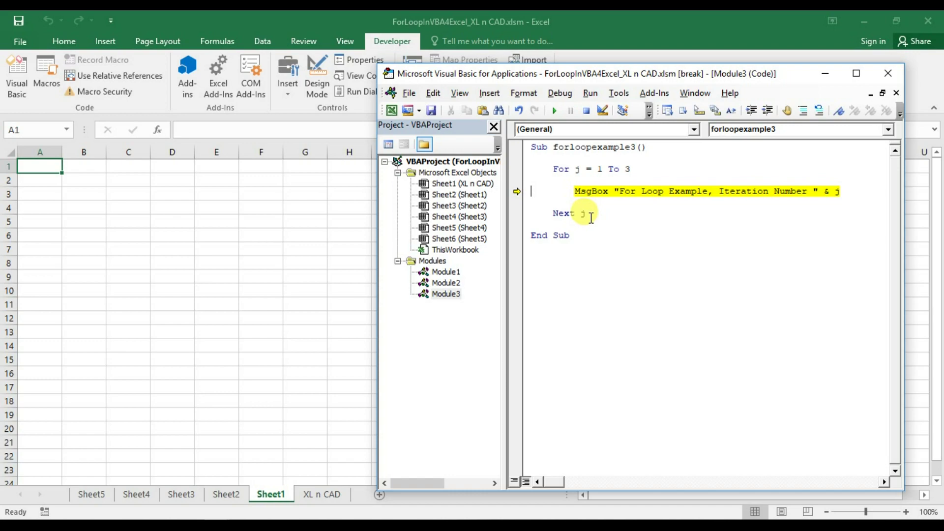
mouse_move(837, 191)
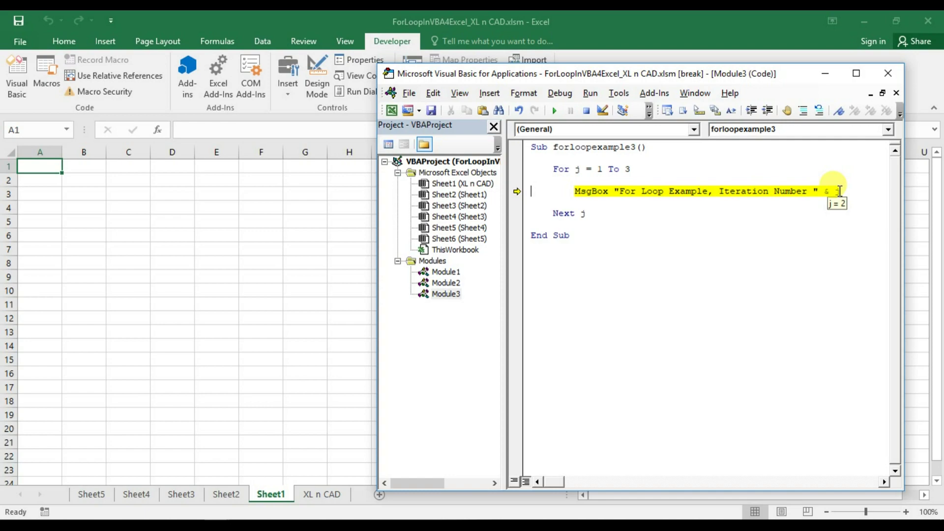
key(F8)
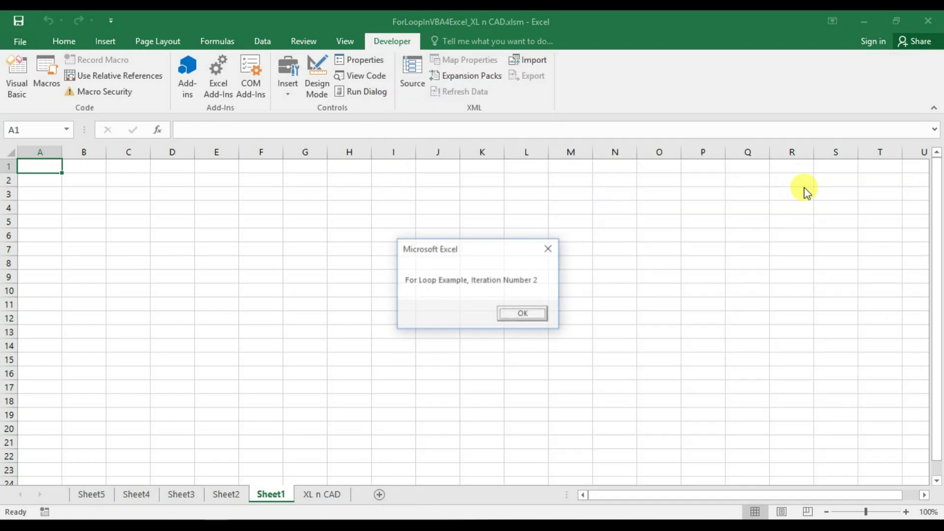
click(542, 315)
key(F8)
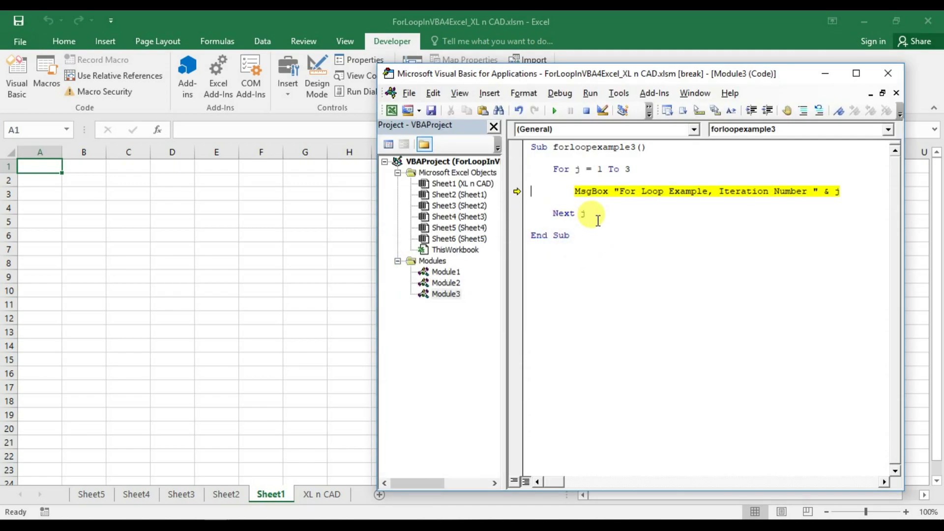
key(F8)
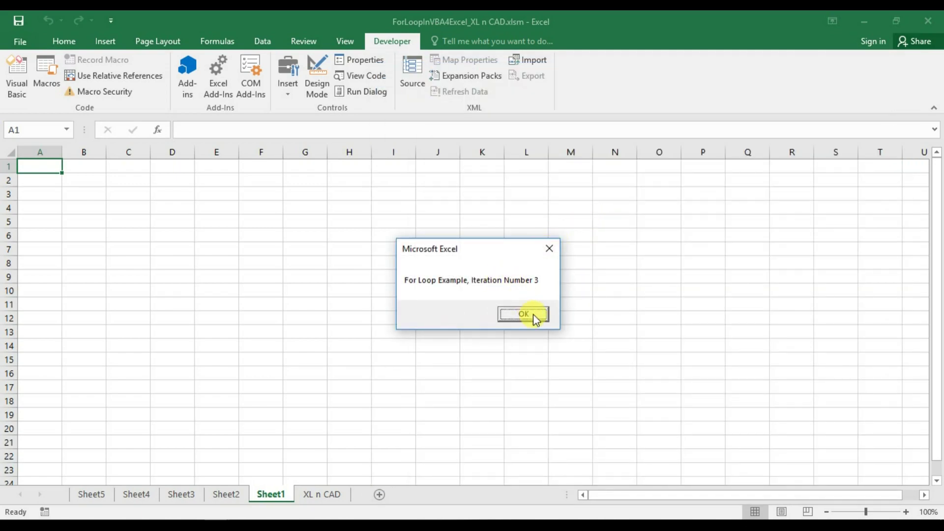
click(533, 314)
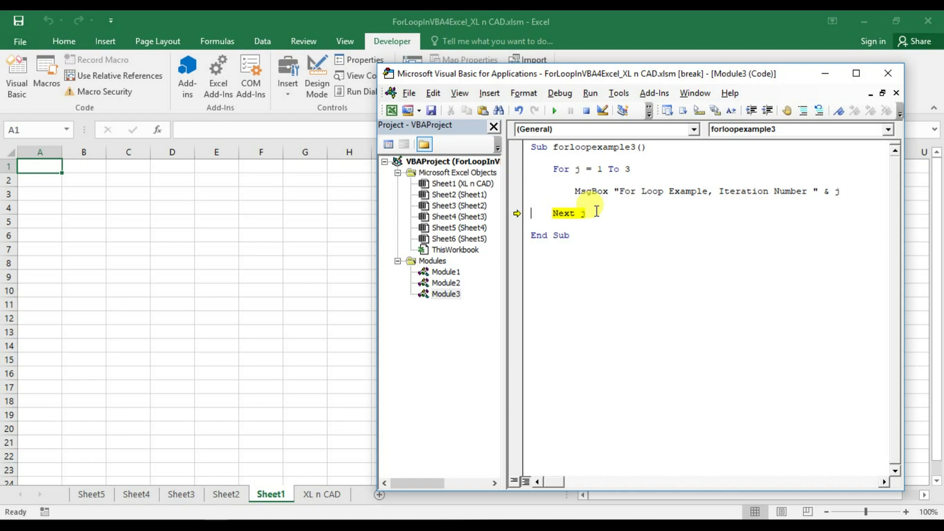
key(F8)
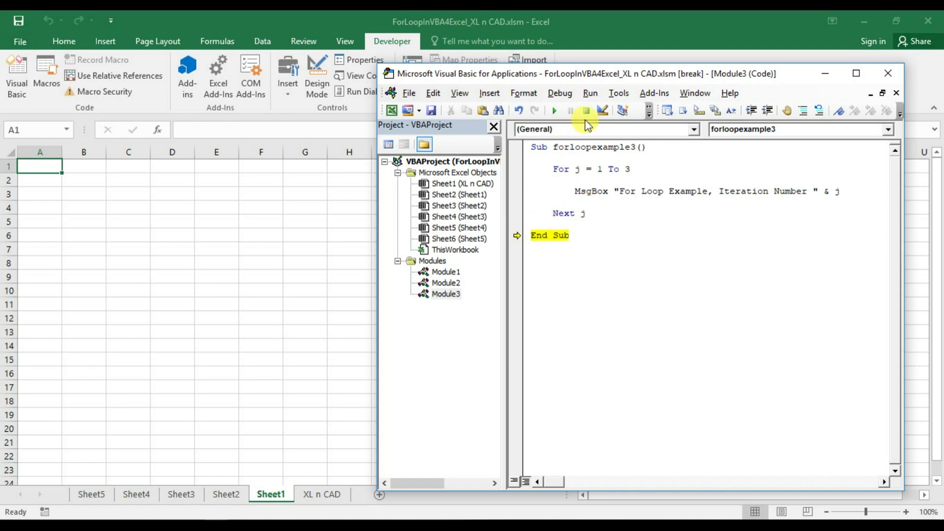
click(46, 165)
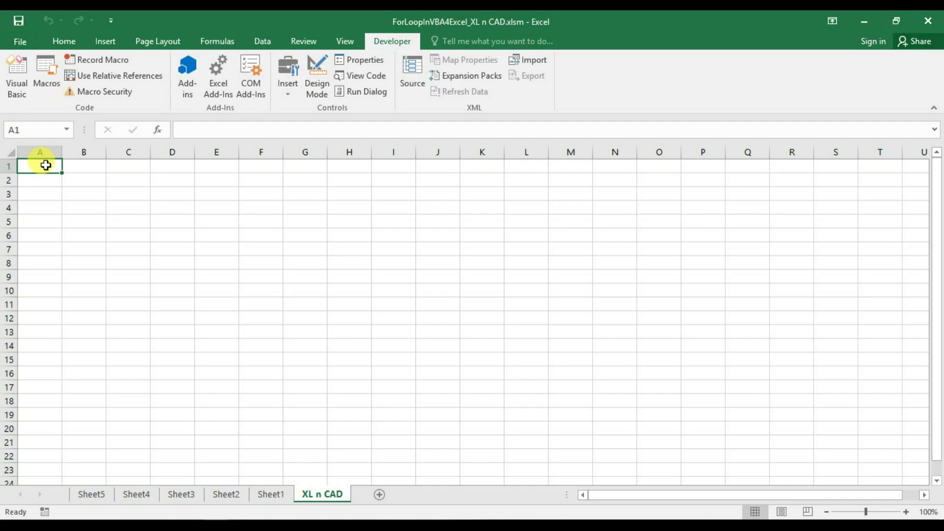
Step: Widen column A and enter 'Number of Iterations to perform' in A1 and 'message to Display' in A2
drag(66, 154, 157, 154)
click(188, 166)
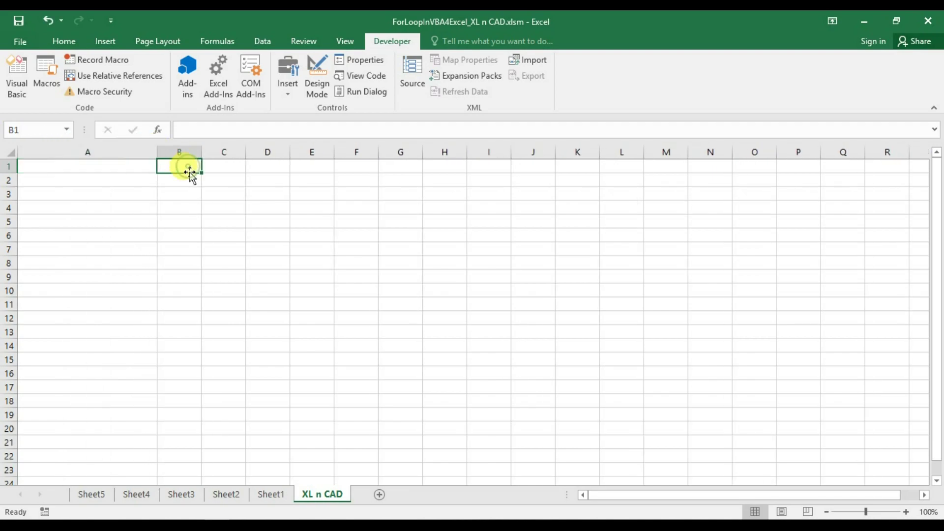
click(187, 178)
click(115, 170)
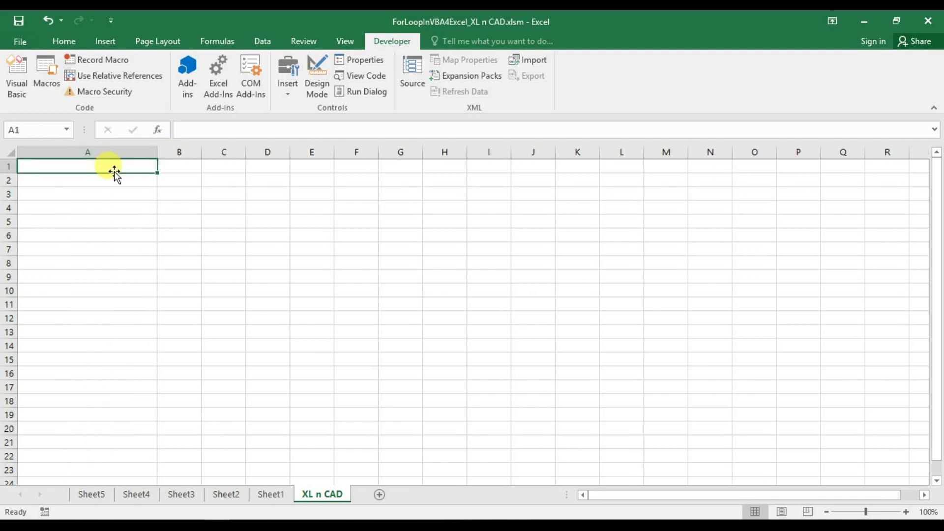
text(Number of )
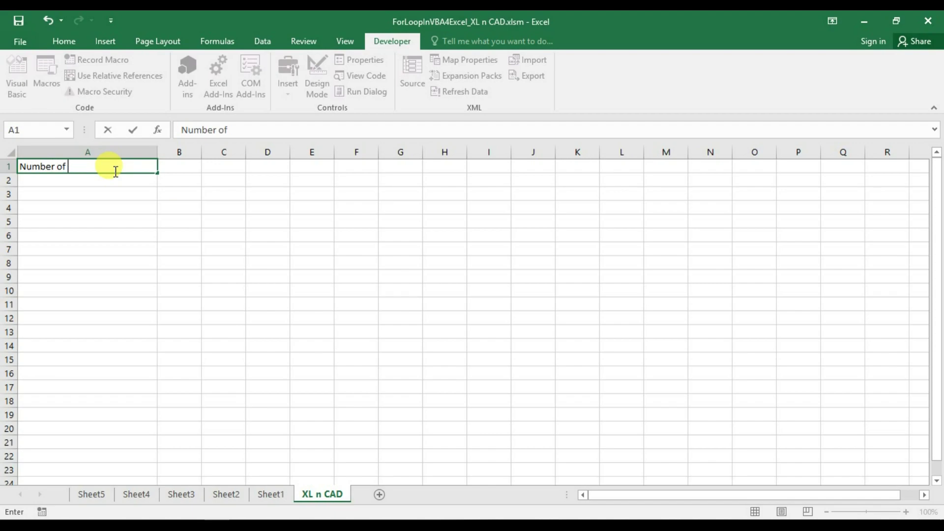
text(Iterations to perfor)
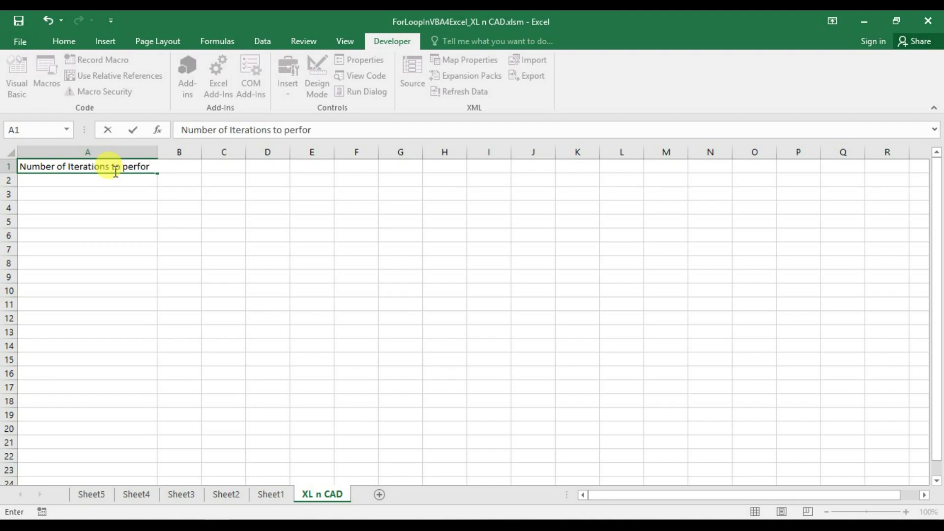
text(m)
key(Return)
drag(158, 152, 168, 152)
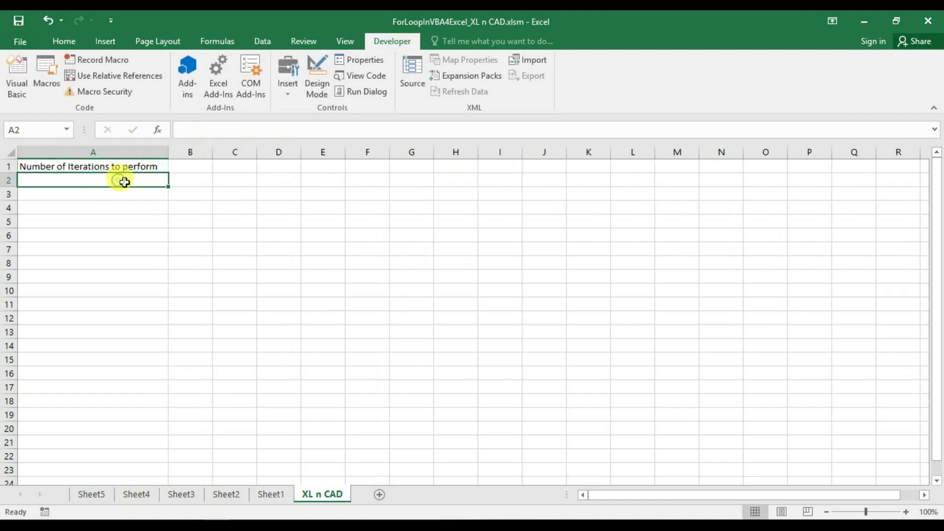
text(message to Displ)
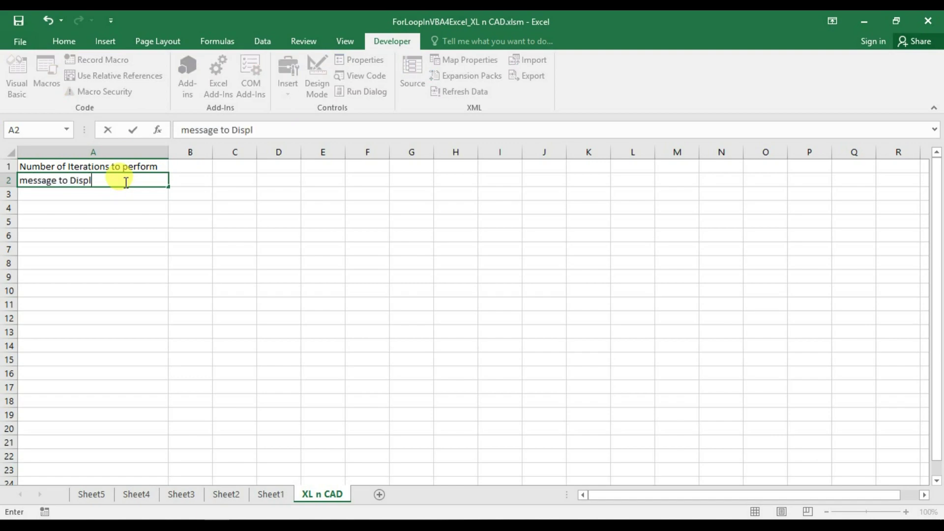
text(ay)
key(Tab)
key(Up)
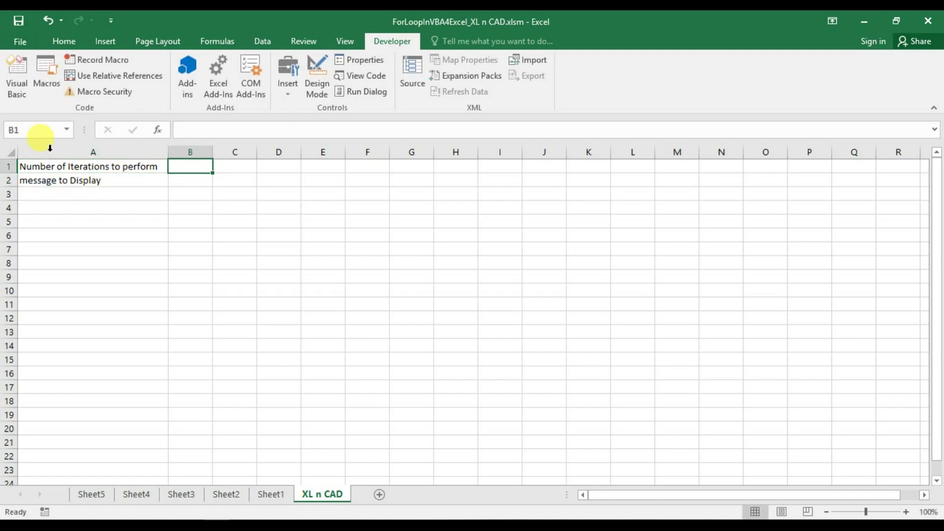
click(17, 77)
Step: Insert Module4 with Sub forloopexample4 declaring Dim i, j As Integer and Dim k As String
right_click(450, 294)
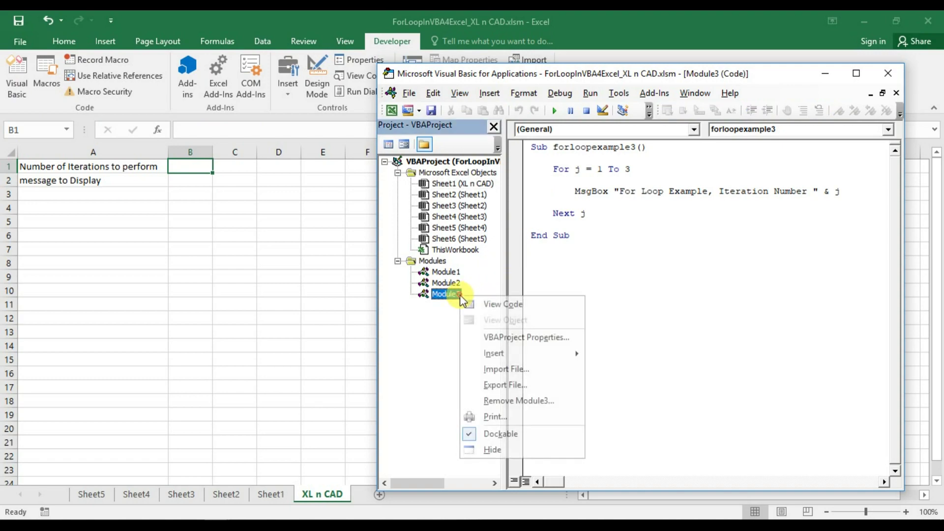
click(599, 368)
text(s)
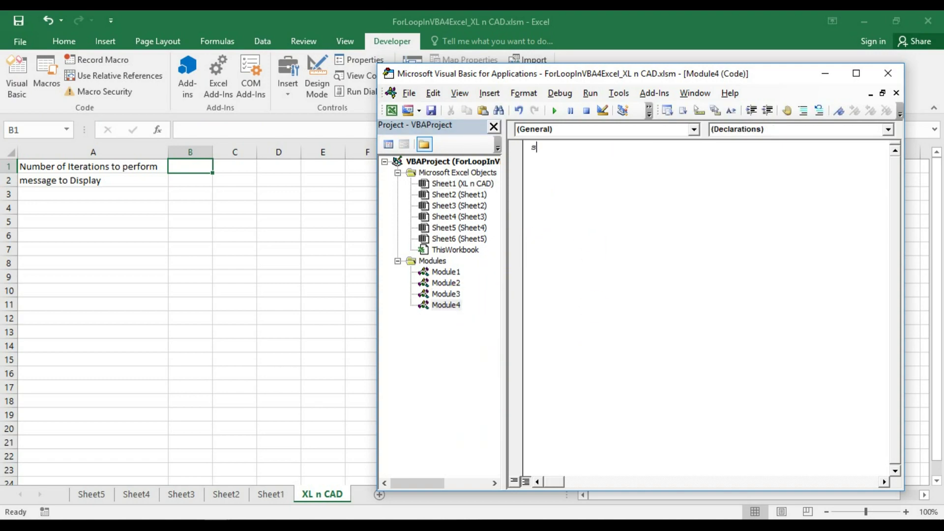
text(ub forloop)
text(example4)
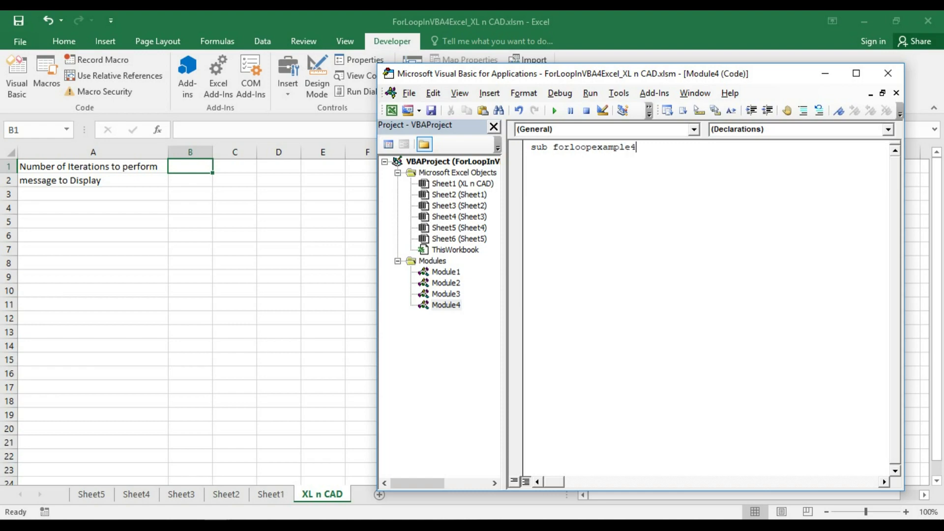
key(Return)
key(Return)
text(Dim)
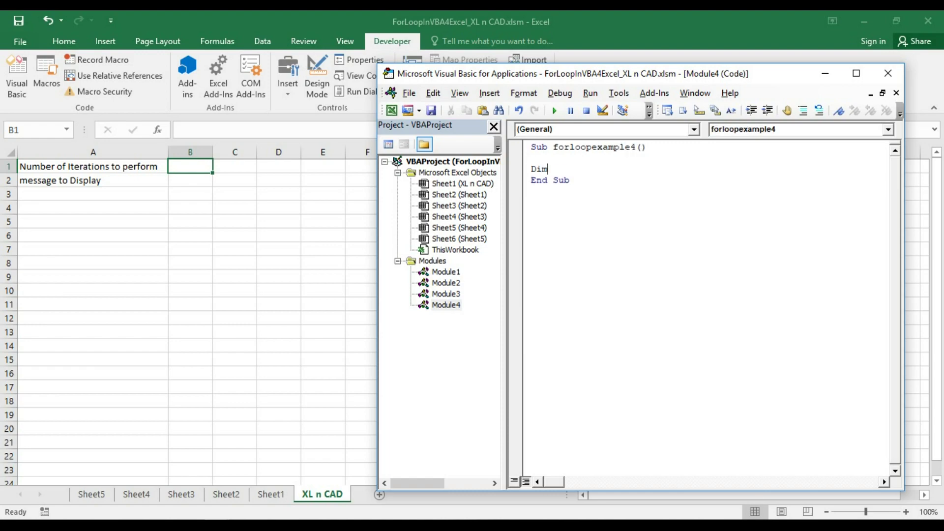
text( i,j )
text(as inte)
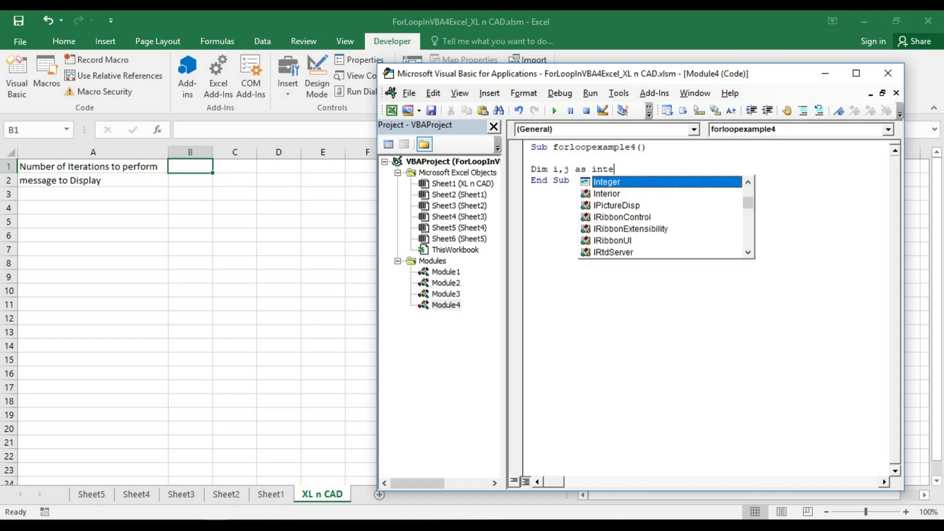
text(ger)
key(Return)
key(Return)
text(Di)
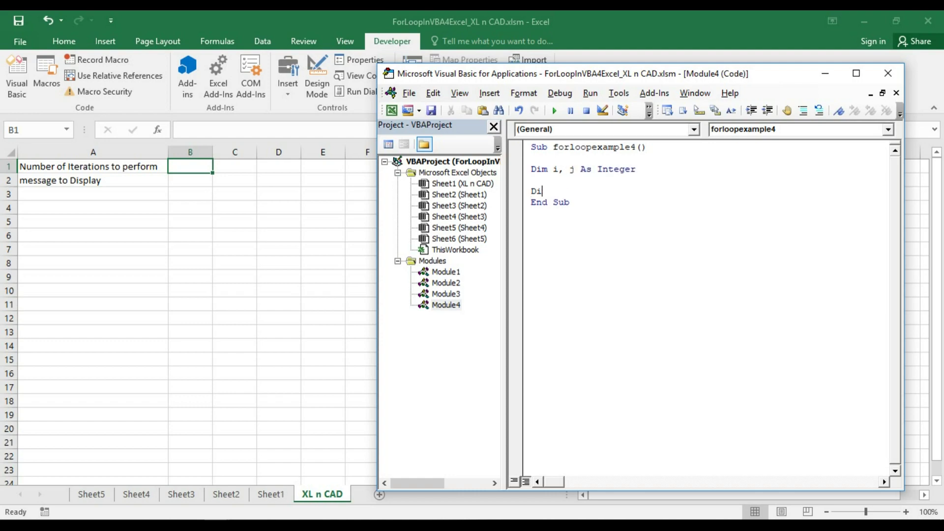
text(m k as string)
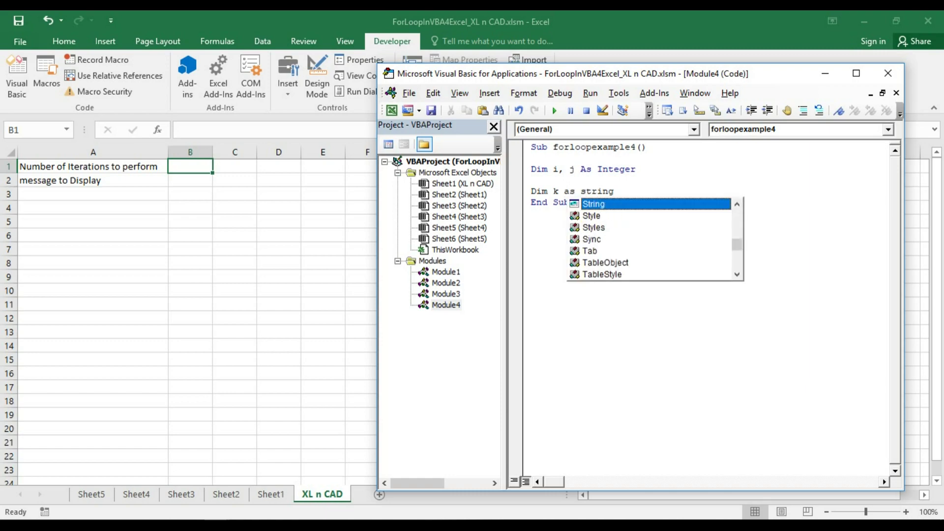
key(Return)
key(Return)
key(Return)
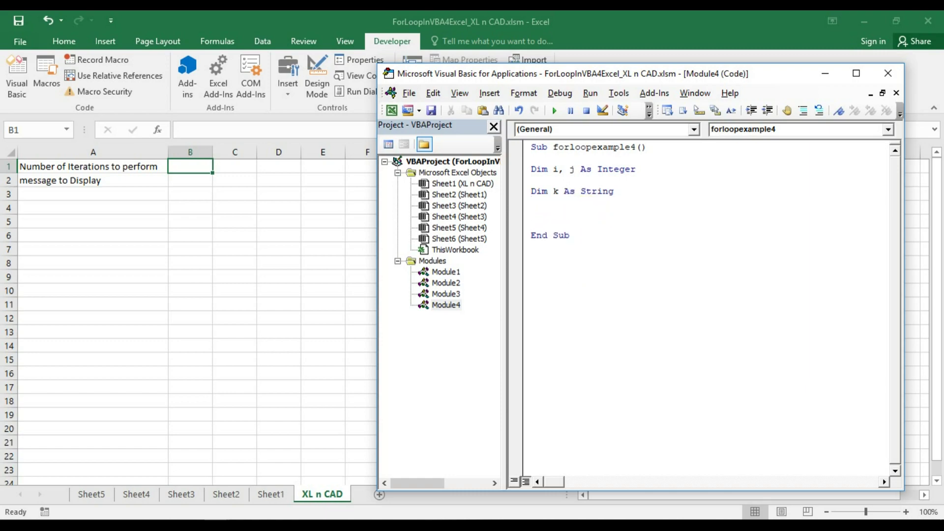
key(Up)
key(Up)
key(Up)
key(Up)
key(Tab)
key(Down)
key(Down)
key(Left)
key(Left)
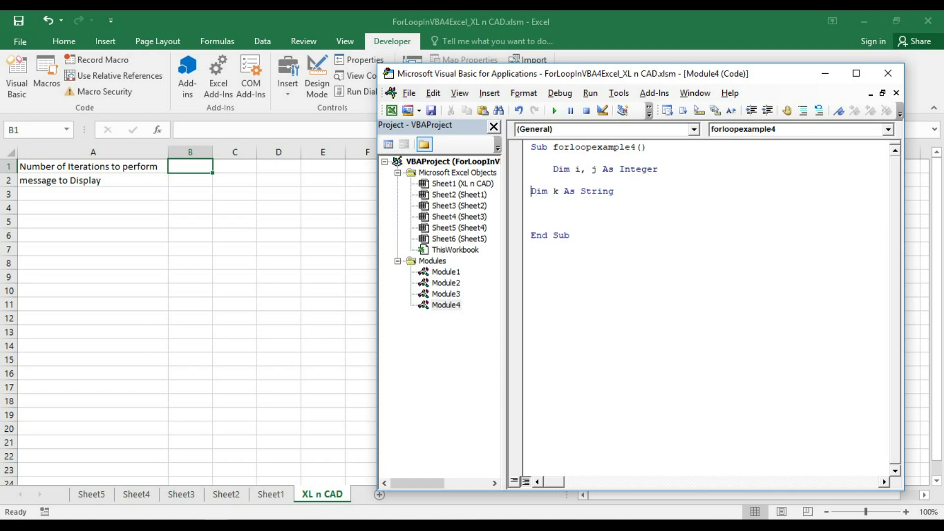
key(Tab)
key(Down)
key(Tab)
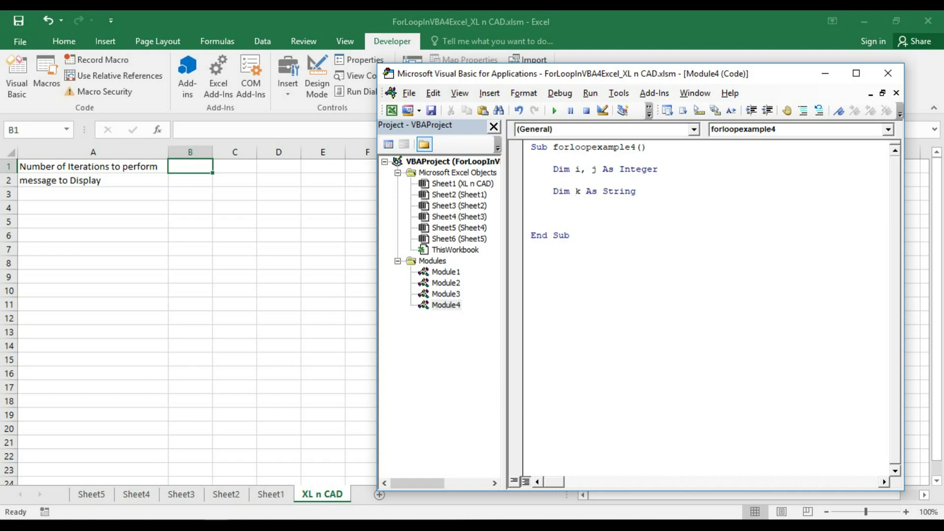
Step: Set j = Range("B1").Value, k = Range("B2").Value, and loop For i = 1 To j with MsgBox k
text(j=Range)
text(("B1")
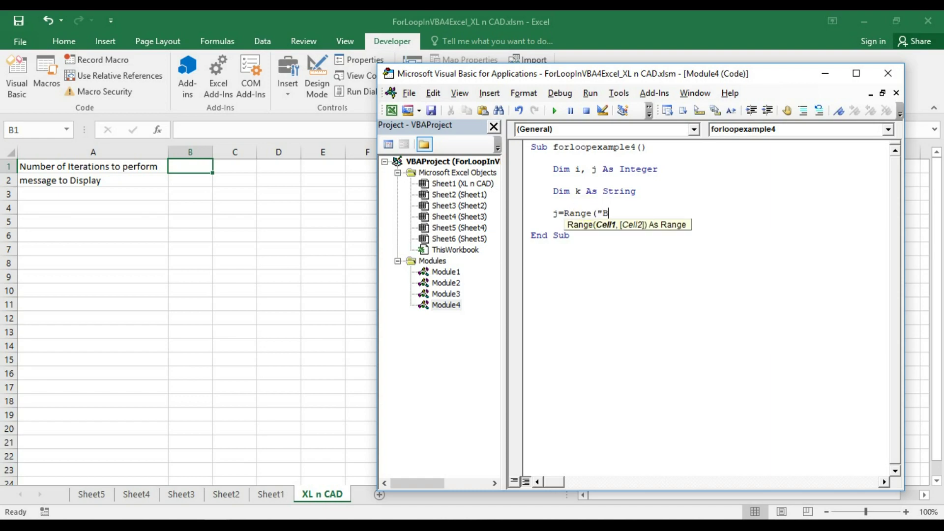
text())
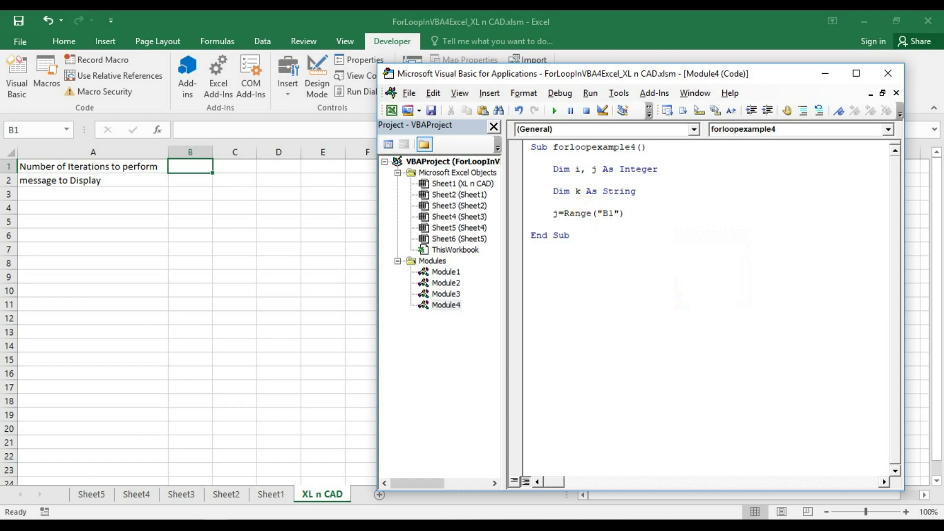
text(.value)
key(Return)
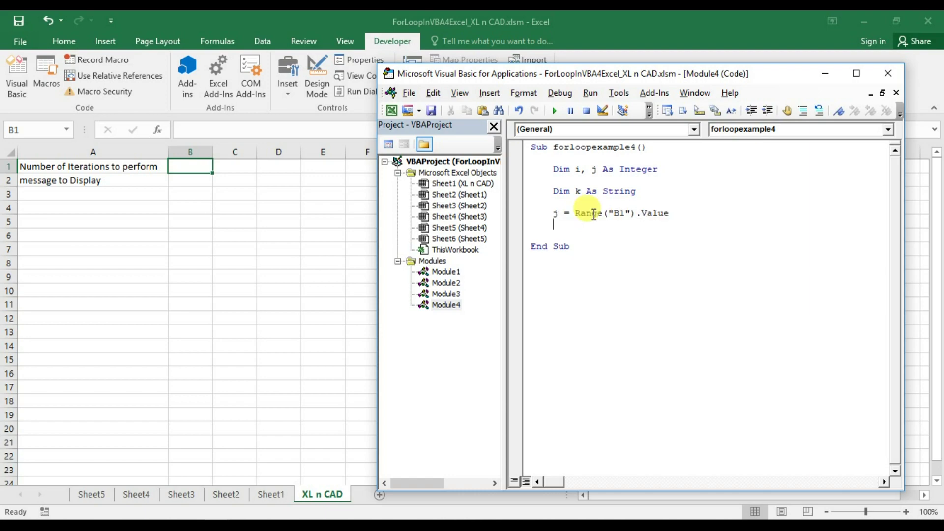
text(k = )
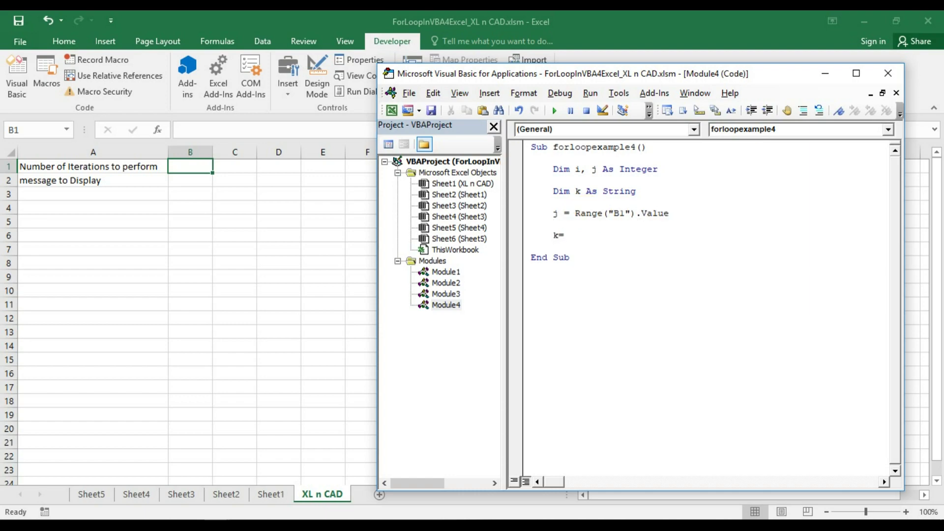
text(Range("B2)
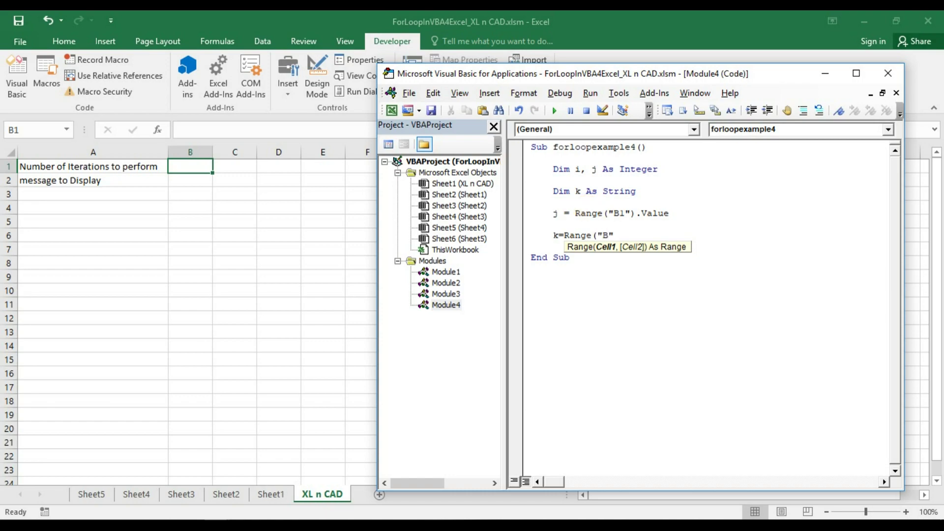
text(").Value)
key(Return)
key(Return)
key(Return)
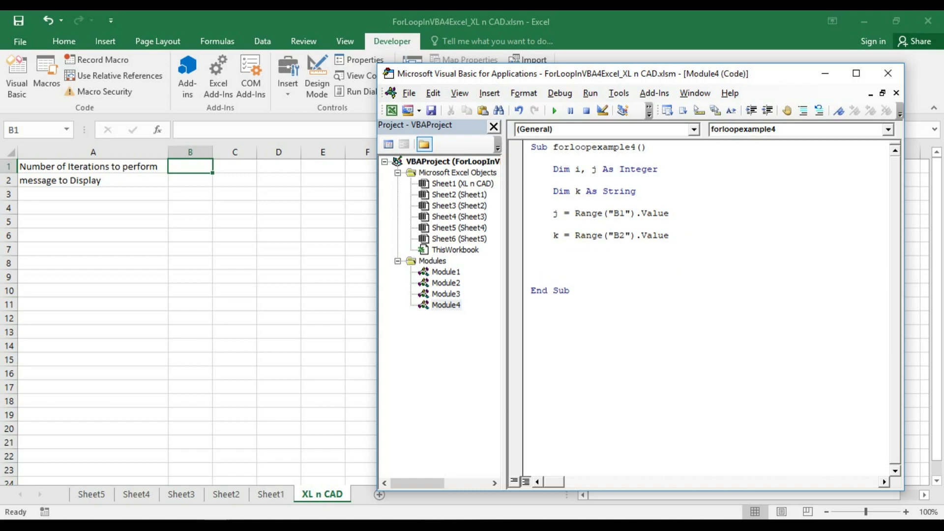
text(For)
text(=1 to j)
key(Return)
key(Tab)
text(Msg)
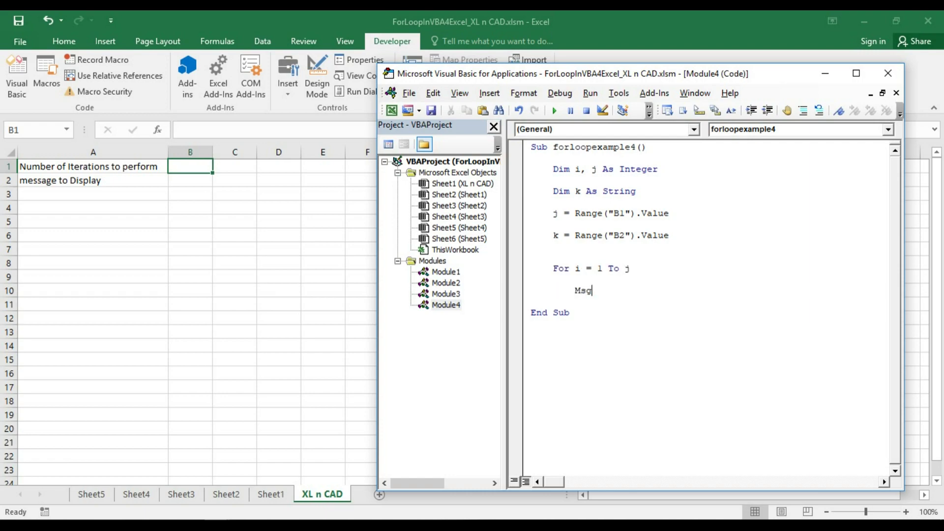
text(Box)
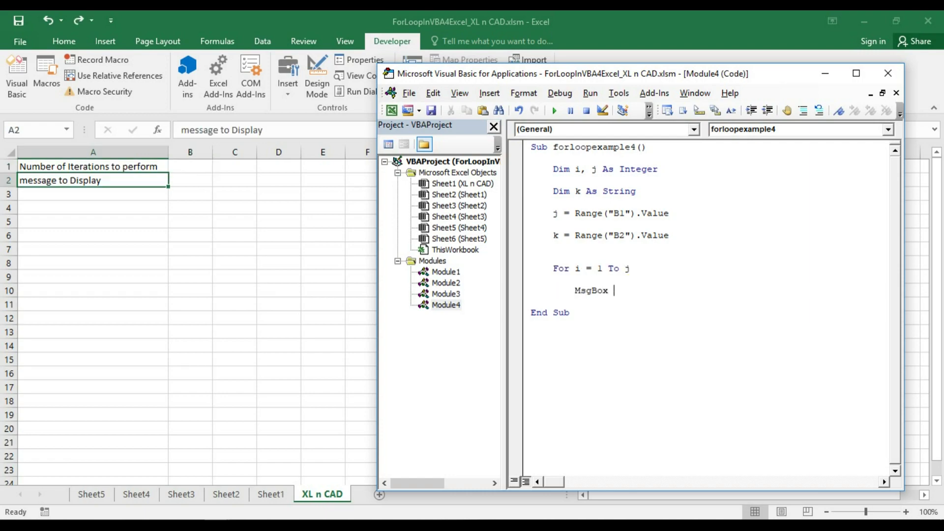
text( k)
key(Return)
key(Return)
key(BackSpace)
text(Next)
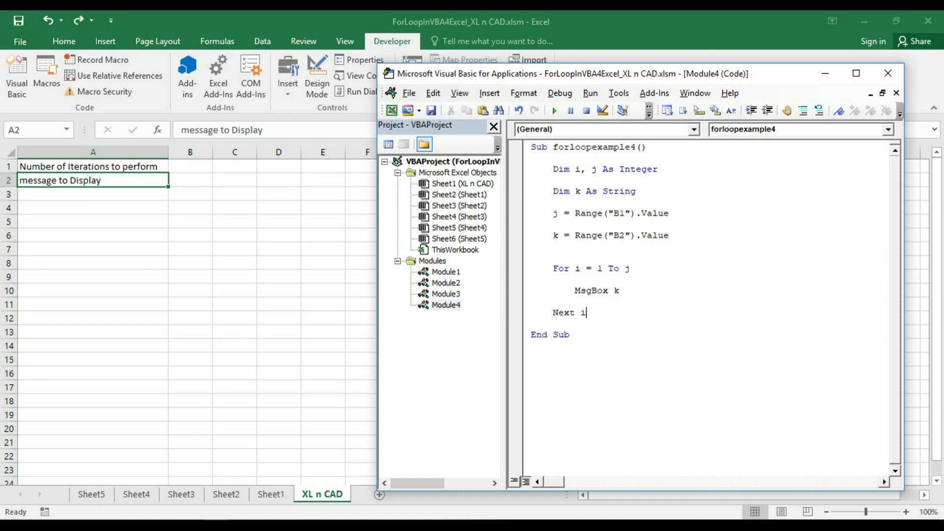
key(alt+F11)
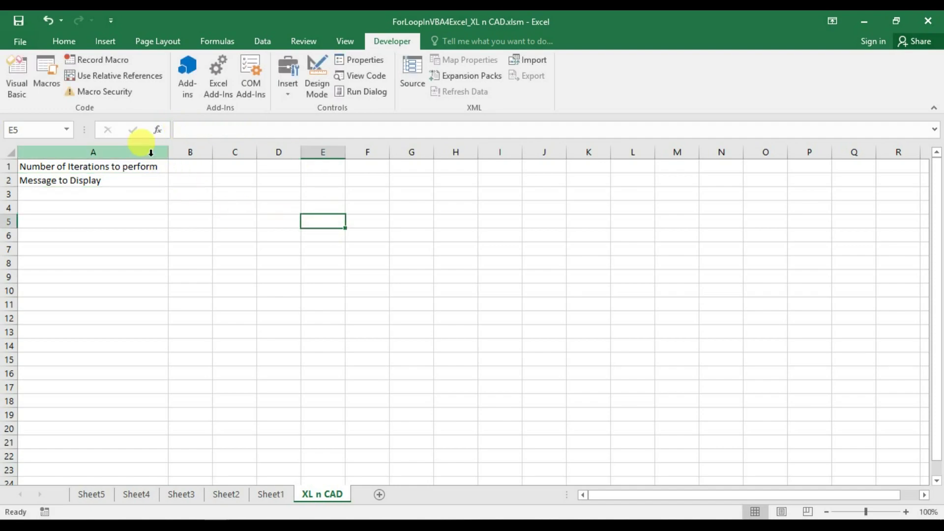
Step: Centre the labels, widen column B, and apply All Borders to A1:B2
click(151, 153)
click(64, 40)
click(278, 86)
click(297, 195)
drag(213, 153, 337, 153)
drag(93, 166, 252, 180)
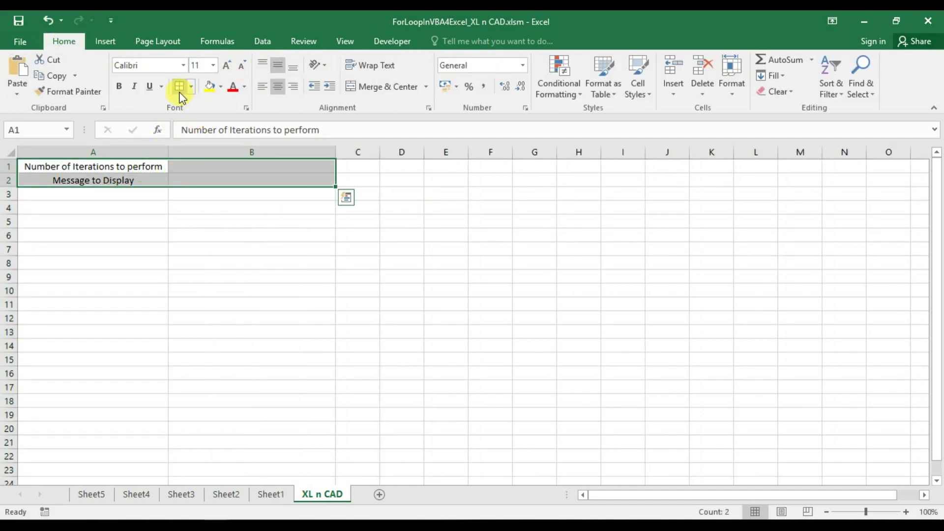
click(180, 91)
Step: Enter 4 in B1 and 'For Loop Example' in B2
click(211, 165)
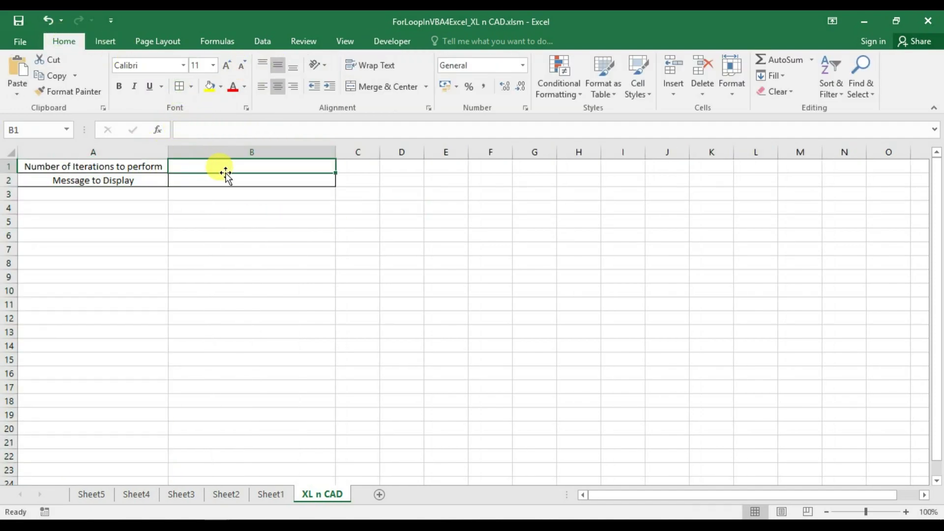
text(4)
key(Return)
text(Fo)
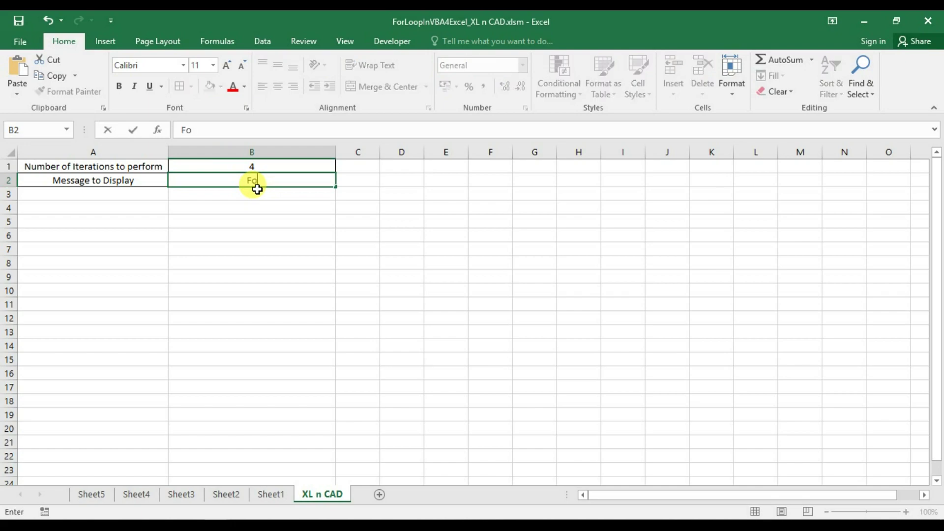
text(r Loop Example)
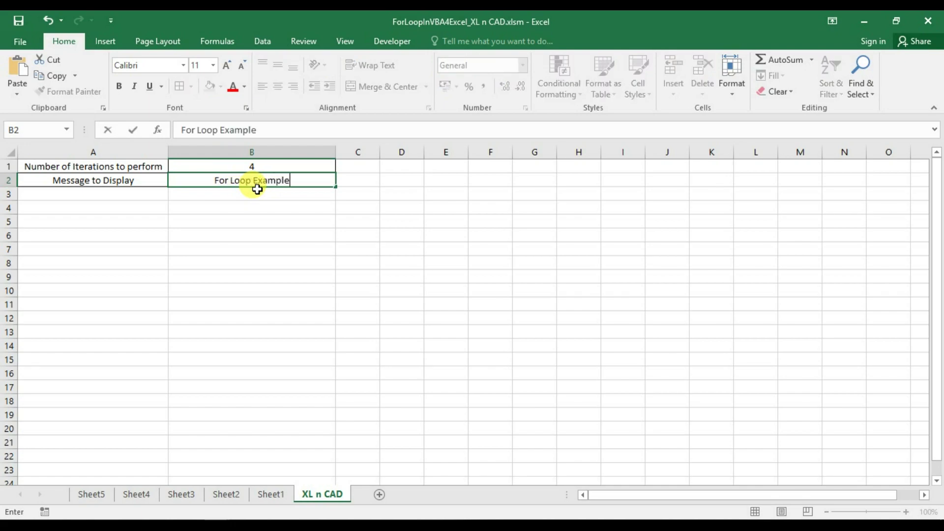
key(Return)
click(392, 41)
Step: Run forloopexample4 from the Macros list, clicking OK on each 'For Loop Example' message
click(47, 74)
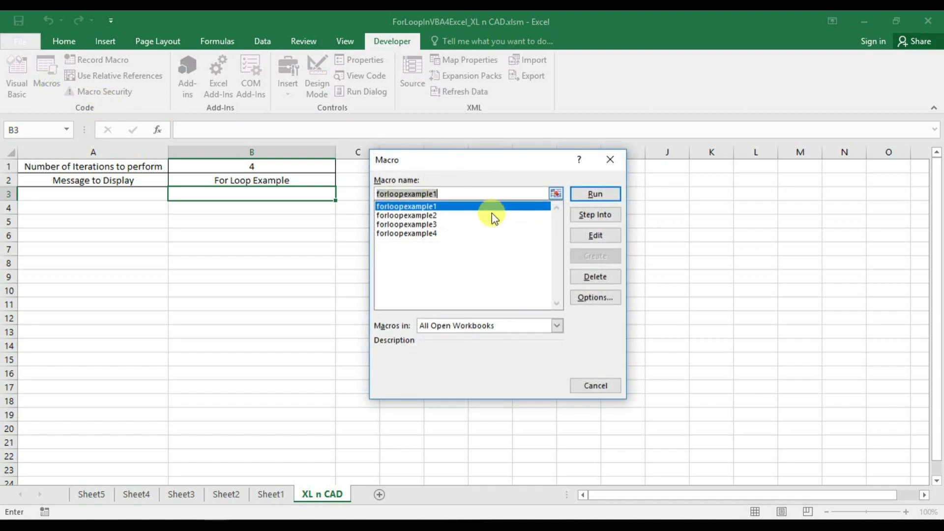
click(443, 233)
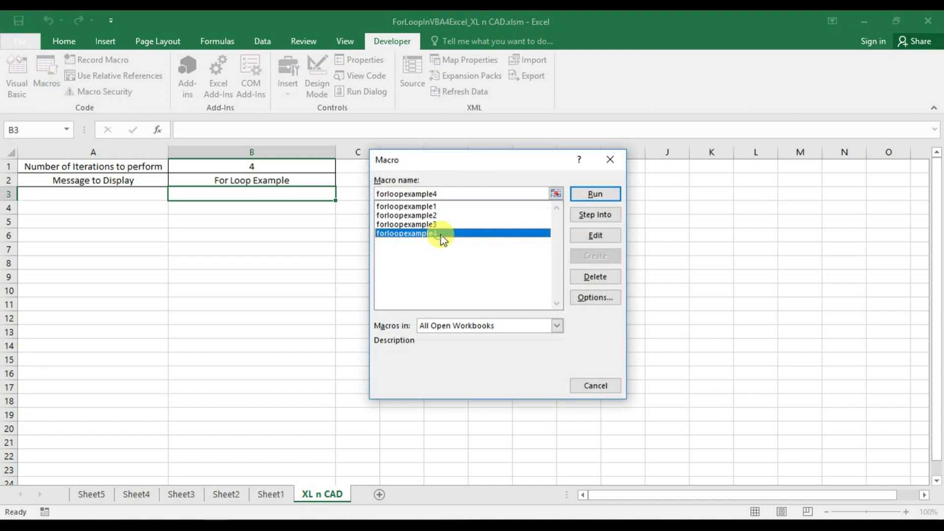
click(581, 194)
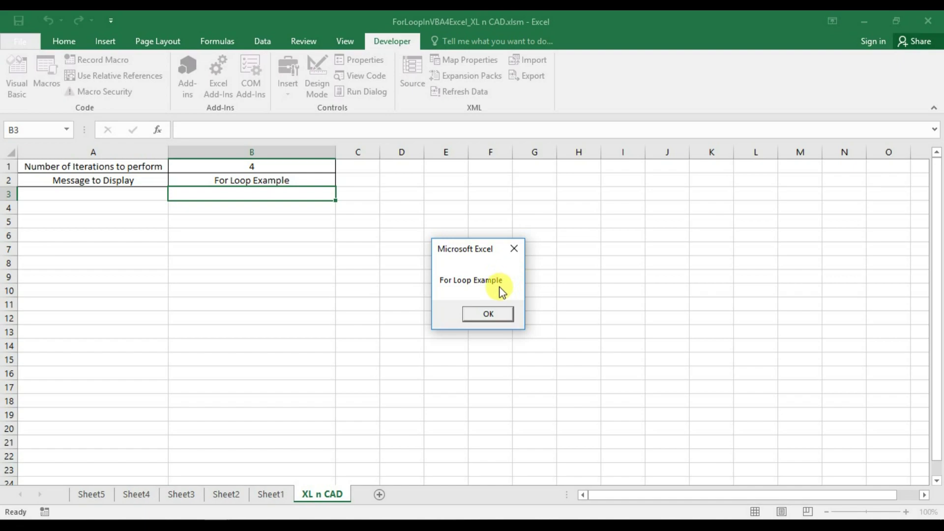
click(508, 318)
click(506, 316)
click(507, 315)
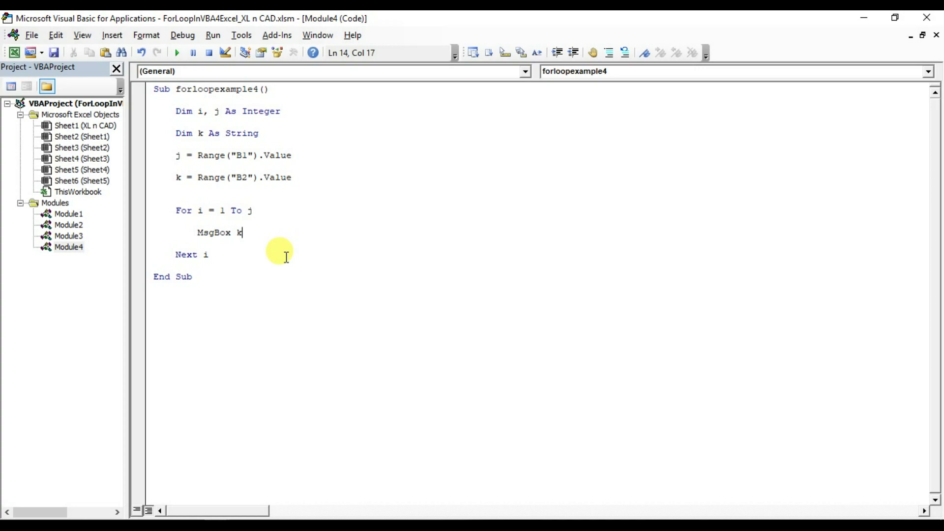
Step: Change the message line to MsgBox k & " " & i to show the iteration number
text(& )
text(" " )
text(& i)
key(Return)
click(928, 18)
Step: Rerun forloopexample4 and click through the numbered 'For Loop Example' messages
click(41, 84)
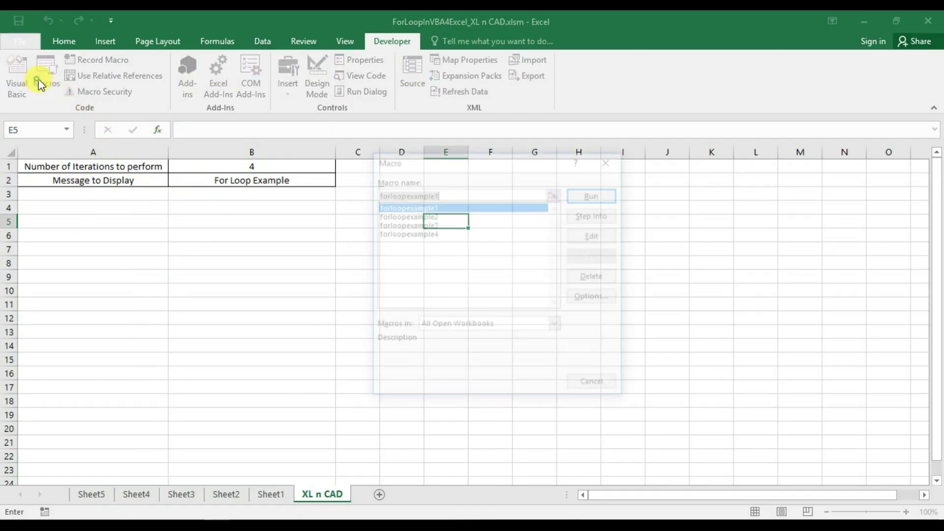
click(408, 234)
click(592, 196)
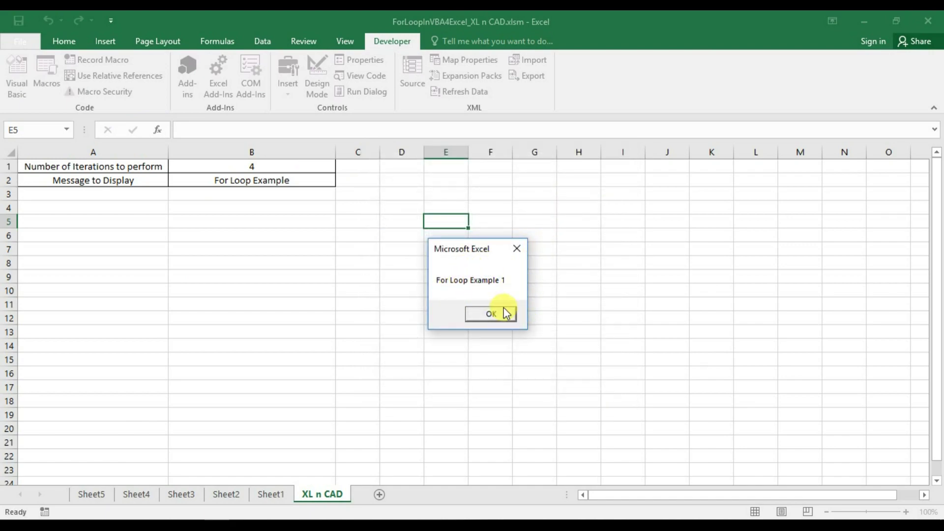
click(504, 314)
click(507, 314)
click(507, 314)
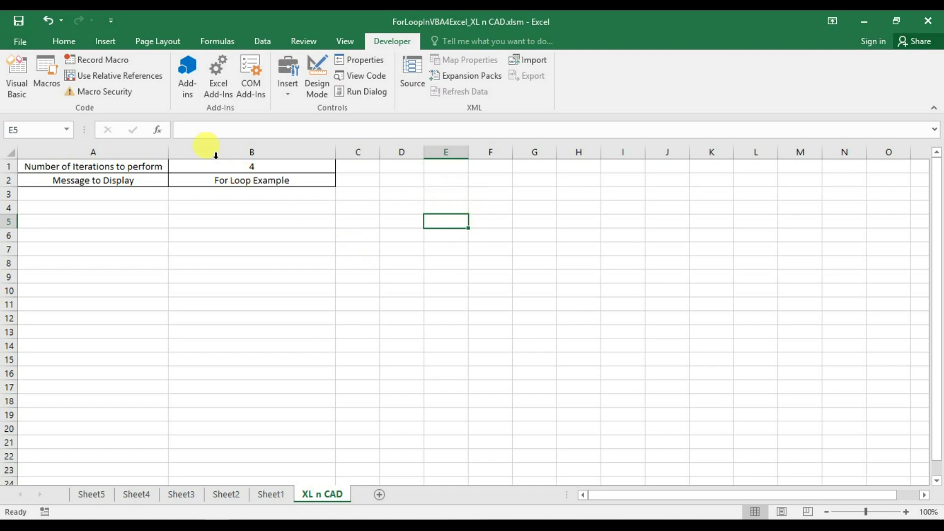
click(143, 169)
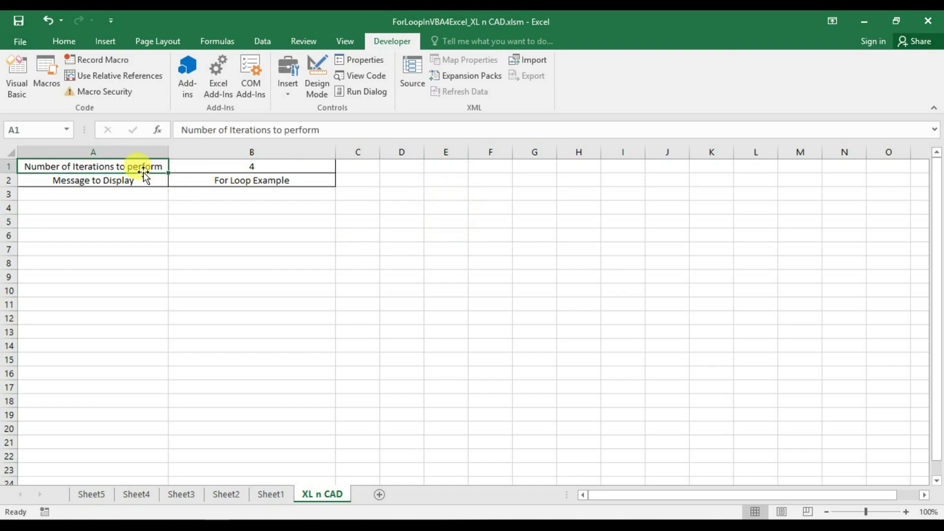
Step: Insert a new Module5 and paste a copy of Module4's macro code into it
key(alt+F11)
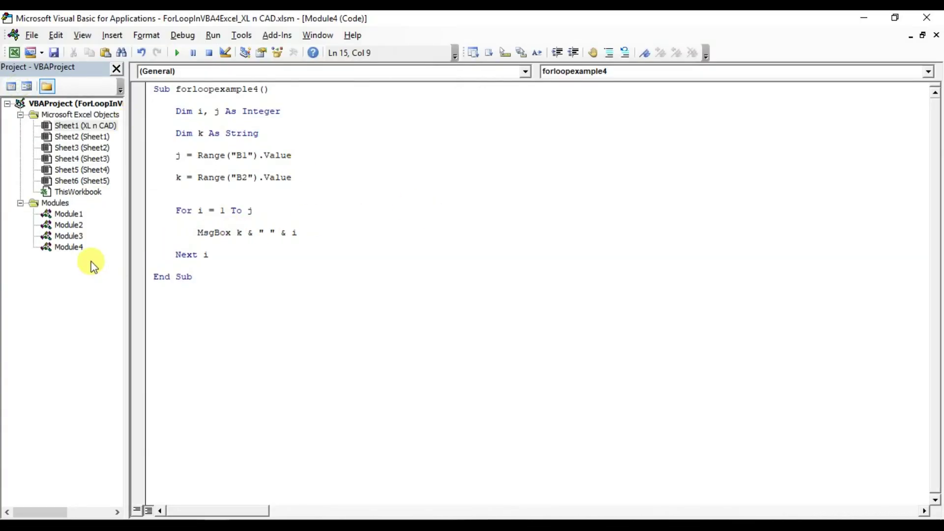
right_click(71, 248)
click(229, 326)
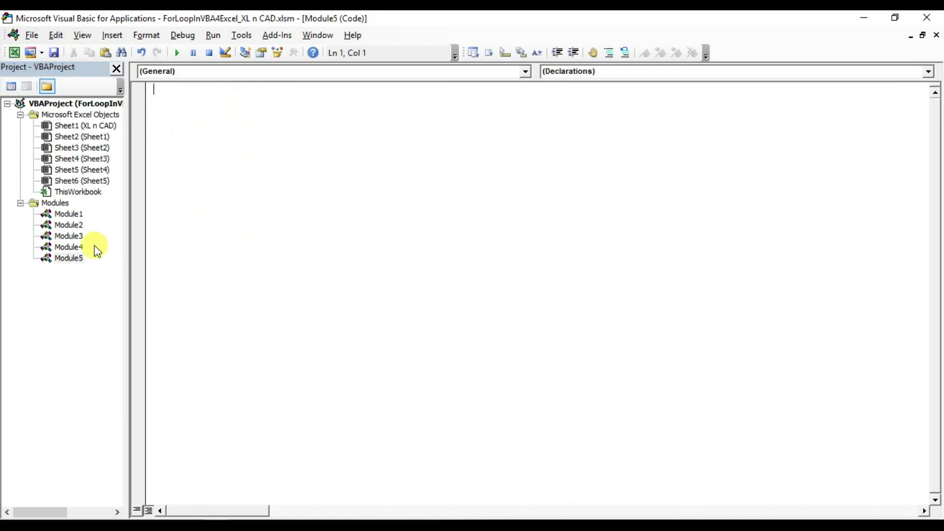
double_click(79, 247)
key(ctrl+a)
key(ctrl+c)
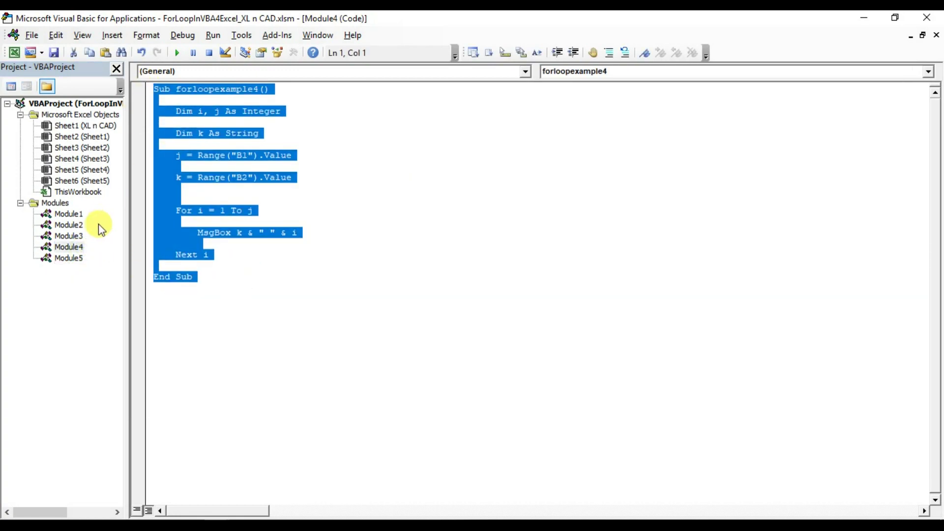
double_click(69, 258)
key(ctrl+v)
Step: Rename the macro forloopexample5 and take j and k from InputBox prompts for iterations and message
drag(259, 89, 256, 97)
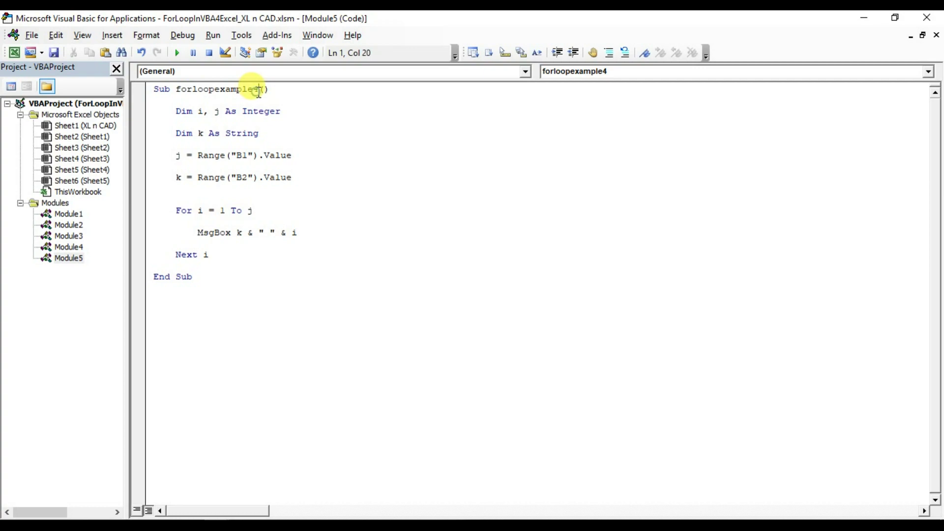
text(5)
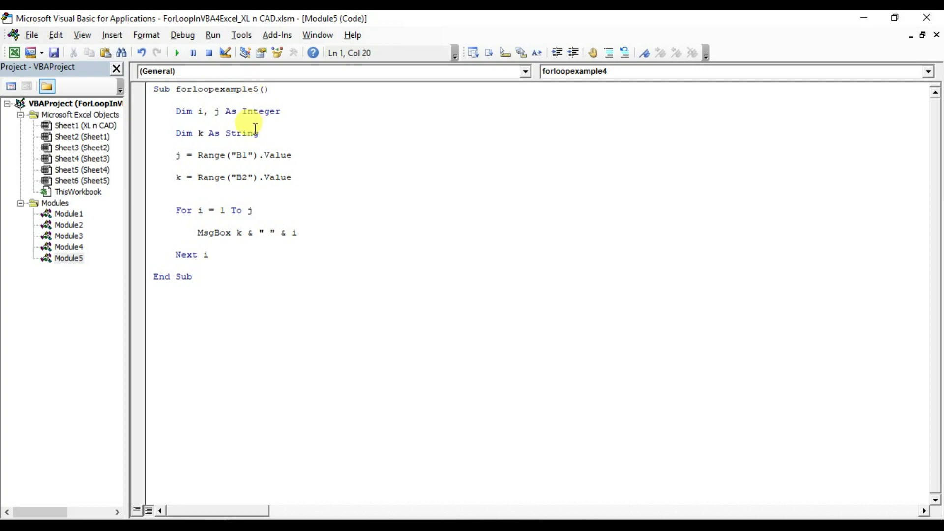
drag(198, 155, 292, 155)
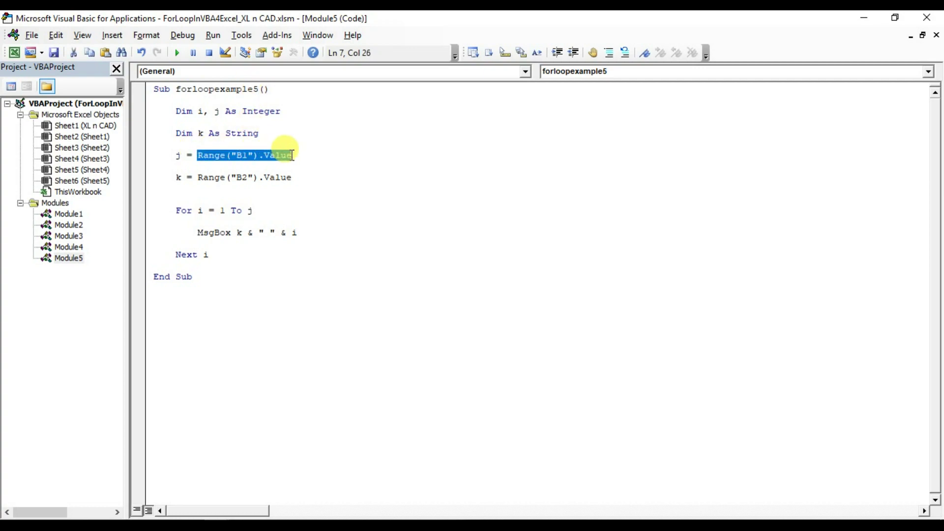
text(InputB)
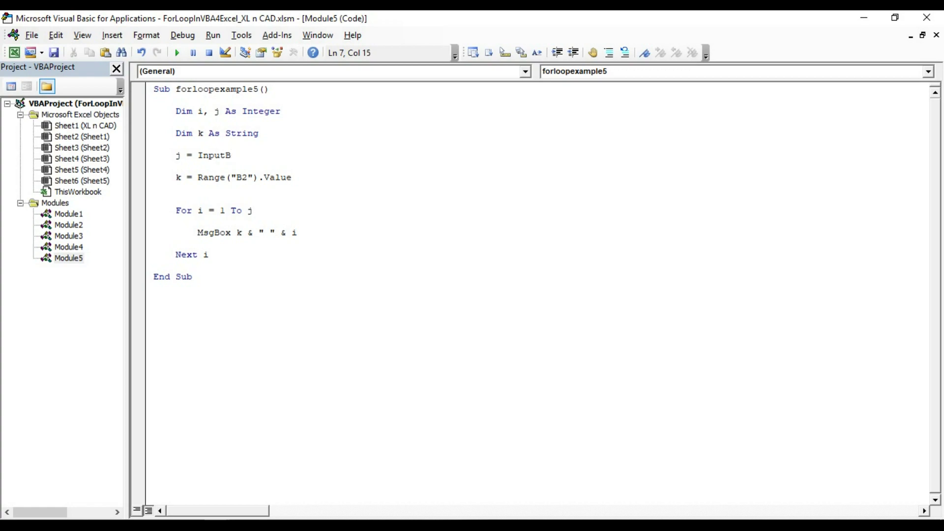
text(ox("Enter the)
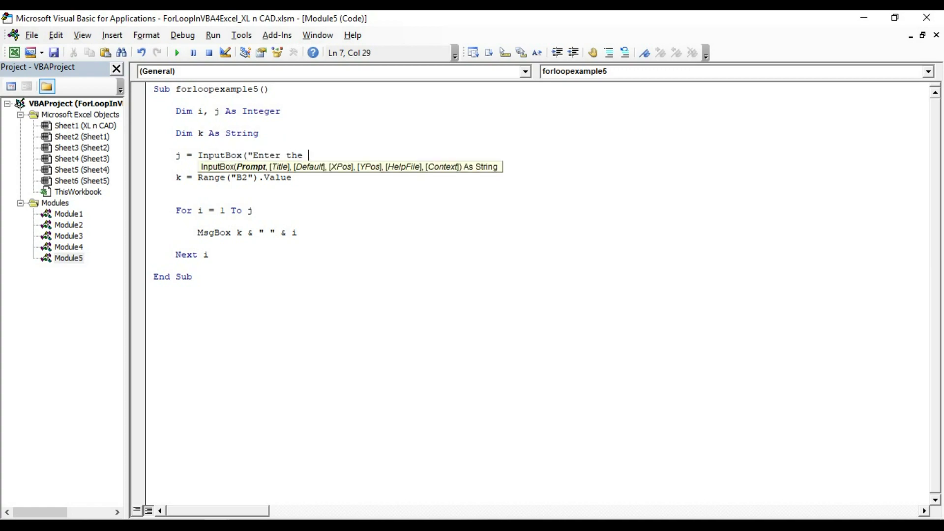
text( number of Iterations to perform")
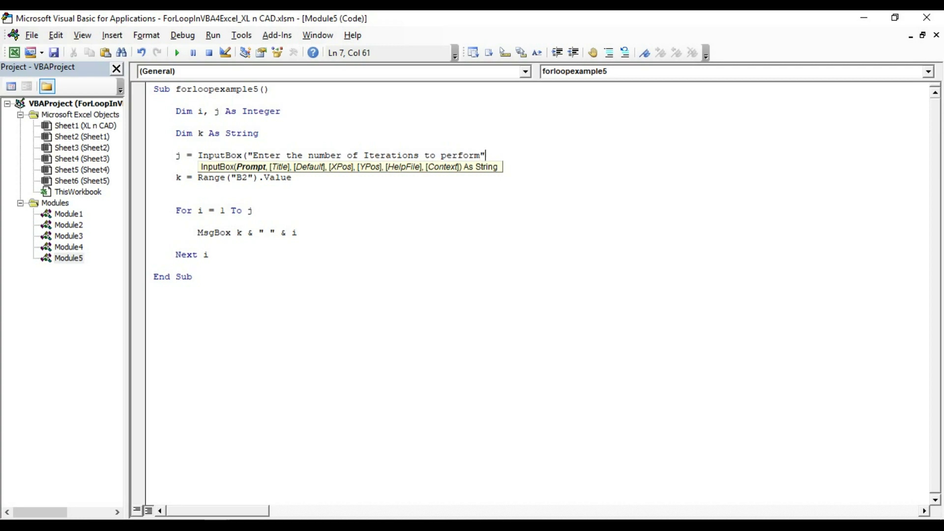
text())
key(Down)
key(Down)
key(BackSpace)
key(BackSpace)
key(BackSpace)
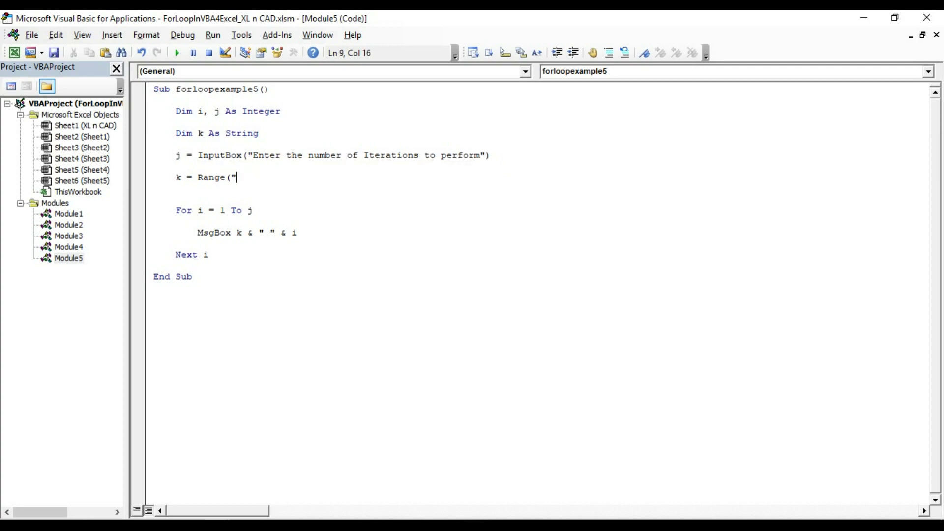
key(BackSpace)
key(BackSpace)
key(BackSpace)
text(InptuBox()
text("Enter the m,)
key(BackSpace)
text(essage t)
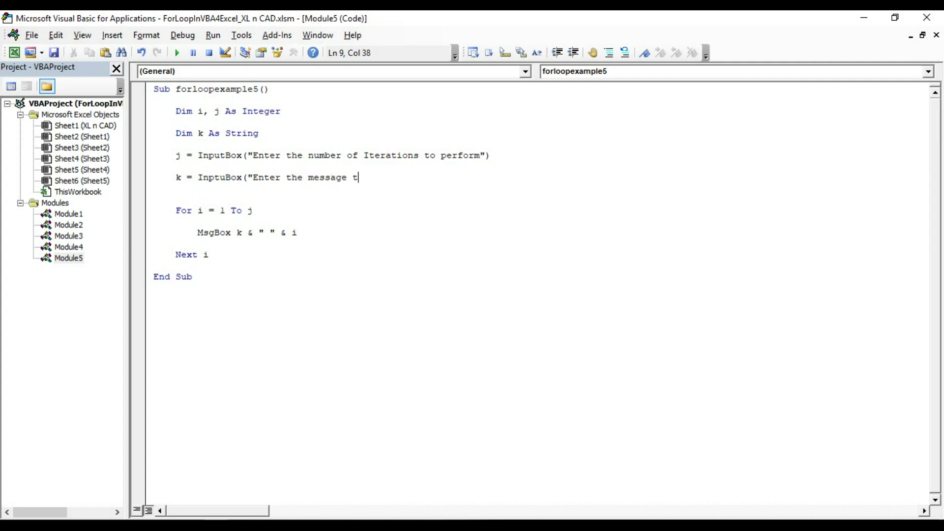
text(o be displayed"))
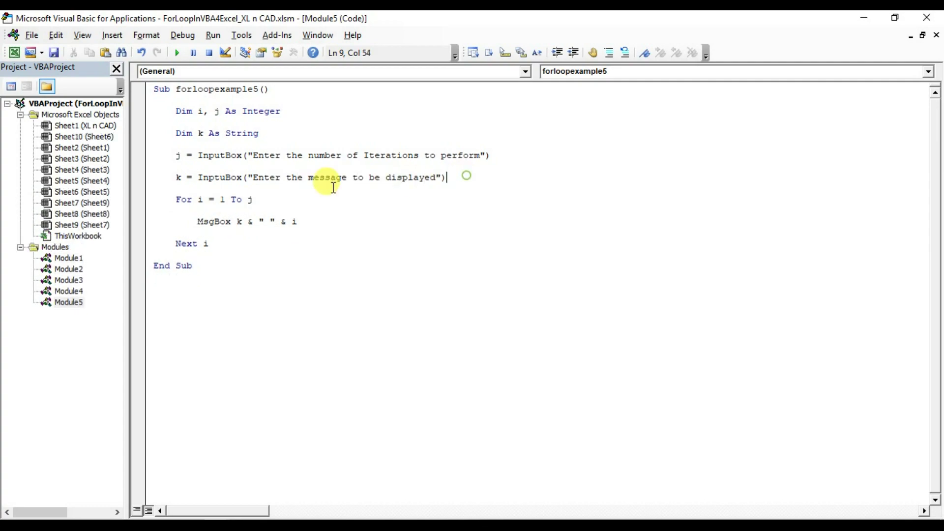
Step: Correct the InptuBox typo to InputBox and return to the XL n CAD sheet
click(220, 177)
key(BackSpace)
text(t)
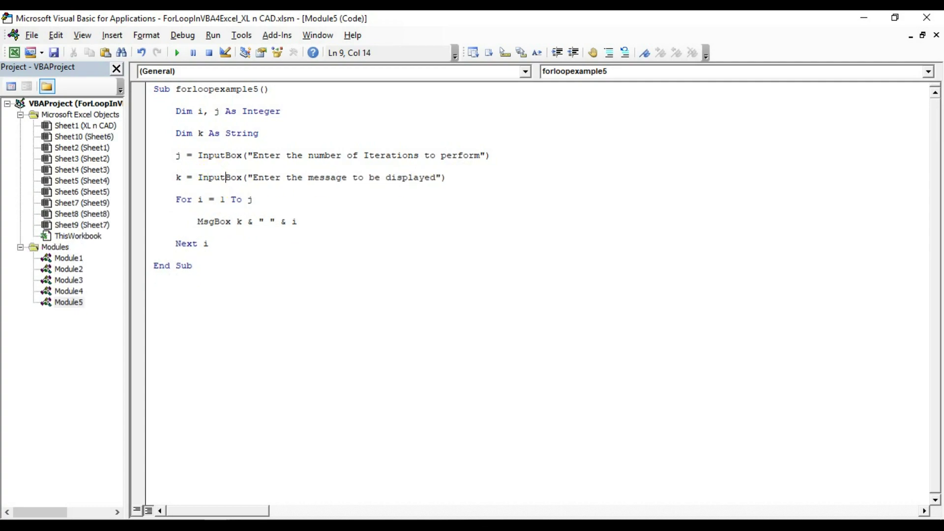
click(927, 17)
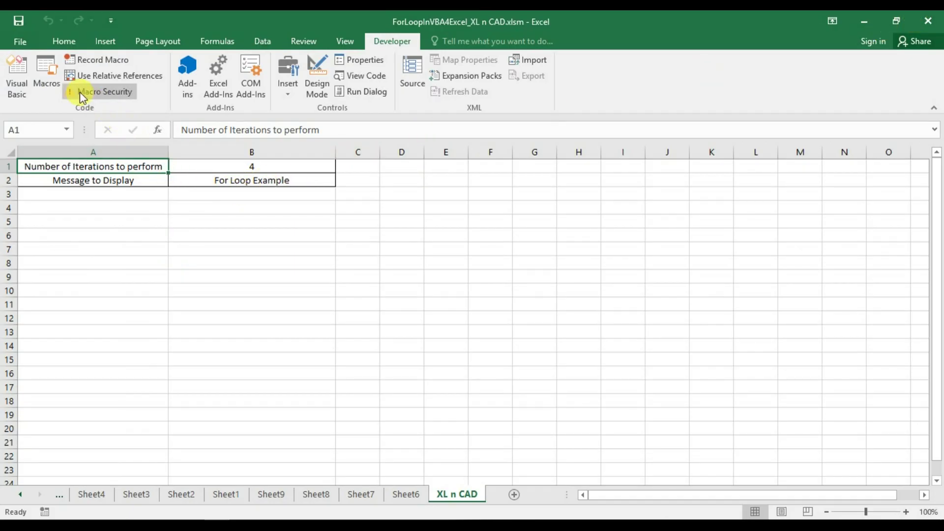
click(47, 76)
click(462, 242)
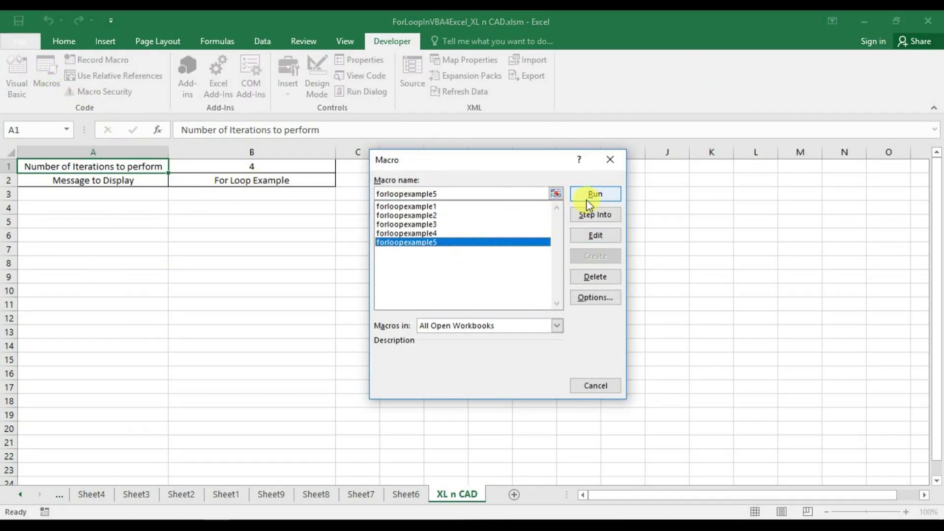
click(594, 195)
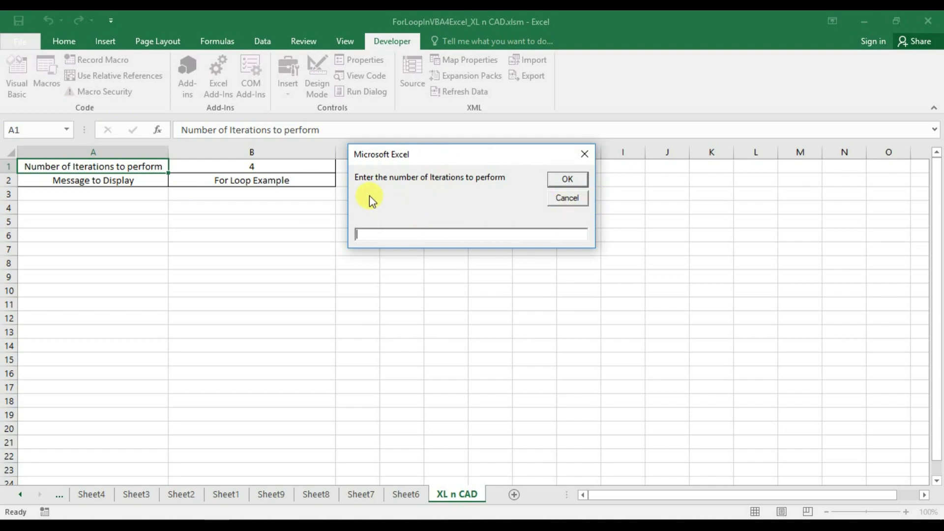
text(5)
click(565, 180)
text(F)
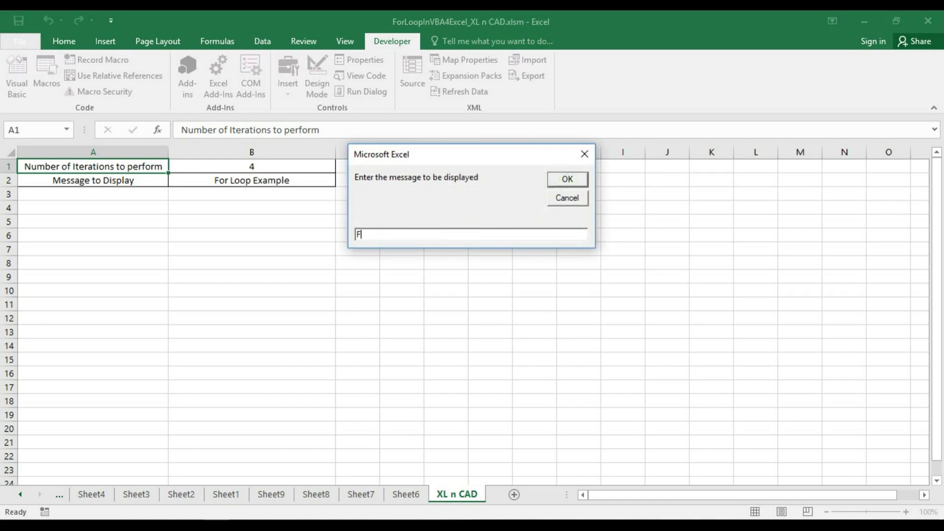
text(or Loop Exampple)
key(BackSpace)
key(BackSpace)
key(BackSpace)
key(BackSpace)
text(pple using U)
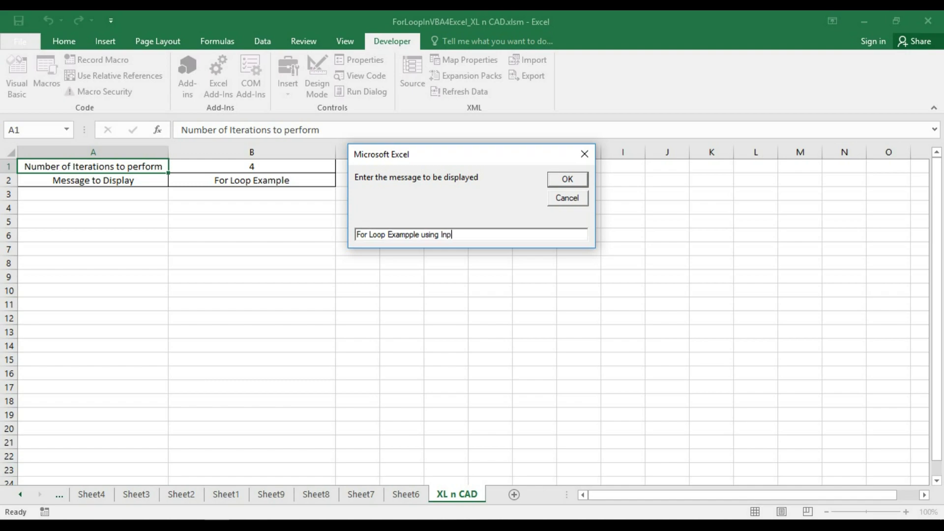
text( Box)
click(566, 180)
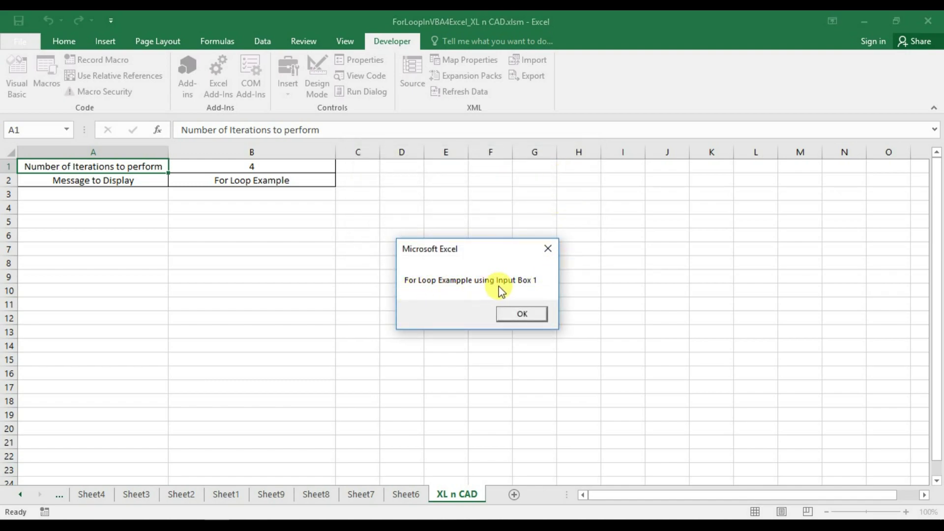
click(535, 309)
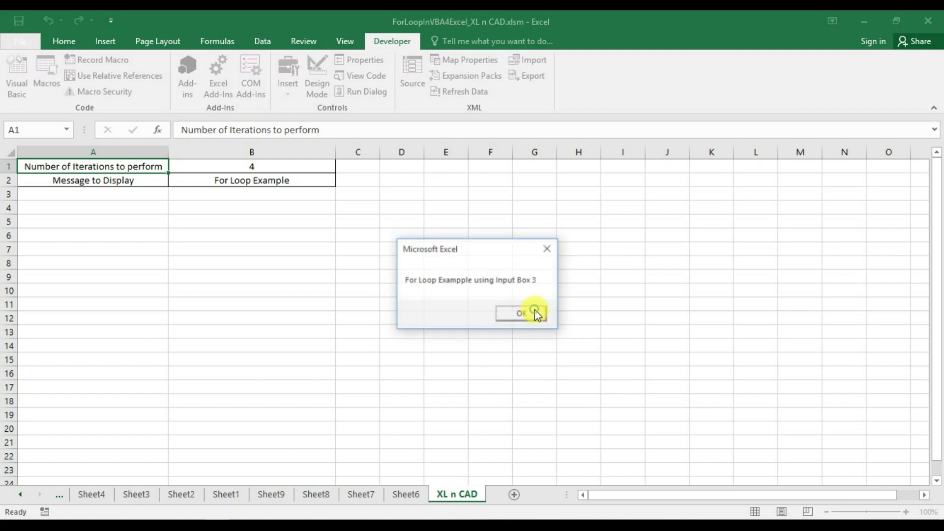
click(535, 310)
click(535, 312)
click(535, 312)
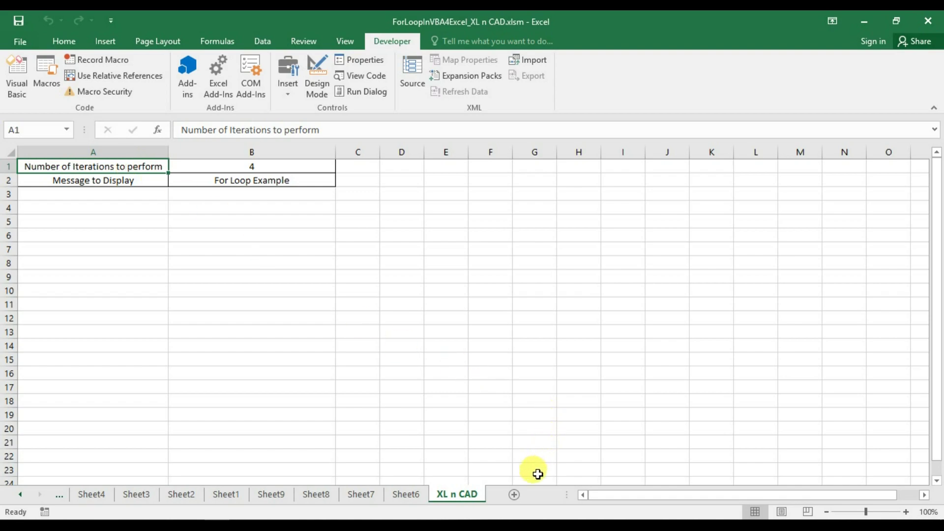
Step: Add a new worksheet named For Loop Example
click(514, 495)
double_click(470, 495)
text(ForLoop Exam)
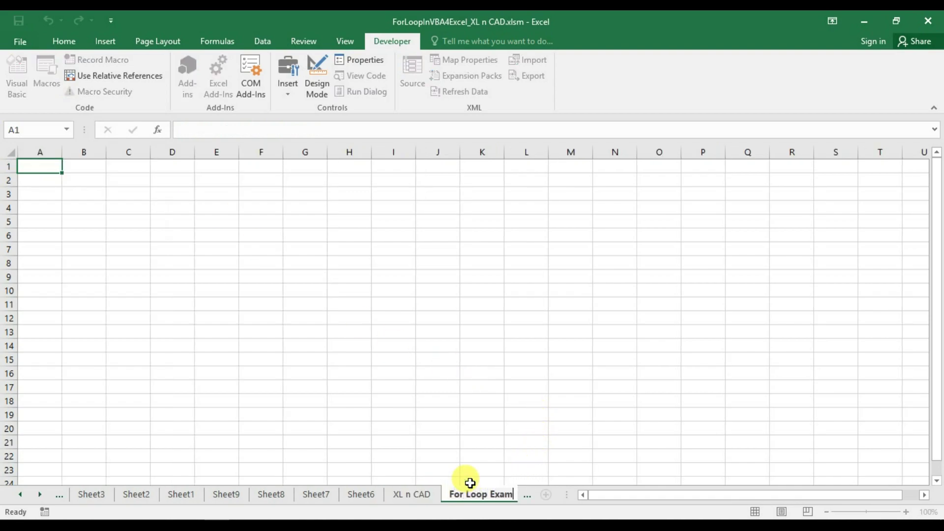
text(ple)
click(172, 208)
Step: Insert Module6 and start Sub forloopexample6step1 with Dim i As Integer
click(17, 76)
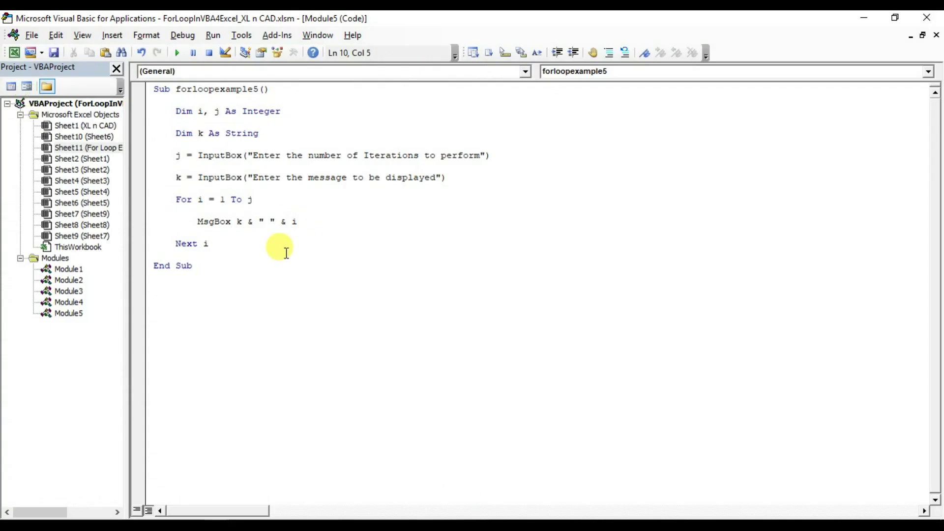
click(74, 317)
right_click(74, 317)
click(236, 387)
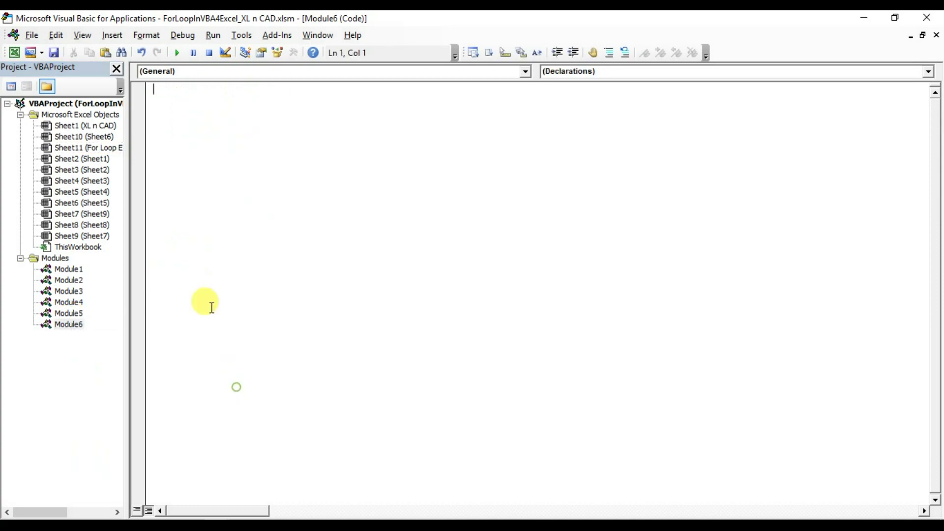
text(sub forloopexample6)
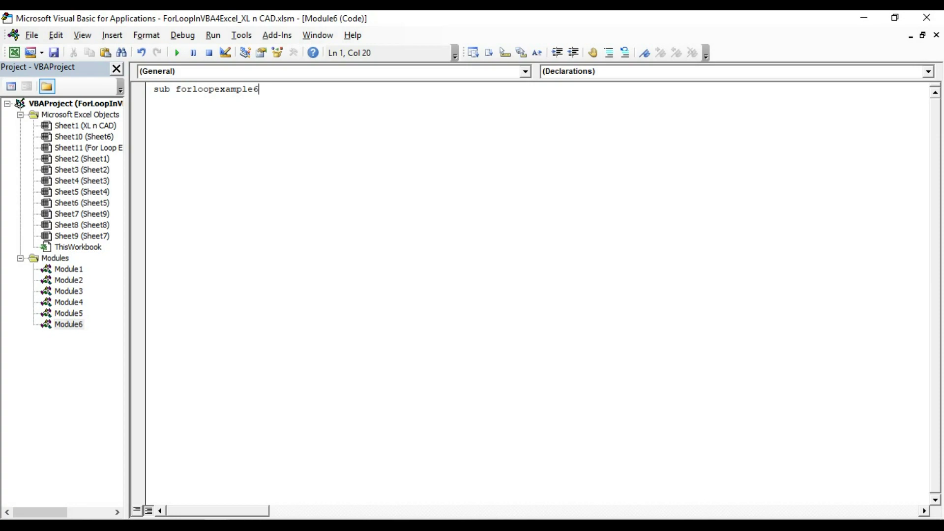
key(Return)
key(Return)
key(Return)
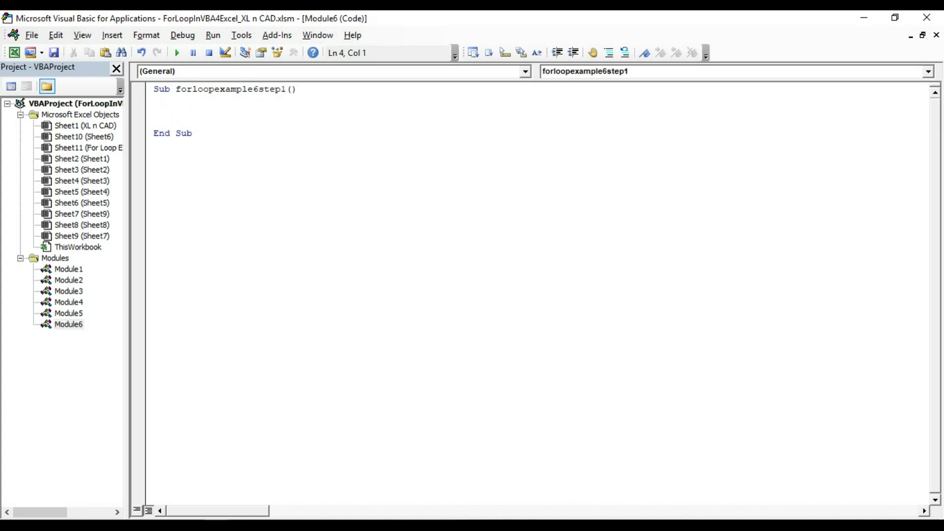
text(as integer)
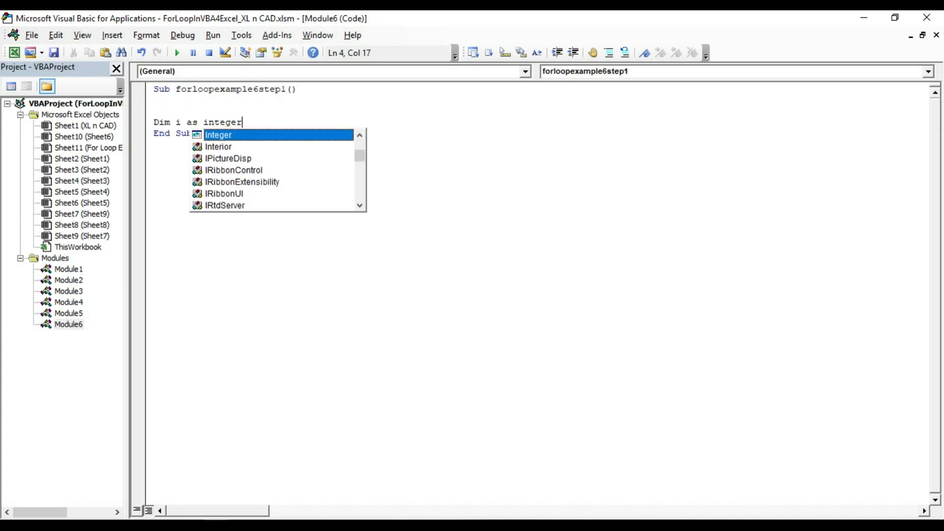
key(Return)
key(Return)
key(Return)
key(Up)
key(Up)
key(Up)
key(BackSpace)
key(Tab)
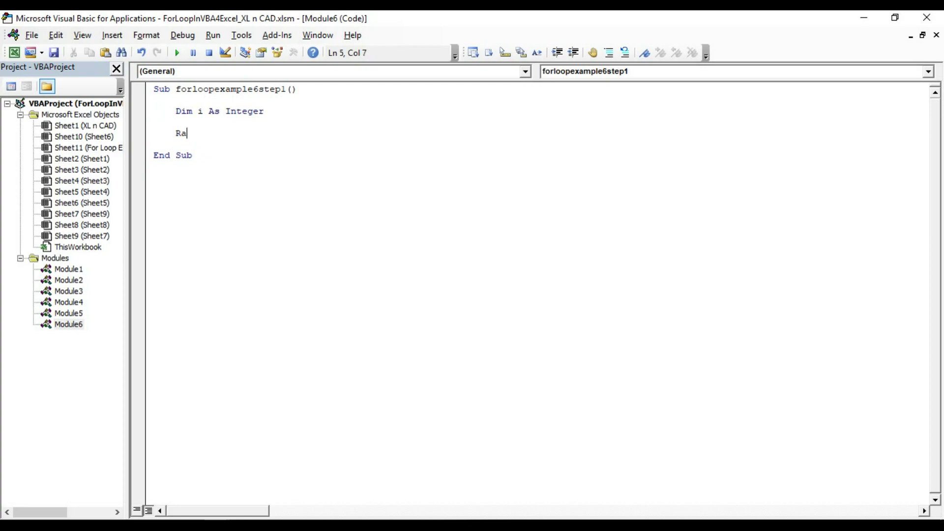
Step: Add a Range("C3").Select line so the macro starts at cell C3
text(nge("C3)
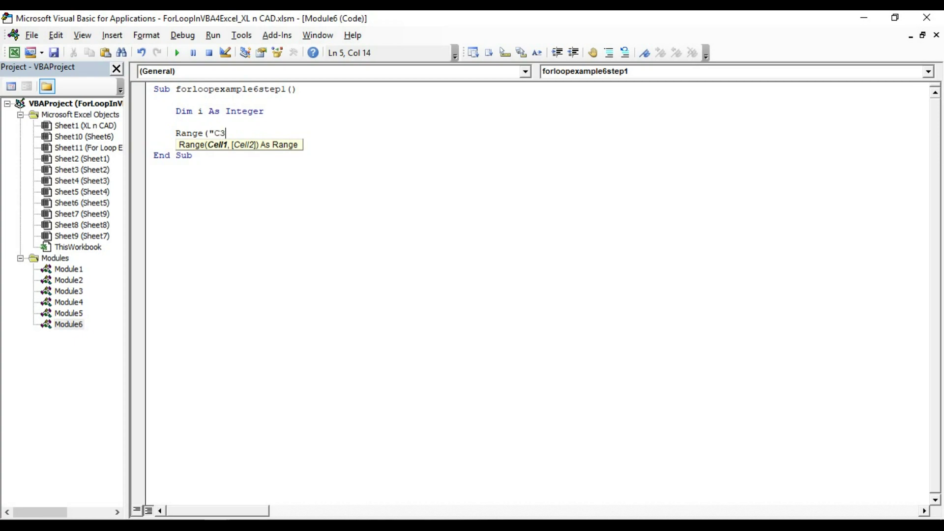
text(").select)
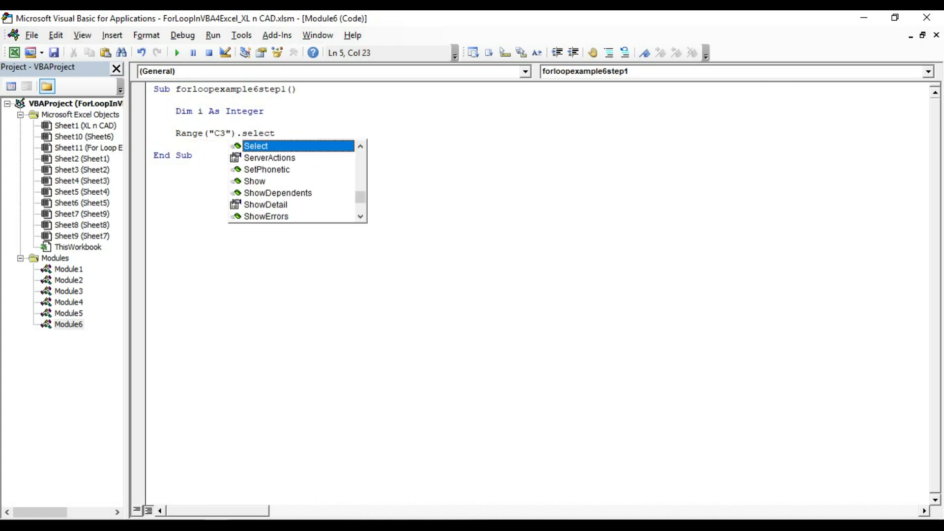
key(Return)
key(Return)
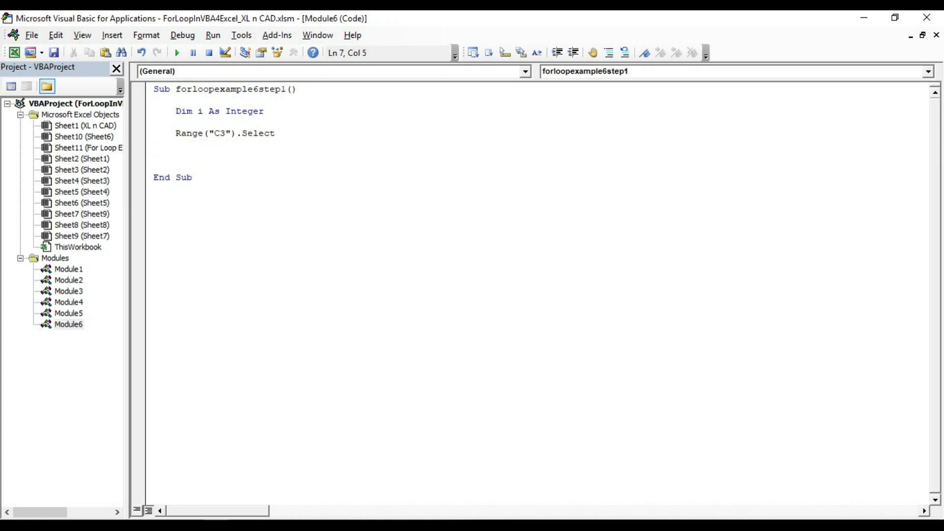
key(alt+F11)
click(132, 192)
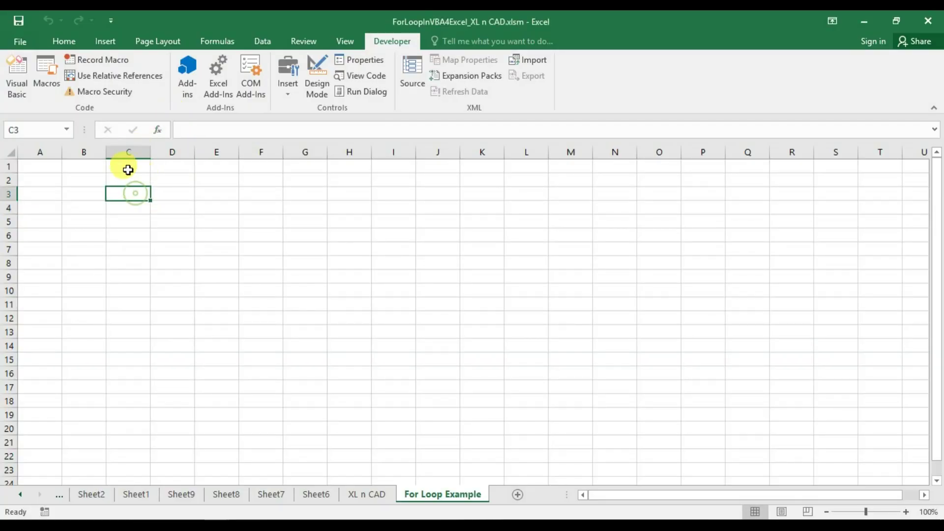
key(alt+F11)
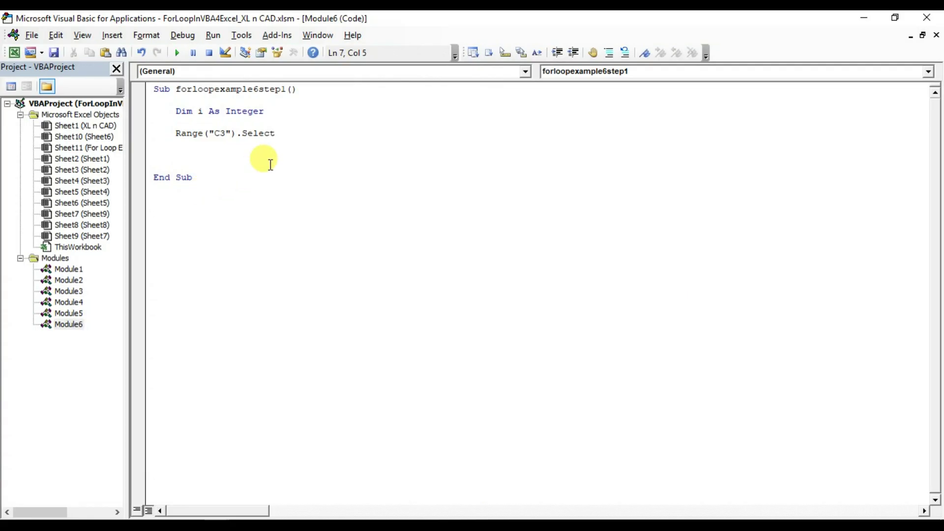
Step: Write the For i = 1 To 21 loop setting ActiveCell.Value = i and Offset(1,0).Select
text(for i=1 to 2)
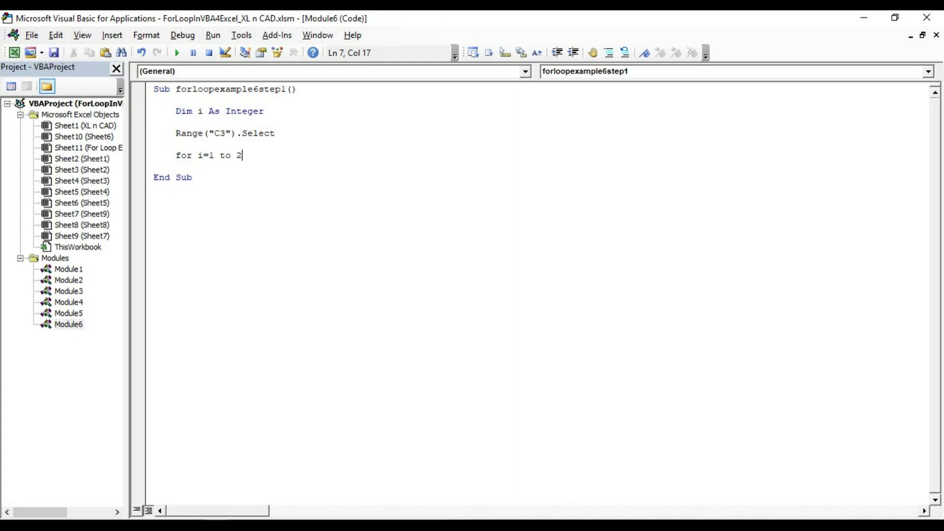
text(1)
key(Return)
key(Return)
text(activecell)
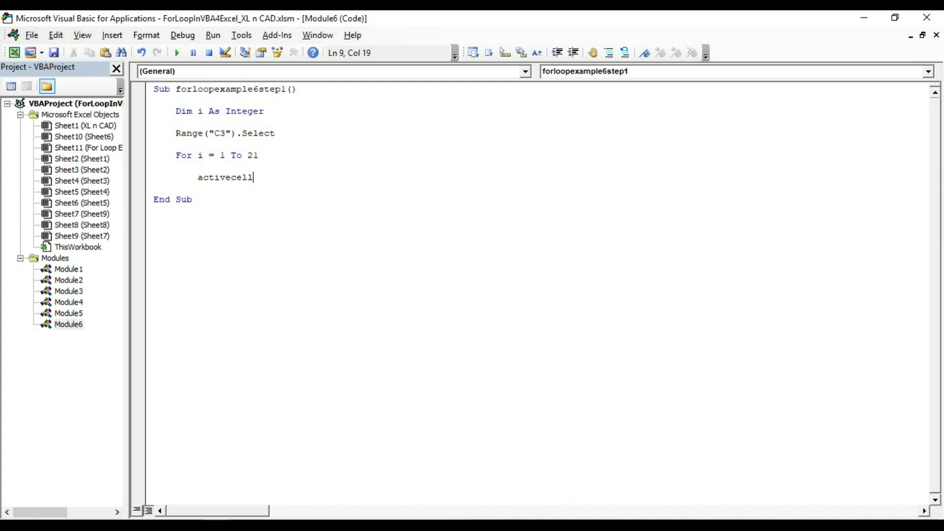
text(.value)
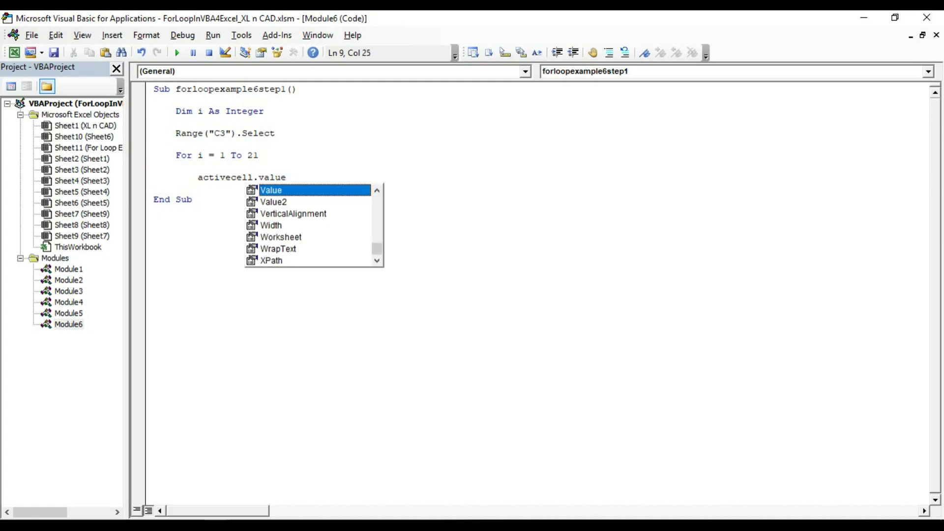
text( = i)
key(Return)
key(Return)
text(activecell)
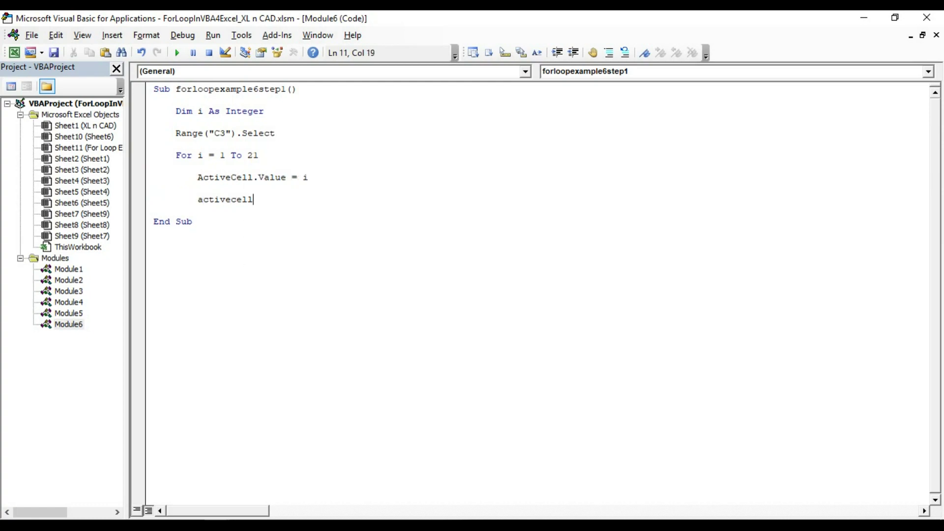
text(.)
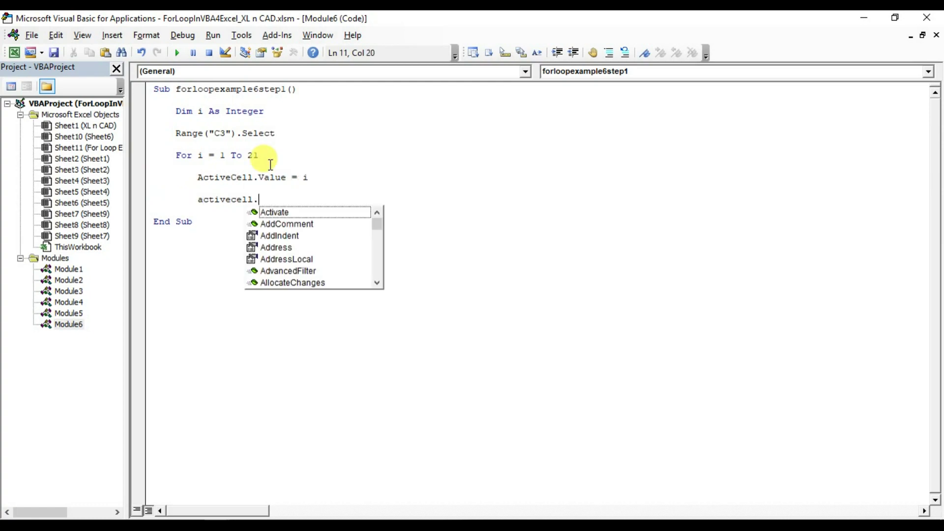
text(offset(1,0)
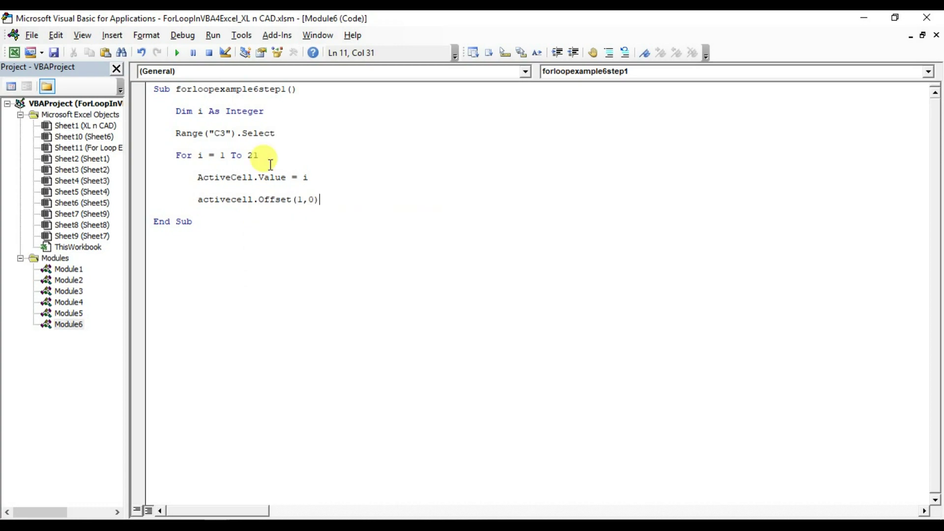
text().selec)
key(Return)
key(Return)
text(Next i)
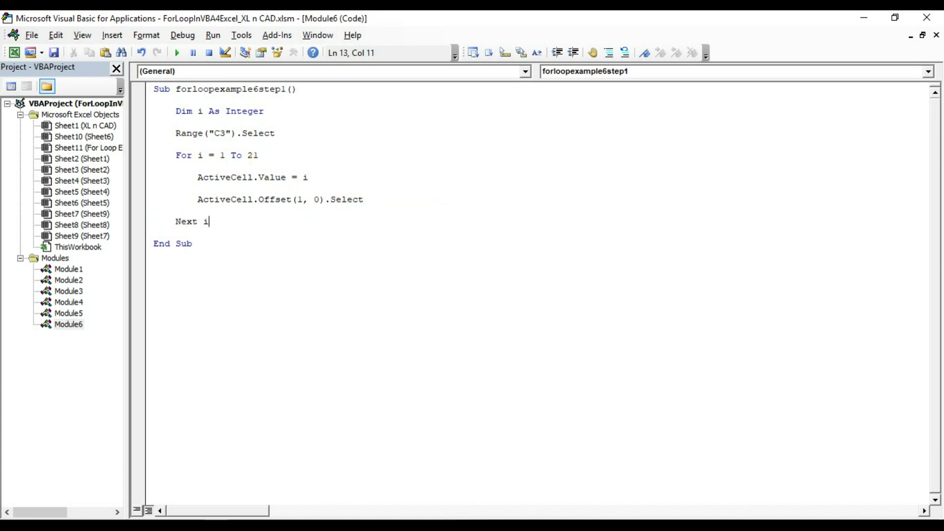
key(Down)
key(alt+F11)
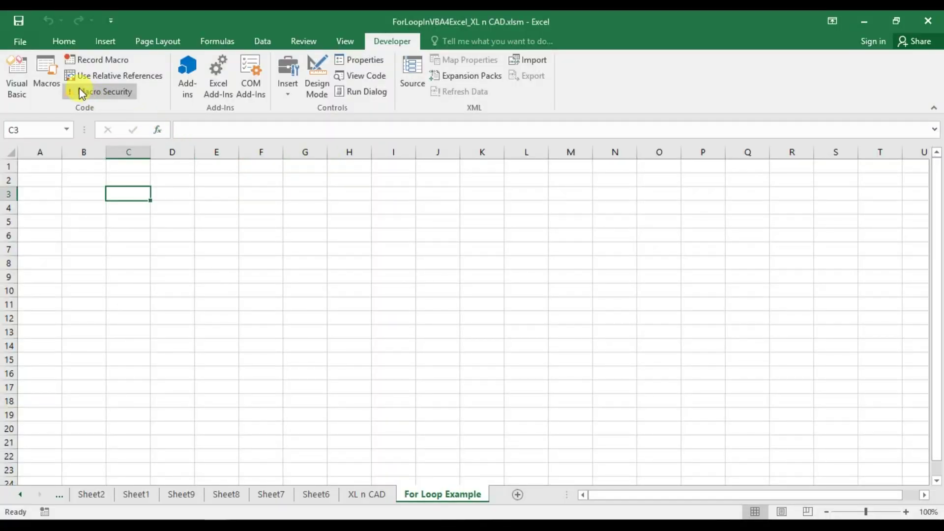
Step: Run the forloopexample6step1 macro to fill column C with 1 to 21
click(58, 87)
click(495, 250)
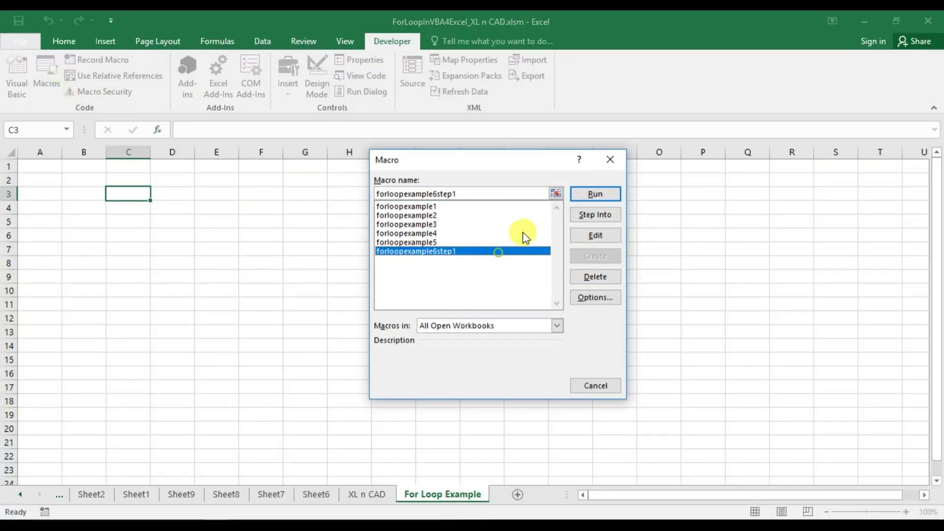
click(582, 197)
scroll(316, 307, up, 4)
Step: Center-align the whole sheet and check values 1 in C3 through 21 in C23
click(10, 152)
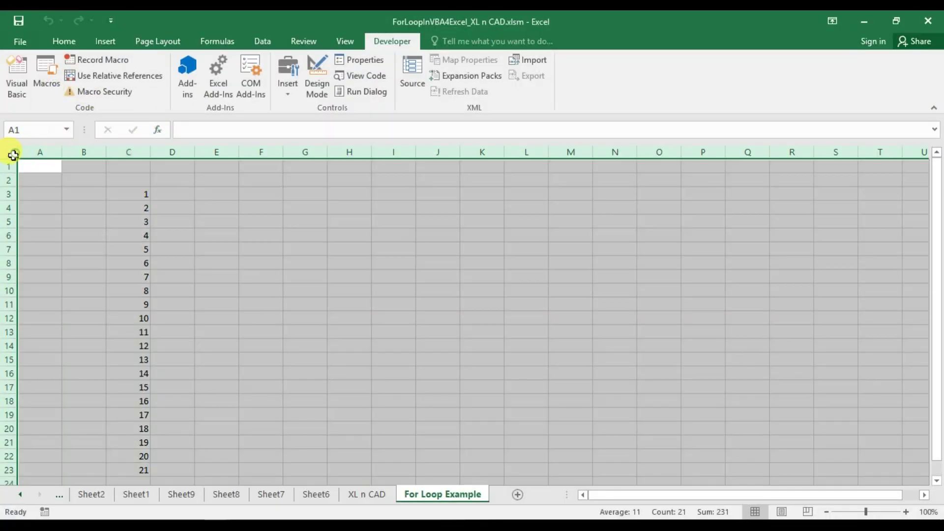
click(64, 41)
click(278, 86)
click(141, 192)
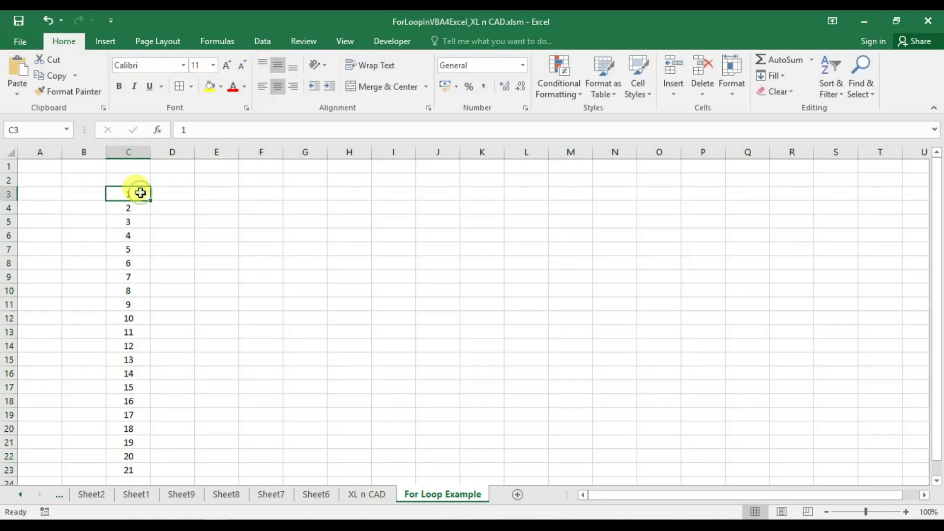
scroll(130, 192, down, 4)
click(133, 297)
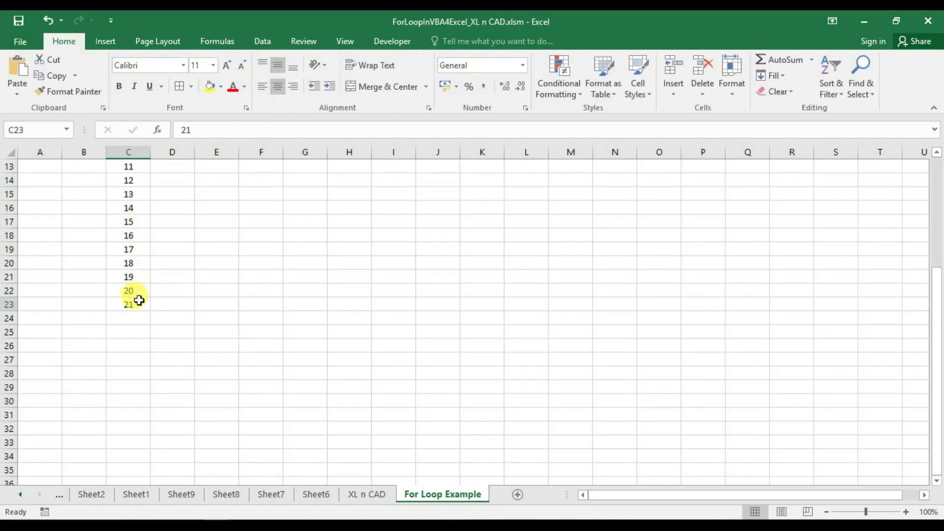
scroll(131, 241, up, 1)
scroll(129, 186, up, 3)
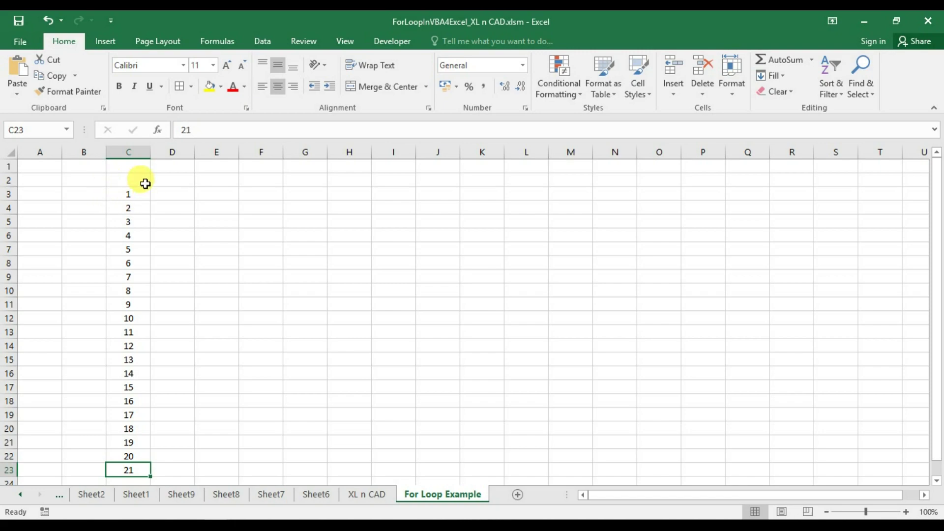
click(129, 192)
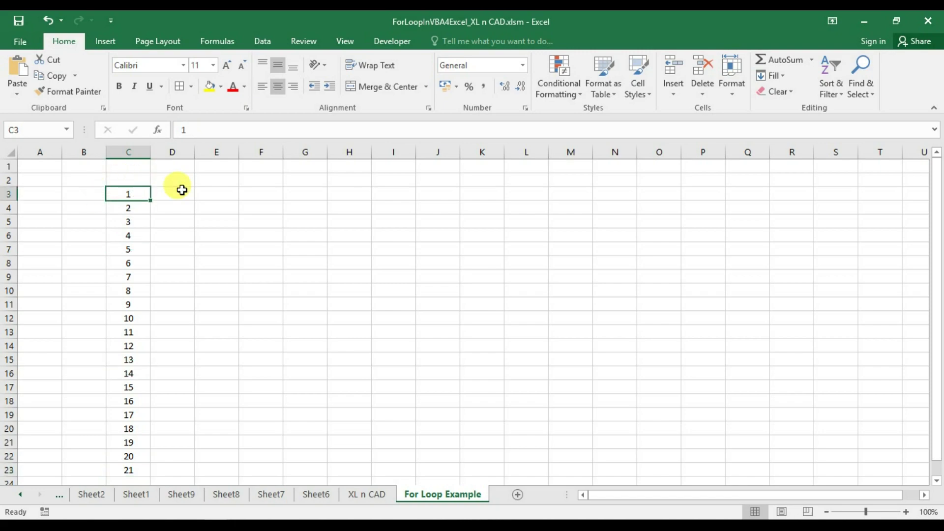
Step: Paste the step1 macro into new Module7 and rename it forloopexample6step2
key(alt+F11)
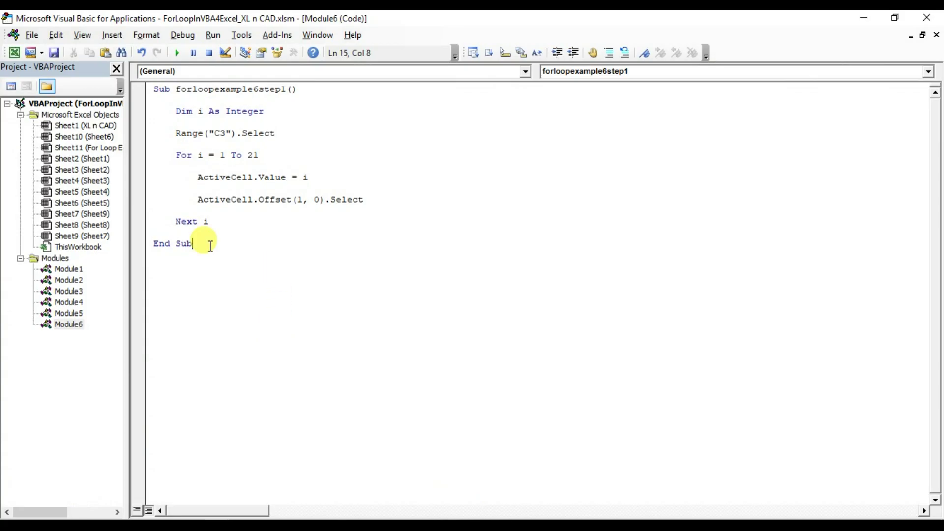
drag(211, 246, 122, 95)
key(ctrl+c)
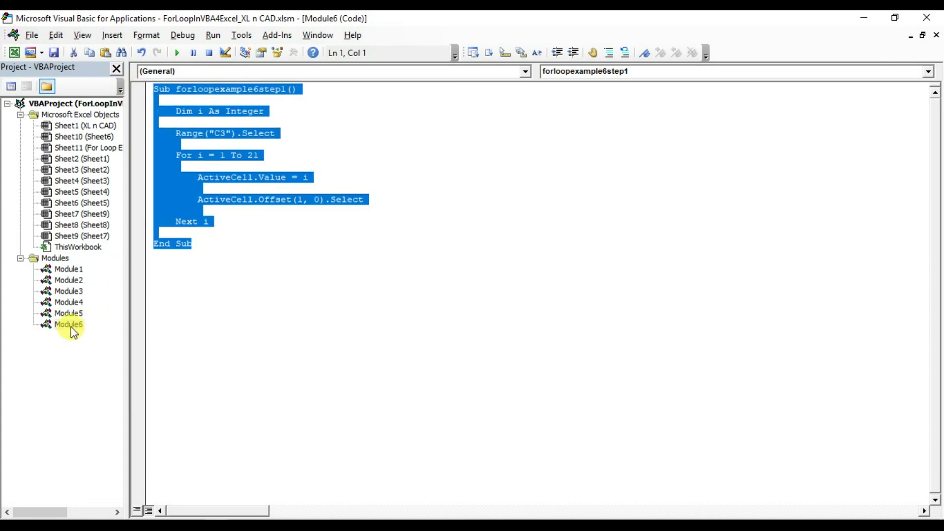
right_click(69, 324)
click(225, 398)
key(ctrl+v)
click(285, 89)
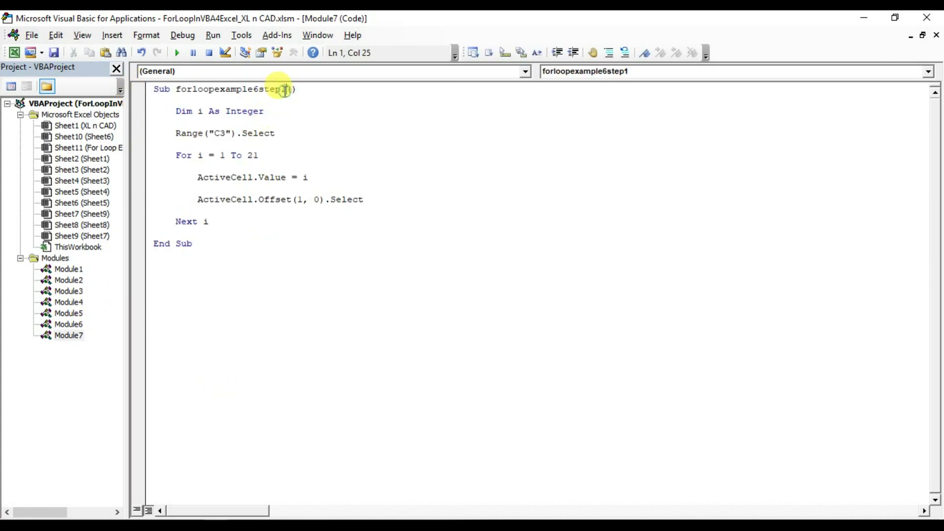
key(shift+Left)
text(2)
click(274, 151)
key(alt+F11)
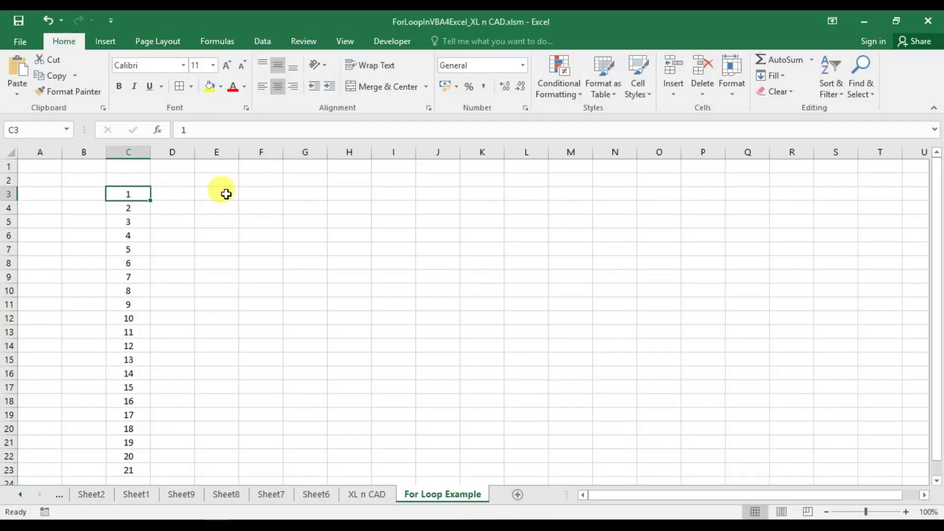
Step: Change the start cell from C3 to E3 and add Step 2 to the For line
key(alt+F11)
double_click(221, 136)
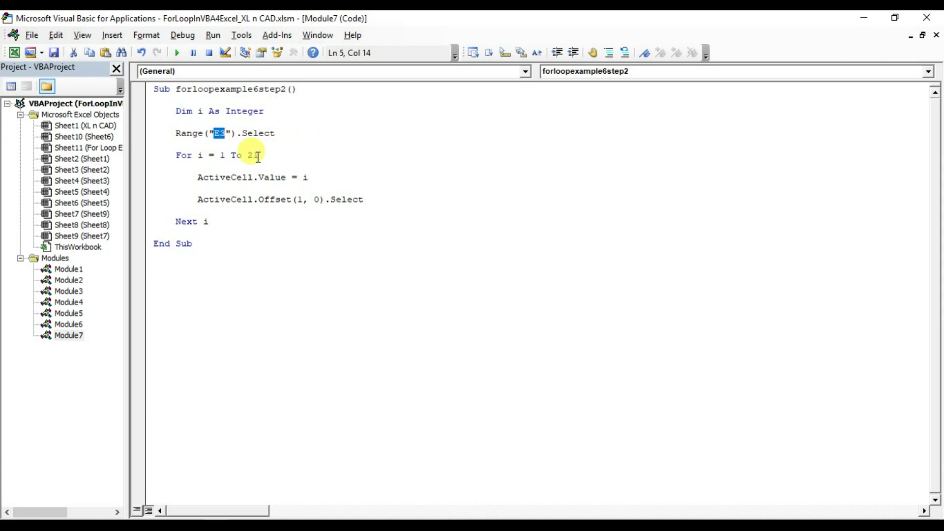
click(278, 155)
text(step 2)
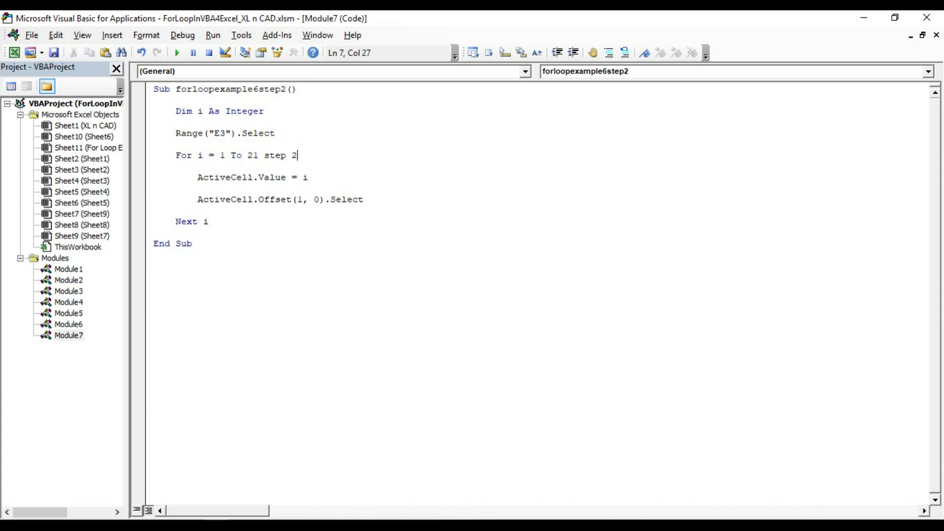
key(alt+F11)
Step: Run forloopexample6step2 and check that E3 to E13 hold odd numbers 1 to 21
click(392, 41)
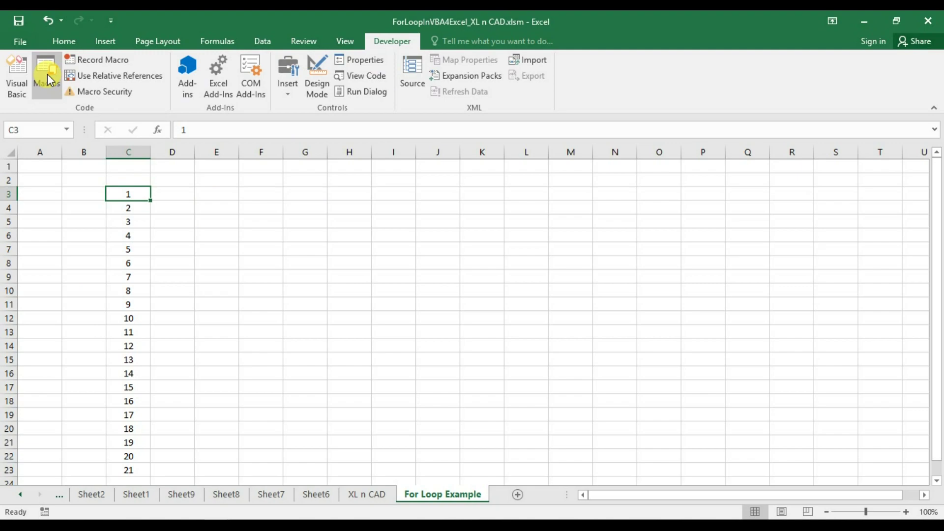
click(46, 79)
click(497, 261)
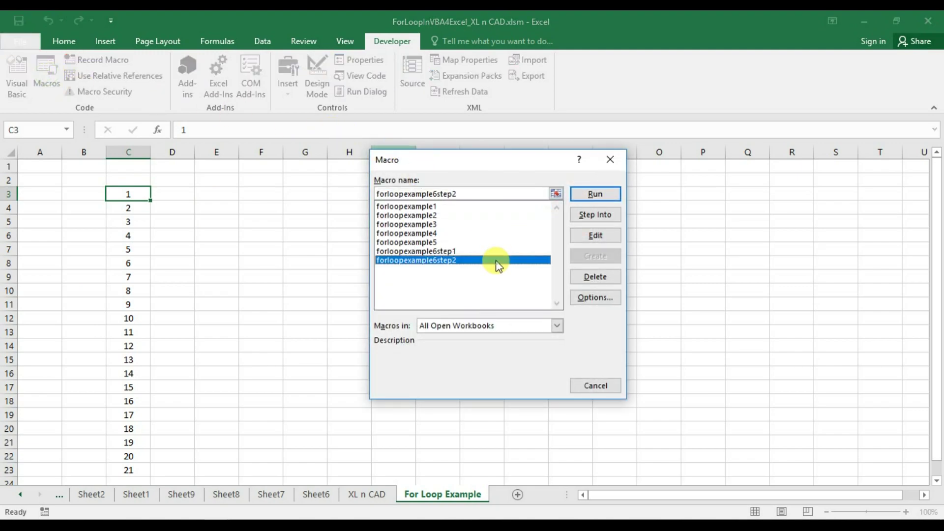
click(585, 197)
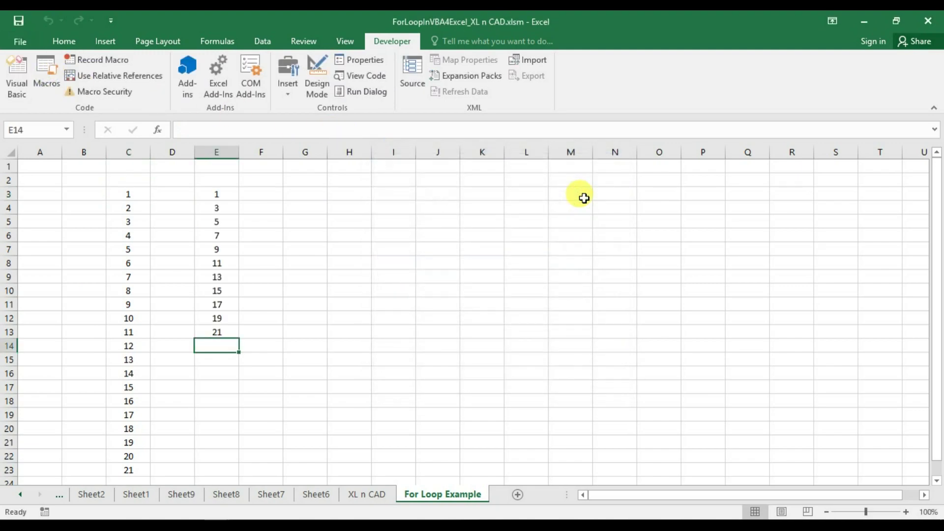
click(228, 193)
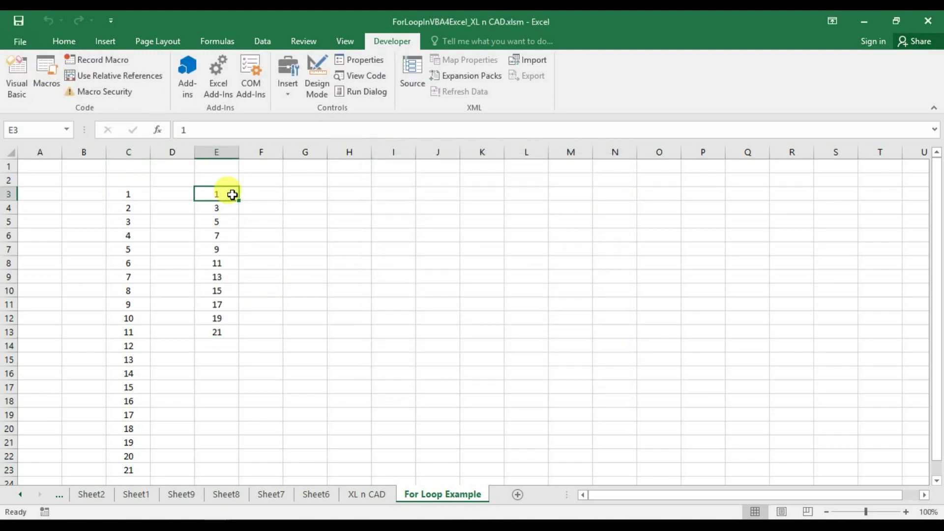
click(231, 328)
click(228, 193)
Step: Place the code editor beside the sheet and clear the values in E3:E13
key(alt+F11)
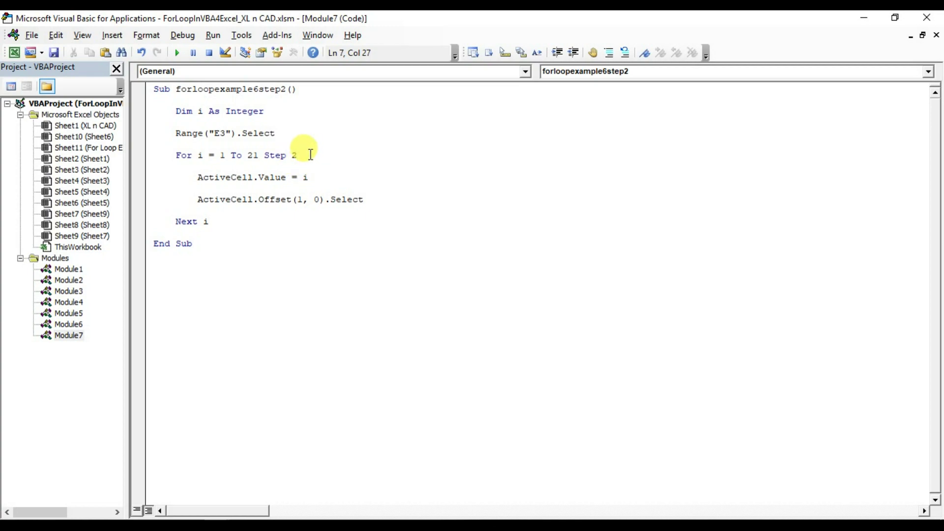
click(896, 22)
drag(216, 194, 216, 332)
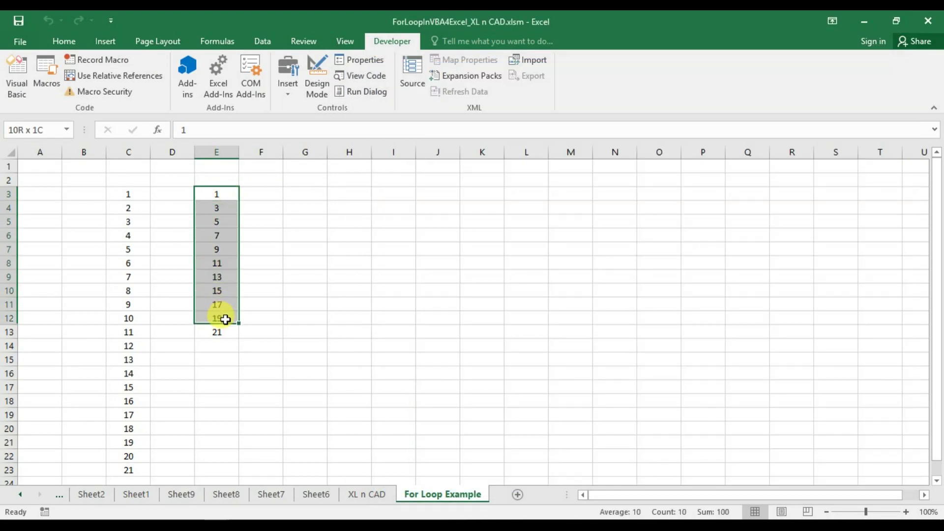
key(Delete)
key(alt+F11)
Step: Start Step Into on forloopexample6step2 and step until 1 is written in E3
click(559, 93)
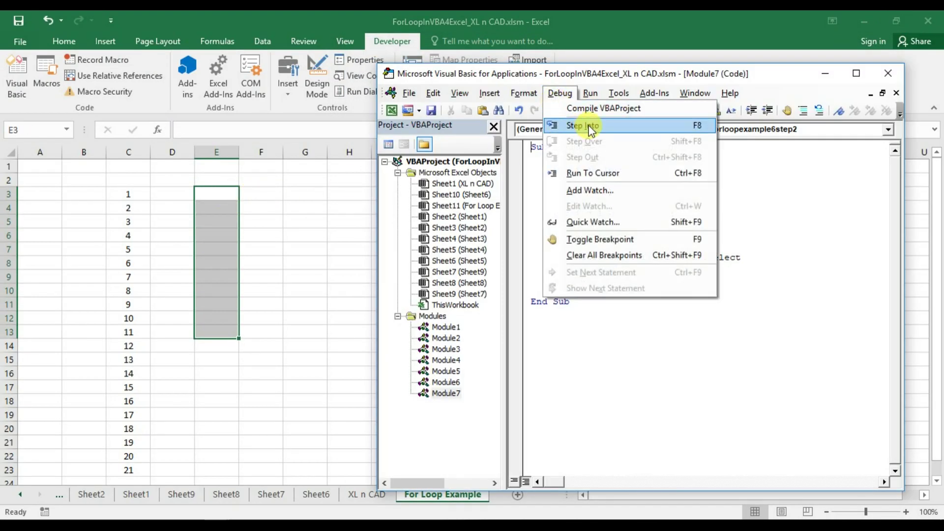
click(586, 127)
key(F8)
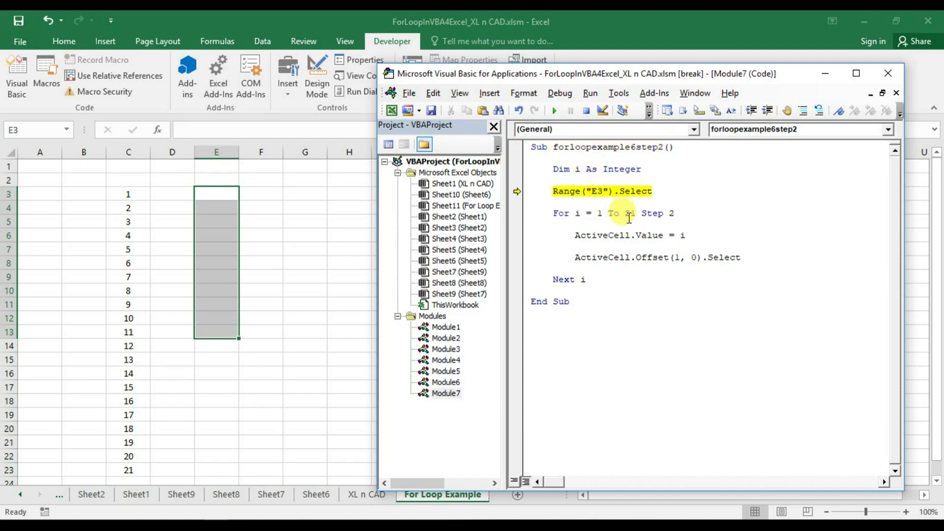
key(F8)
key(F8)
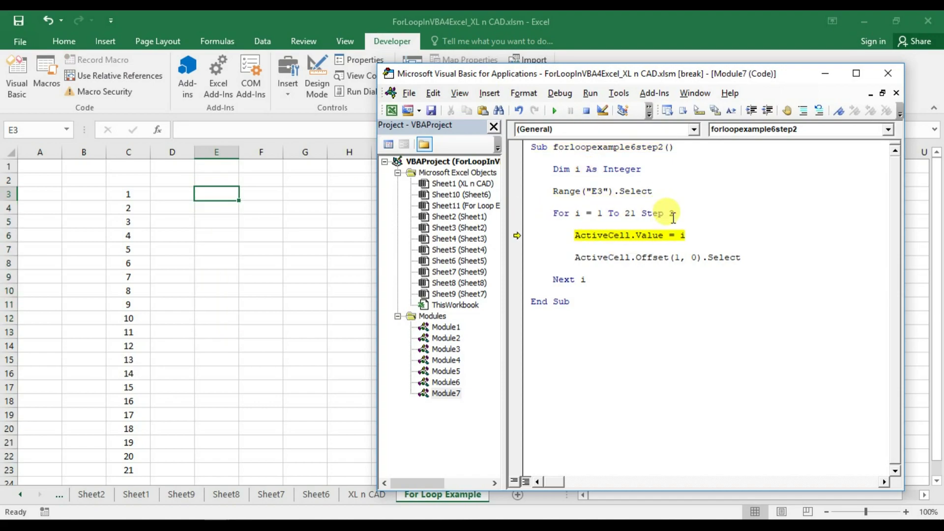
key(F8)
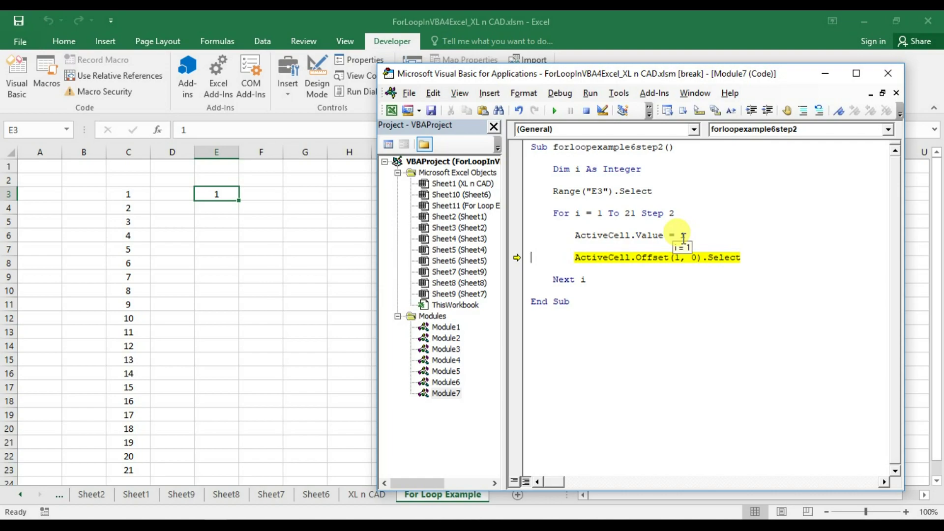
key(F8)
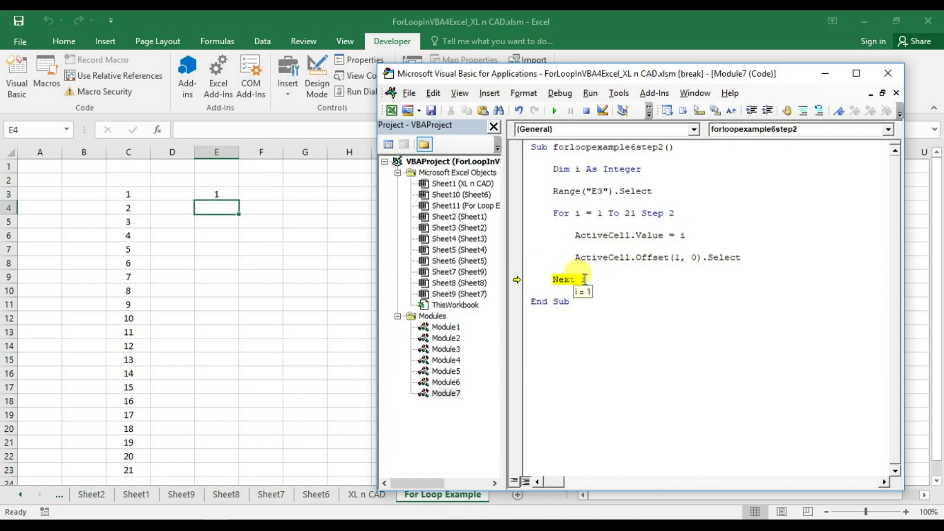
key(F8)
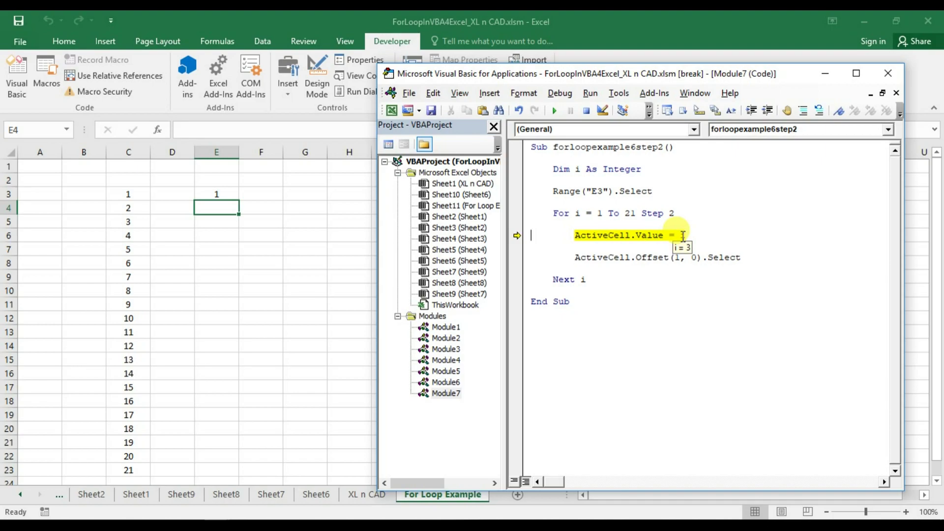
Step: Keep stepping with F8 until E13 holds 21, end the run, and select Module7's code
key(F8)
key(F8)
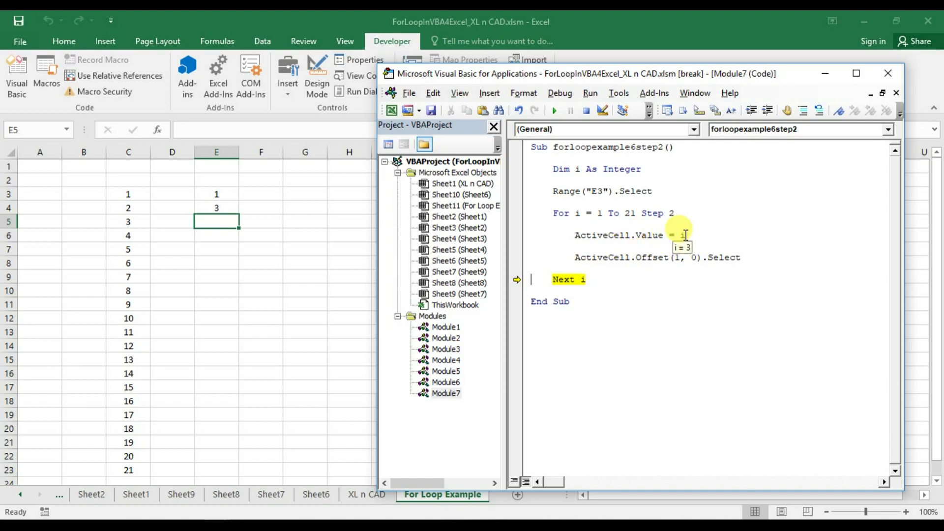
key(F8)
key(F8)
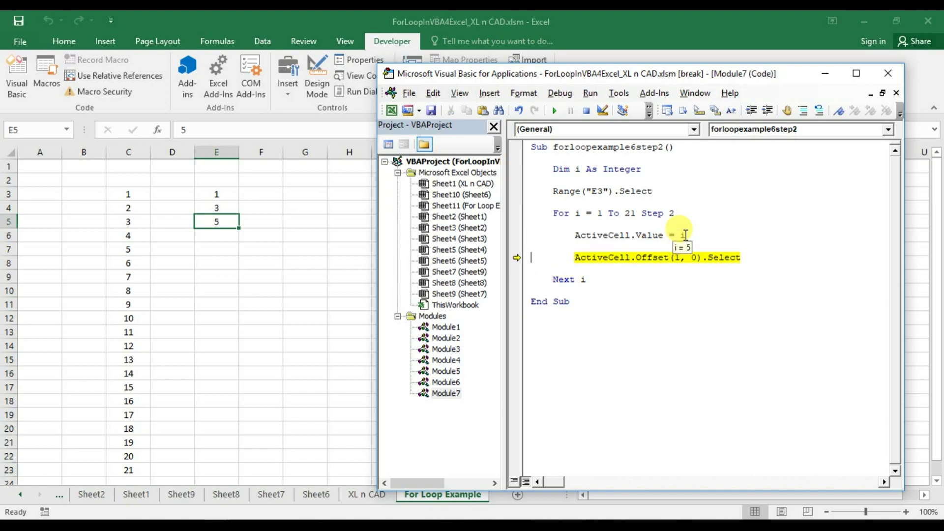
key(F8)
key(F8)
key(F8)
key(F8)
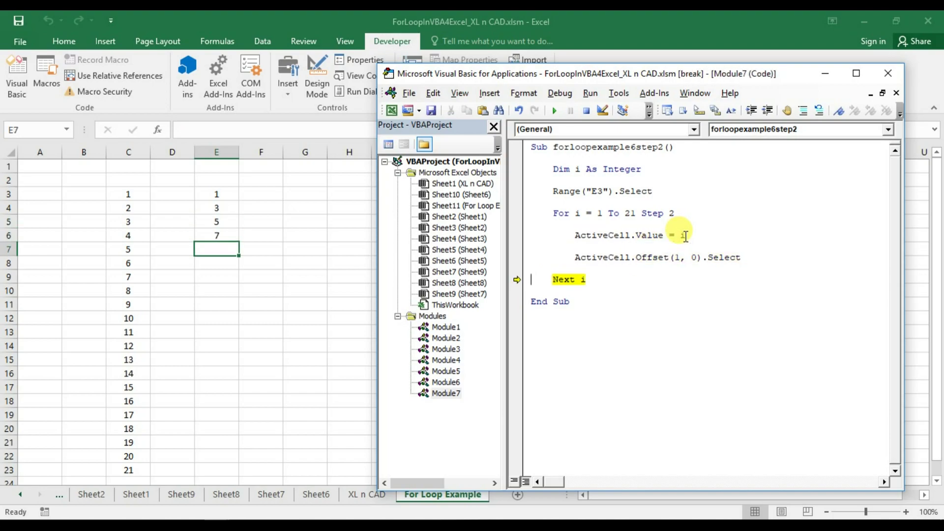
key(F8)
key(F8)
key(F8)
key(F8)
key(F8)
key(F8)
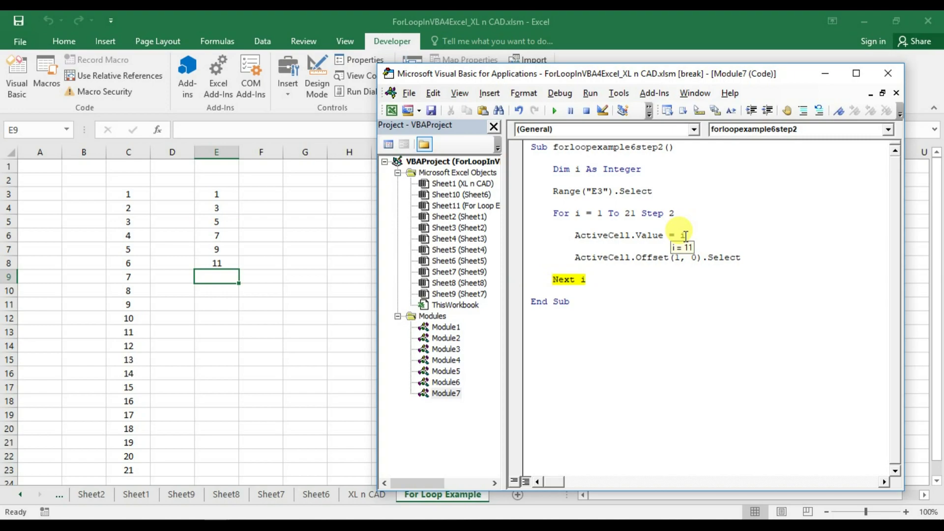
key(F8)
key(F8)
key(F8)
key(F8)
key(F8)
key(F8)
key(F8)
key(F8)
key(F8)
key(F8)
key(F8)
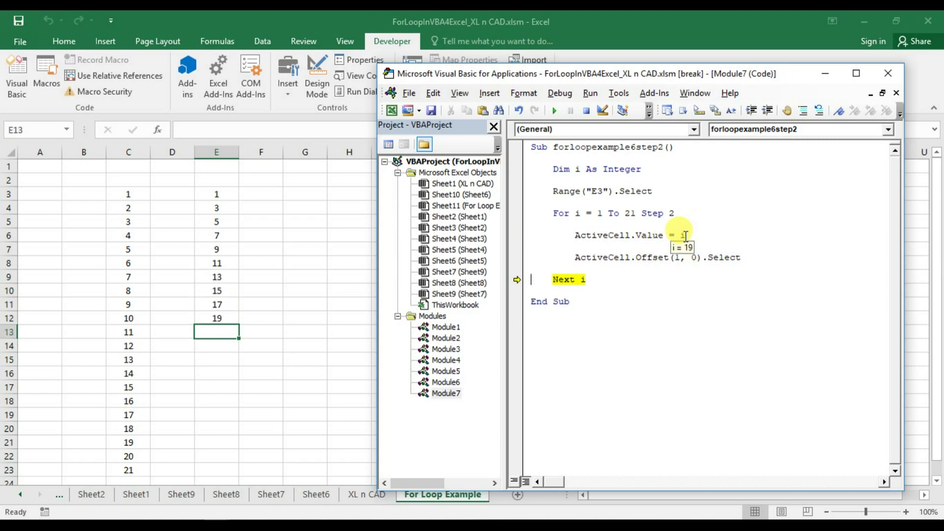
key(F8)
key(F8)
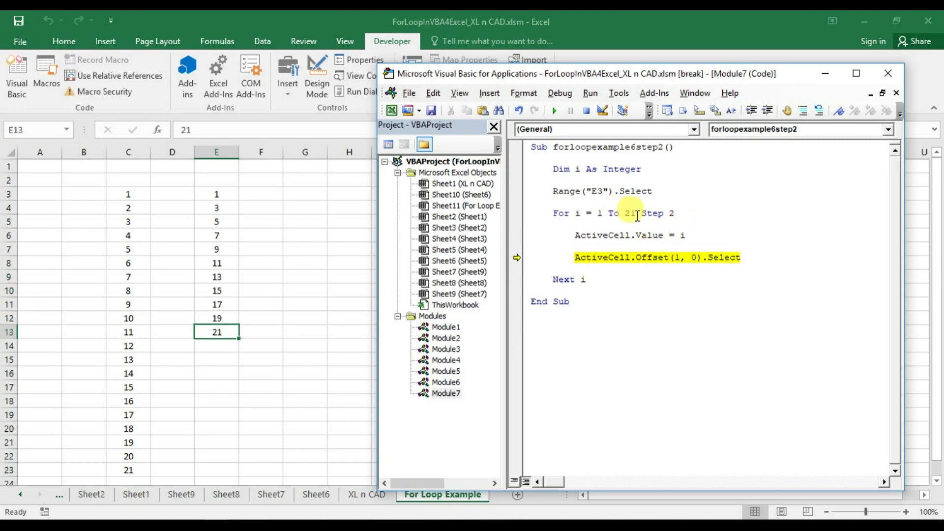
key(F8)
key(F8)
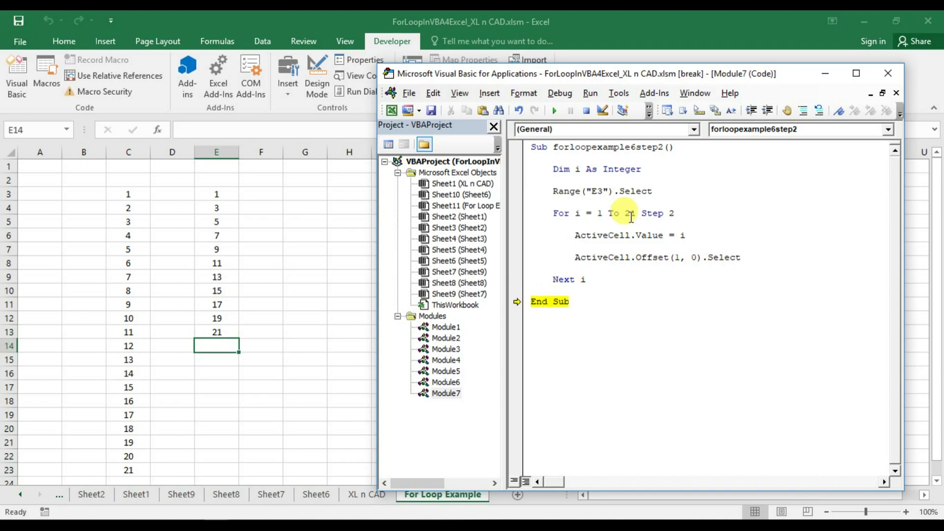
click(595, 293)
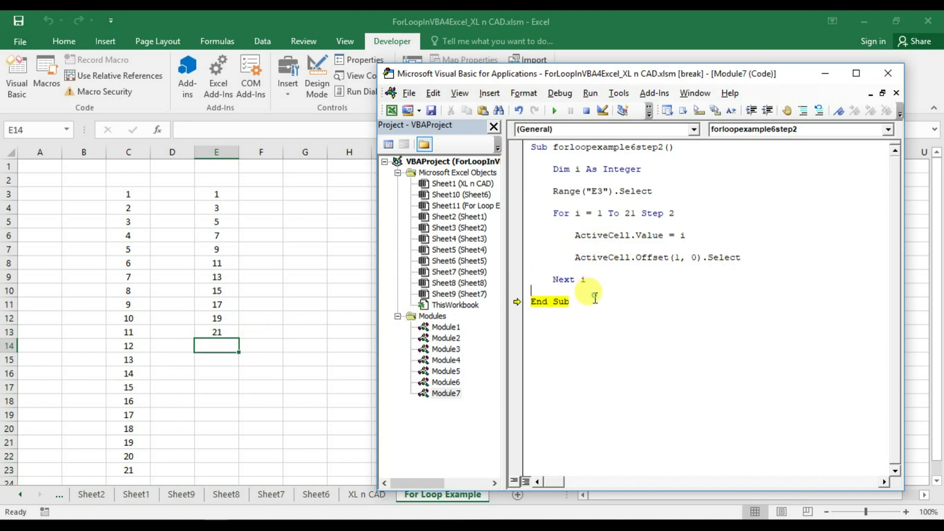
key(F8)
key(ctrl+a)
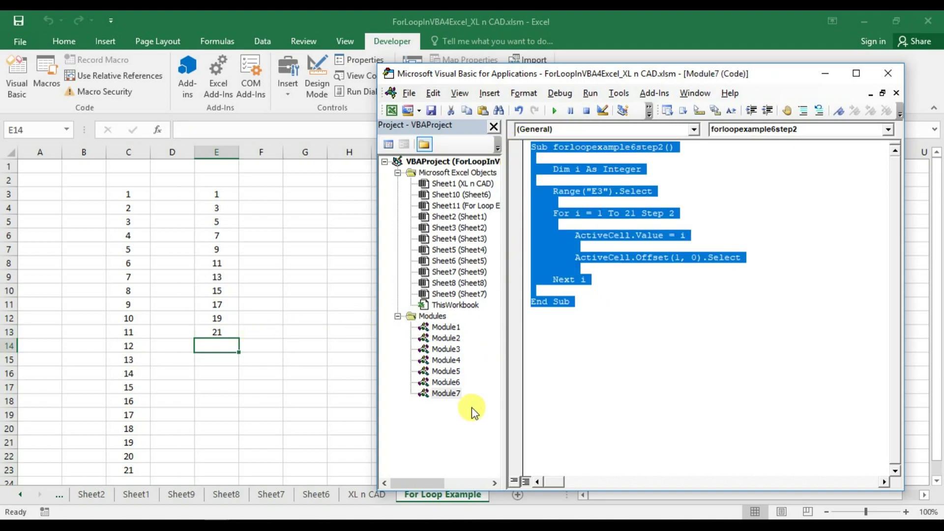
Step: Insert Module8, paste the loop macro, and rename it forloopexample6step3
right_click(448, 393)
click(513, 311)
double_click(445, 394)
double_click(445, 404)
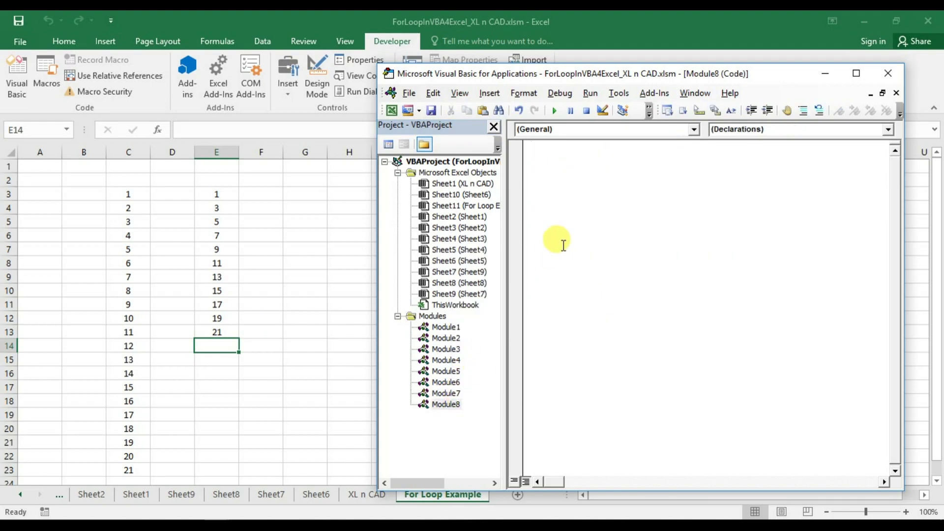
key(ctrl+v)
click(664, 147)
key(BackSpace)
text(3)
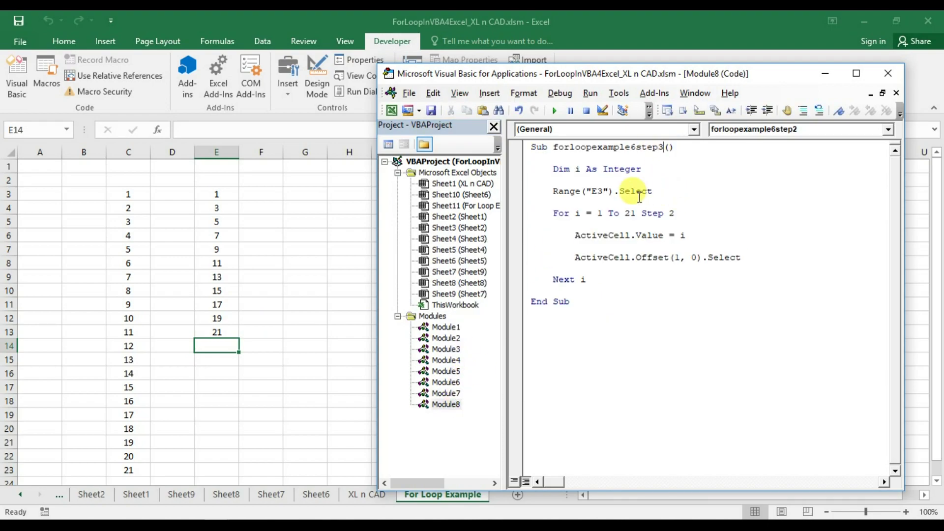
Step: Change the macro's start cell from E3 to G3
click(305, 195)
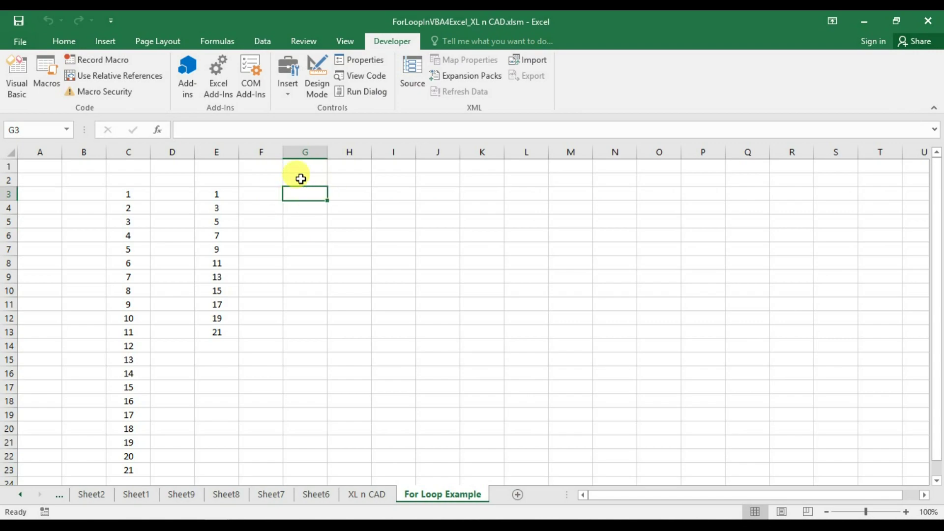
key(alt+F11)
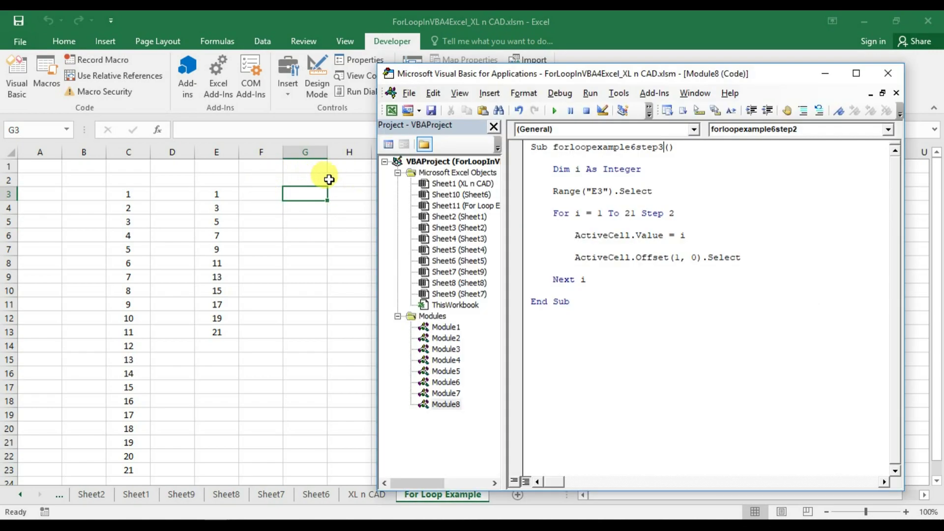
click(597, 191)
key(BackSpace)
text(G)
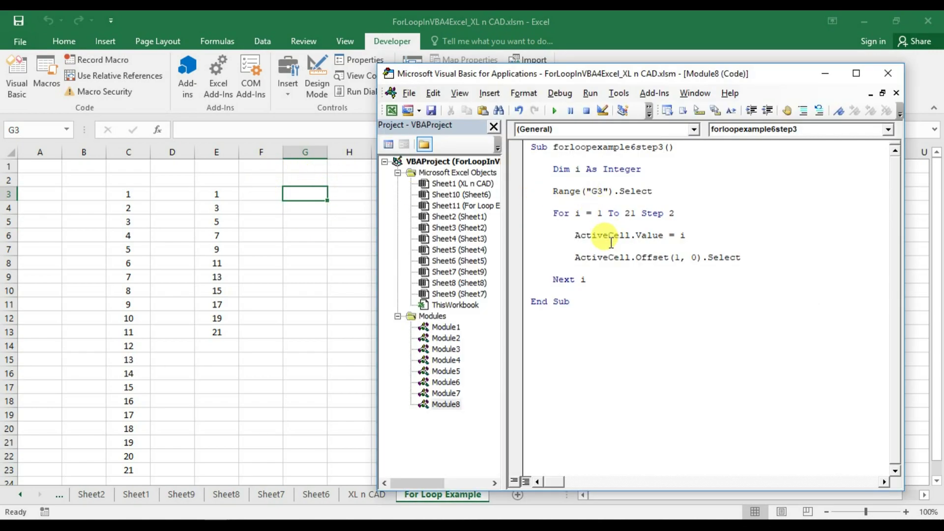
Step: Type headers Increment 1, Increment 2 and Increment 3 in row 2
key(alt+F11)
click(123, 180)
text(Incre)
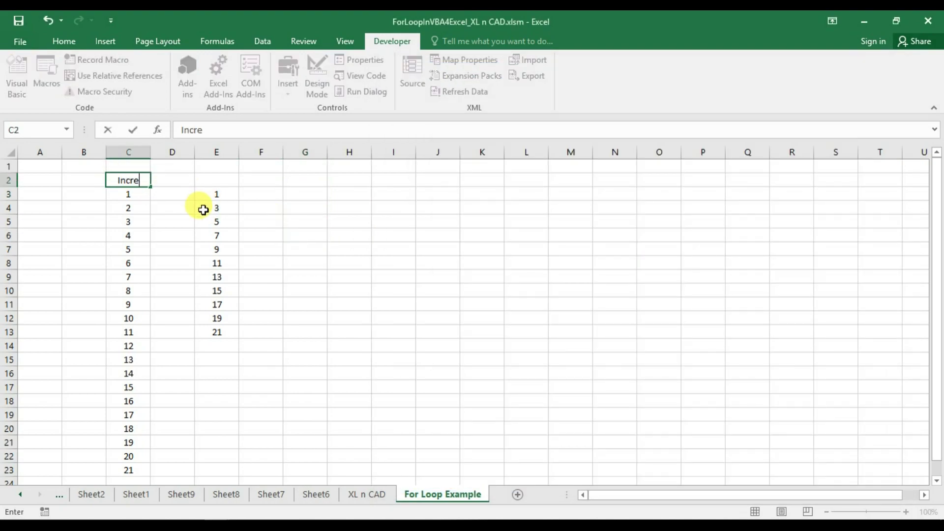
key(Tab)
key(Tab)
text(In)
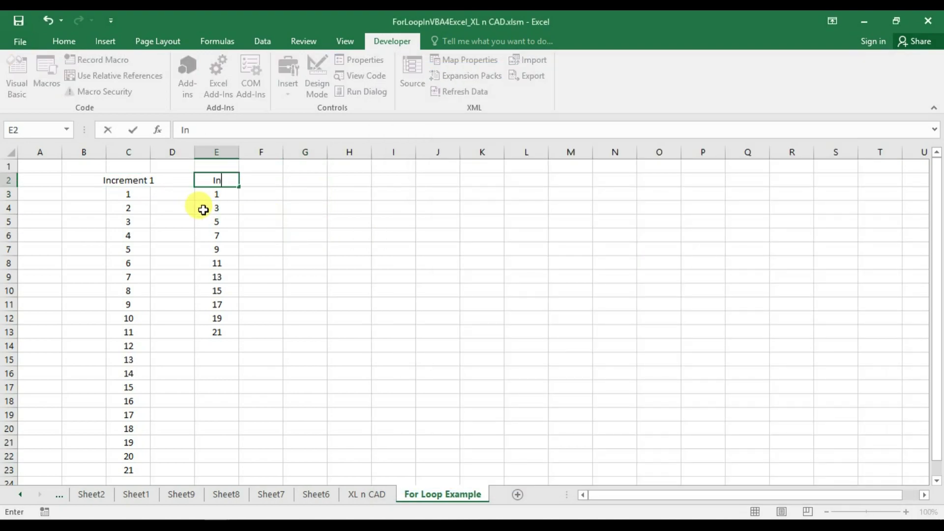
text( 2)
key(Tab)
key(Tab)
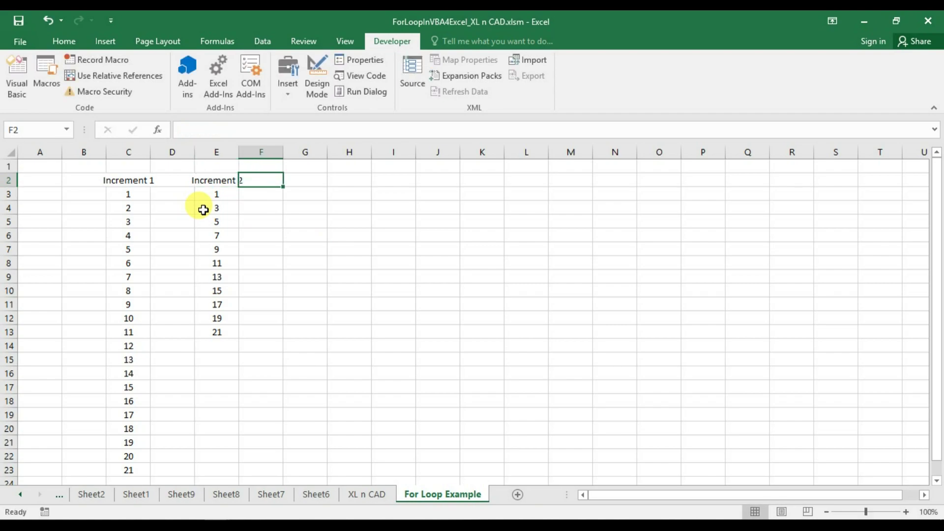
text(Increment 3)
key(Return)
Step: Change the loop's Step value to 3 and autofit columns C through G
key(alt+F11)
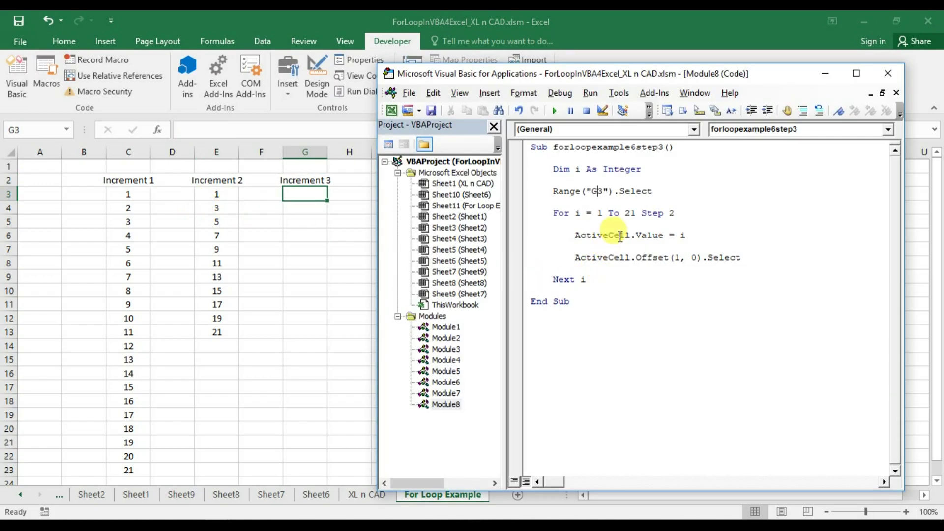
double_click(672, 213)
text(3)
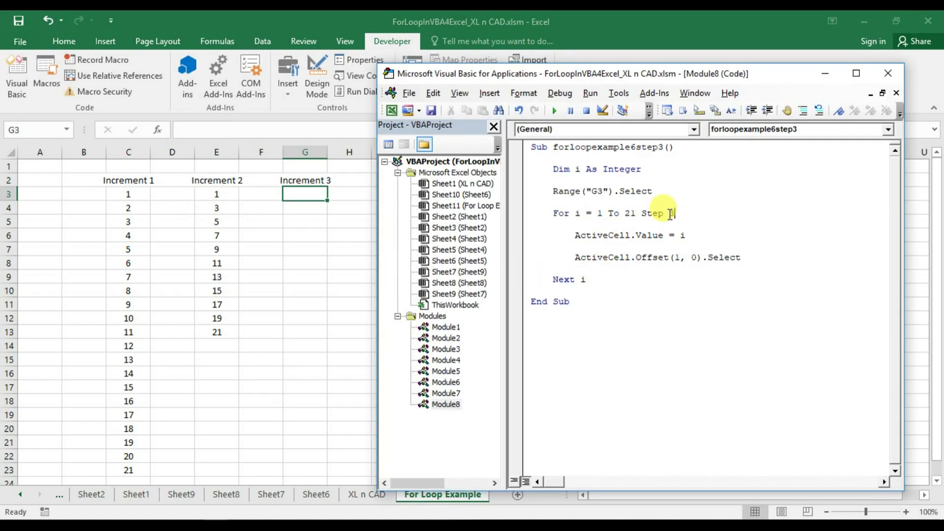
click(329, 253)
click(261, 180)
drag(143, 152, 349, 152)
double_click(371, 152)
Step: Run the forloopexample6step3 macro to fill G3:G9 with 1 to 19 in steps of 3
click(295, 181)
click(56, 76)
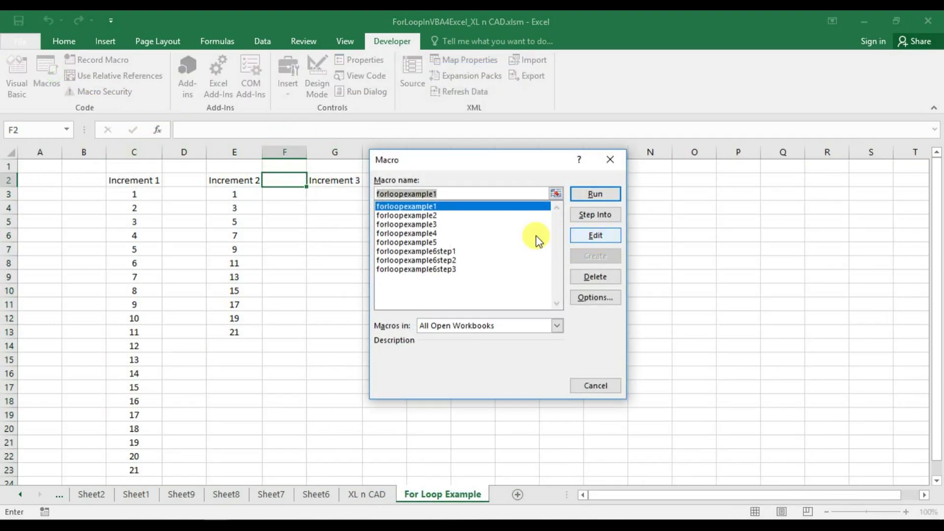
click(466, 269)
click(583, 194)
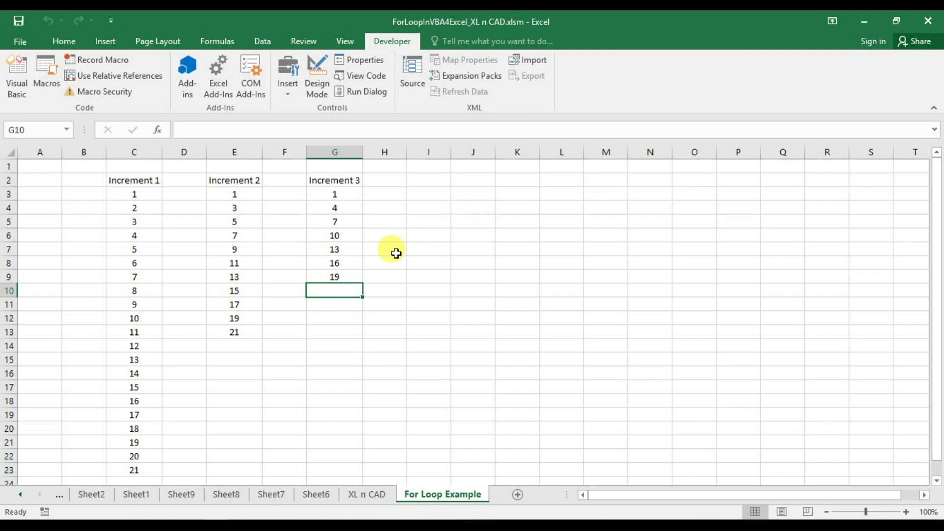
drag(351, 193, 353, 275)
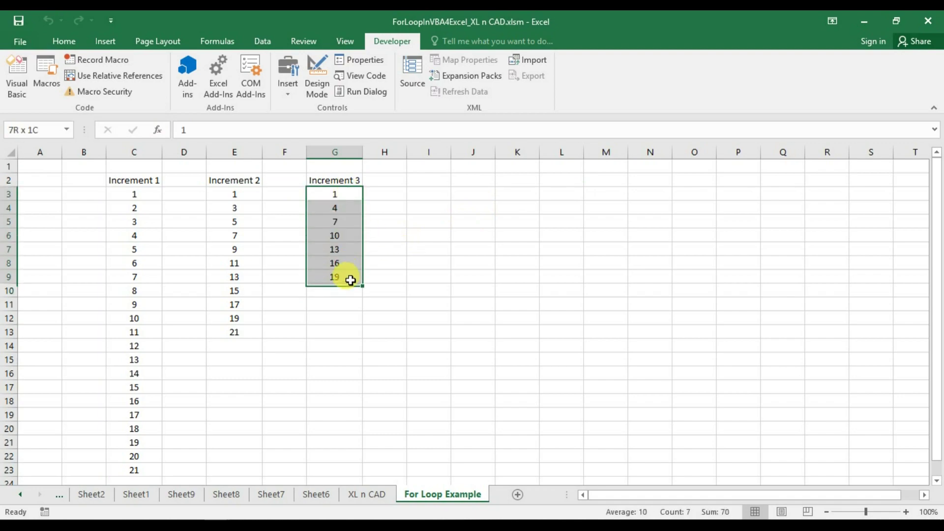
click(352, 274)
Step: Enter =C4-C3 in D4 and copy it down D4:D23 to show differences of 1
click(184, 208)
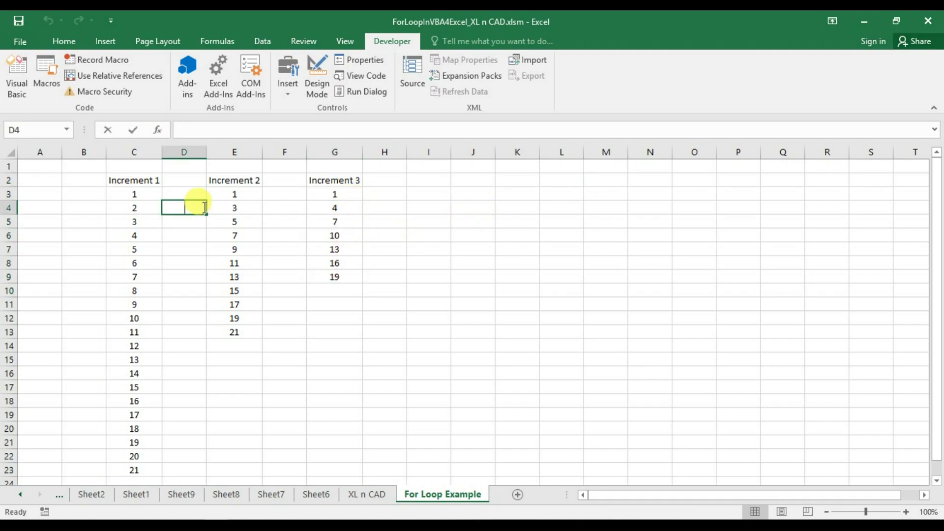
text(=C4-C3)
key(ctrl+Return)
key(ctrl+c)
key(Left)
key(ctrl+Down)
key(Right)
key(ctrl+shift+Up)
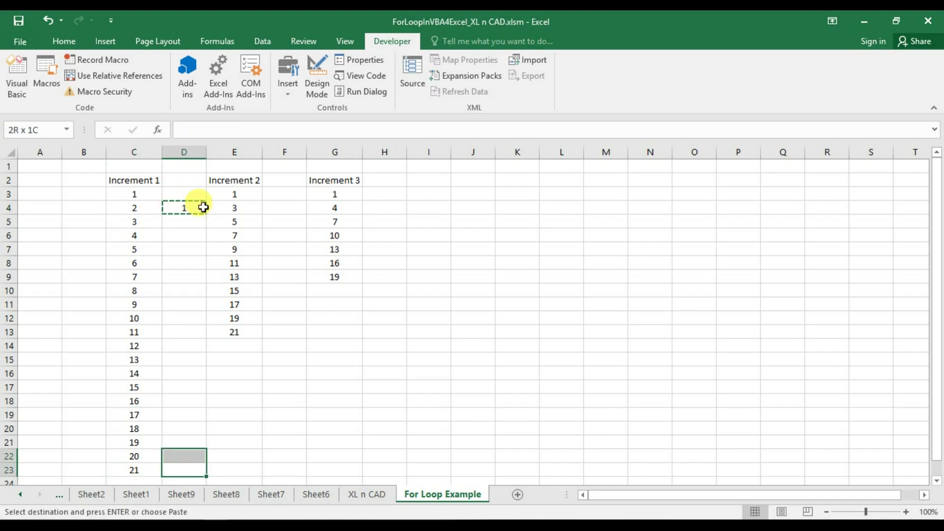
key(ctrl+v)
Step: Paste the difference formula into F4:F13 beside Increment 2, showing differences of 2
key(Right)
key(Right)
key(ctrl+v)
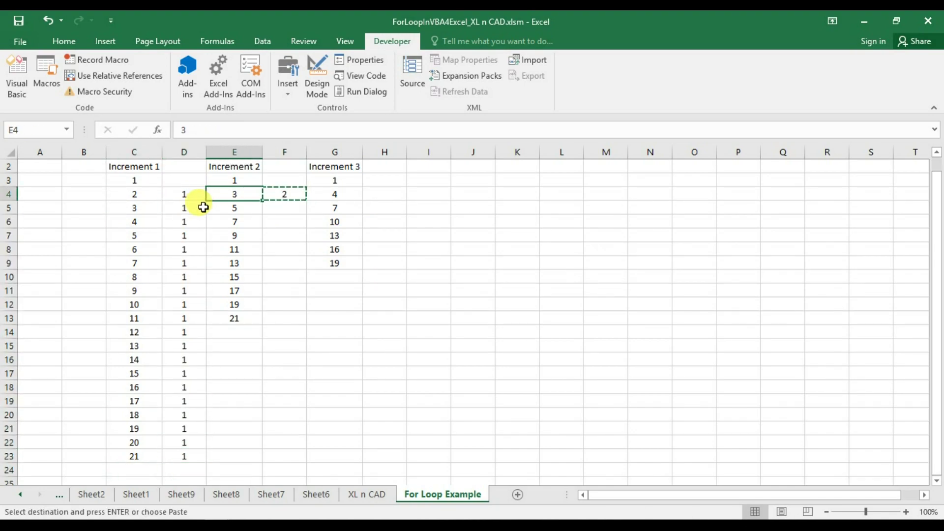
key(ctrl+c)
key(Left)
key(ctrl+Down)
key(Right)
key(ctrl+shift+Up)
key(ctrl+v)
key(ctrl+Up)
Step: Paste the difference formula into H4:H9 beside Increment 3, showing differences of 3
key(ctrl+c)
key(Right)
key(Right)
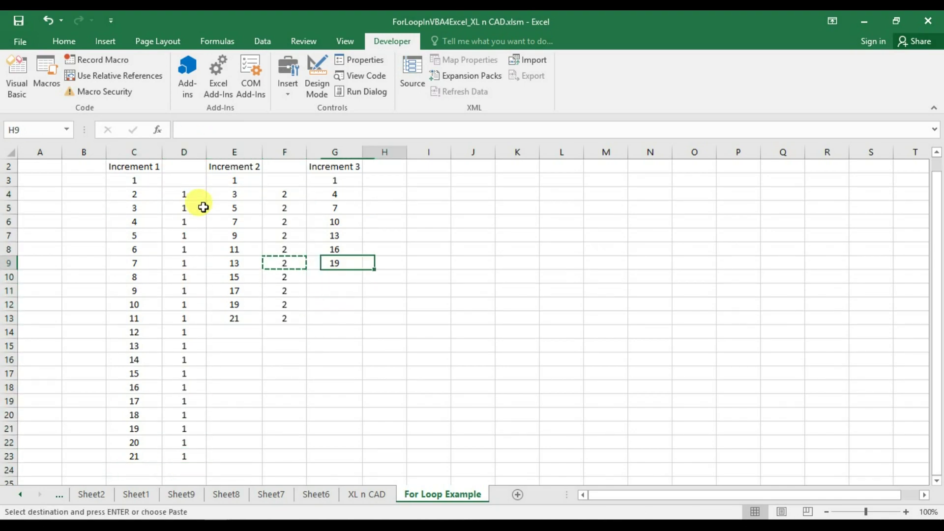
key(ctrl+v)
key(shift+Down)
key(shift+Down)
key(shift+Down)
key(ctrl+v)
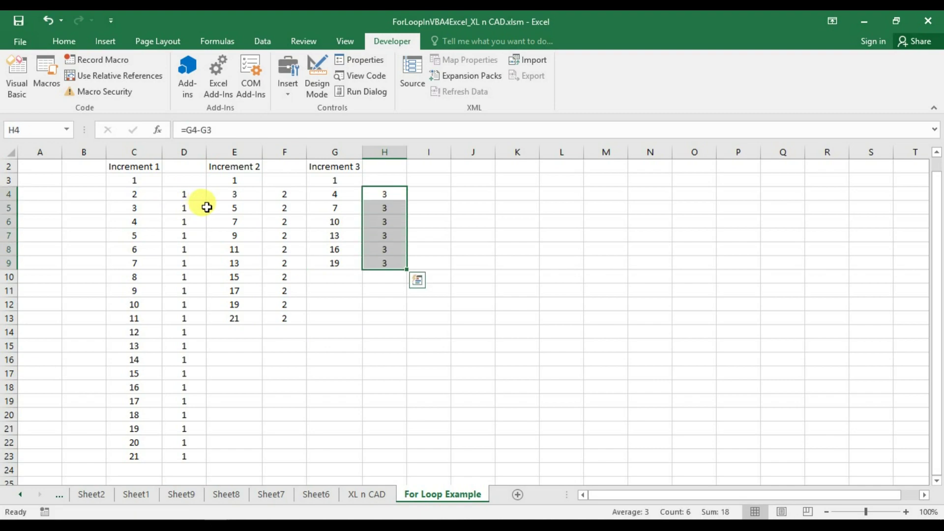
Step: Make the row 2 headers bold, select J2, and open the VBA editor with Alt+F11
click(140, 167)
key(shift+space)
key(ctrl+b)
scroll(476, 200, up, 1)
click(473, 180)
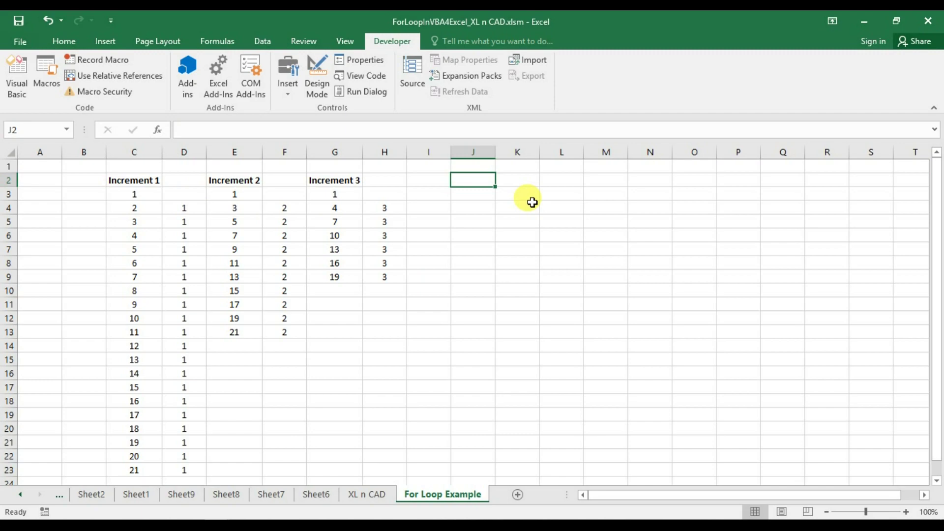
key(alt+F11)
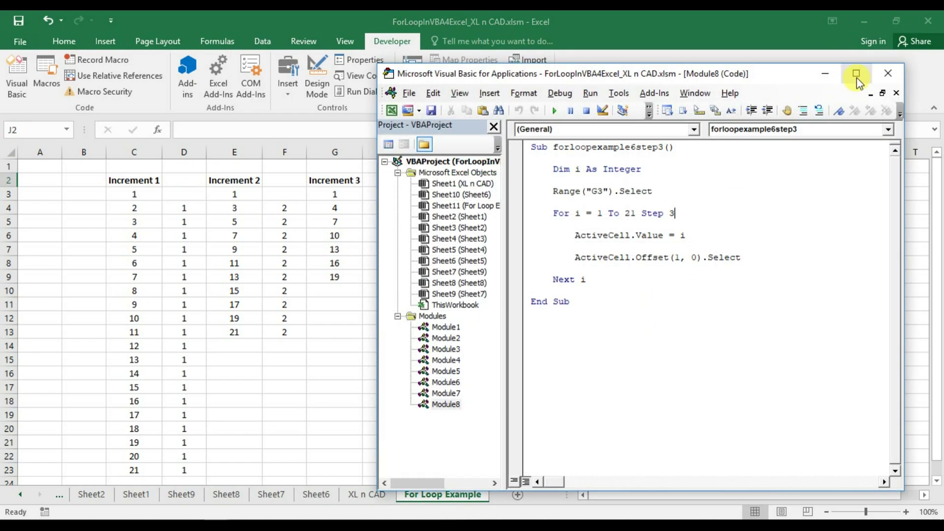
Step: Copy Module6's loop code and paste it into a newly inserted module
click(857, 78)
click(78, 324)
click(156, 309)
key(ctrl+a)
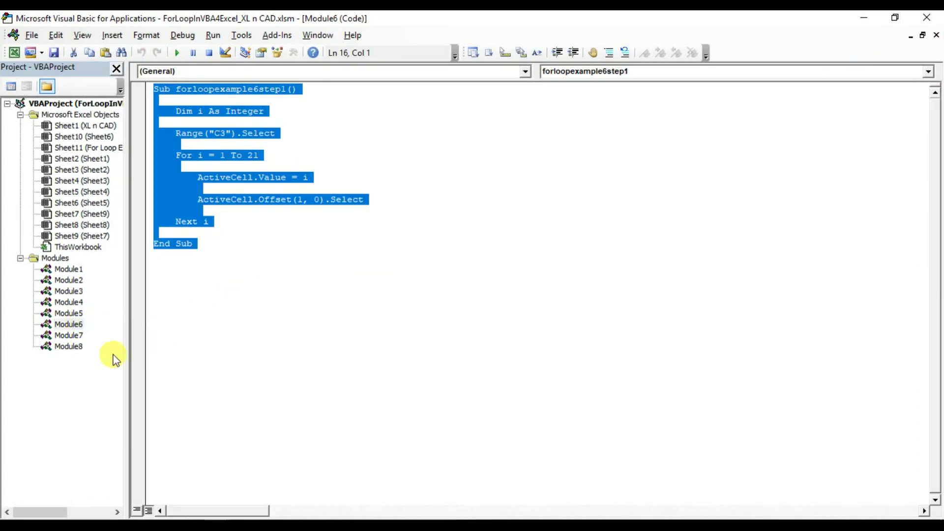
click(75, 348)
right_click(77, 349)
click(232, 421)
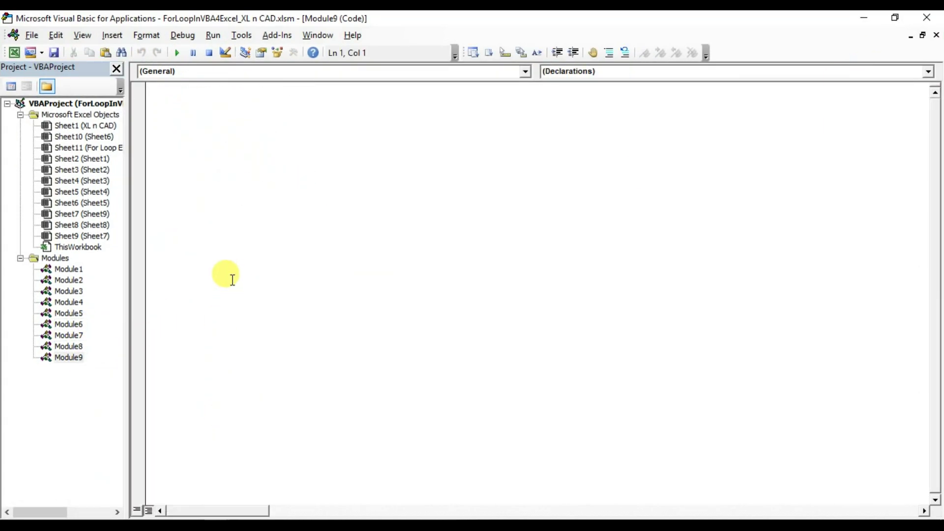
key(ctrl+v)
Step: Rename the macro to forloopexample7step1 and make it loop For i = 100 To 80 Step -1
click(261, 89)
key(BackSpace)
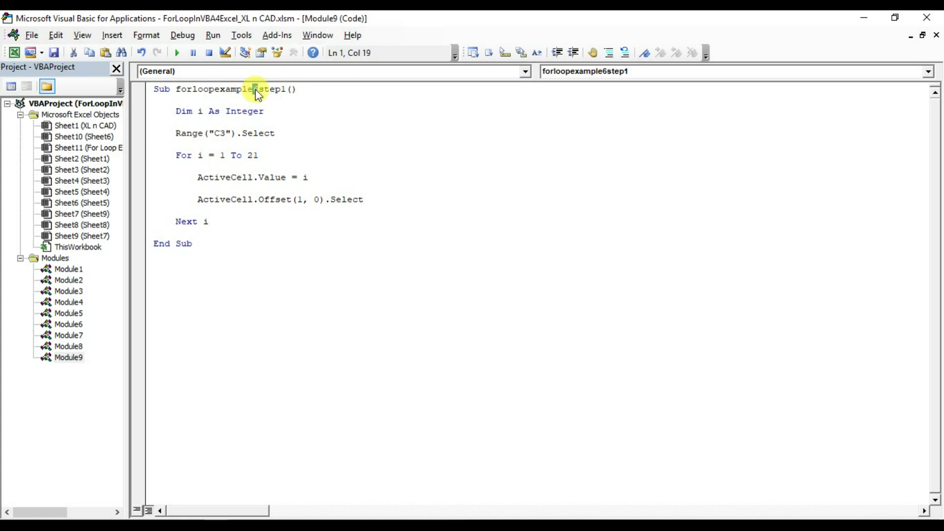
text(7)
click(280, 155)
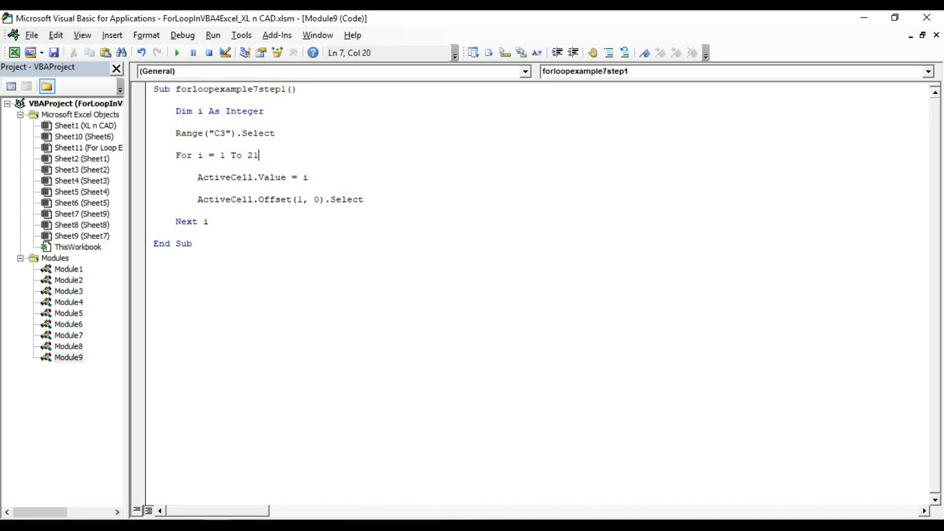
double_click(222, 155)
text(100)
key(alt+F11)
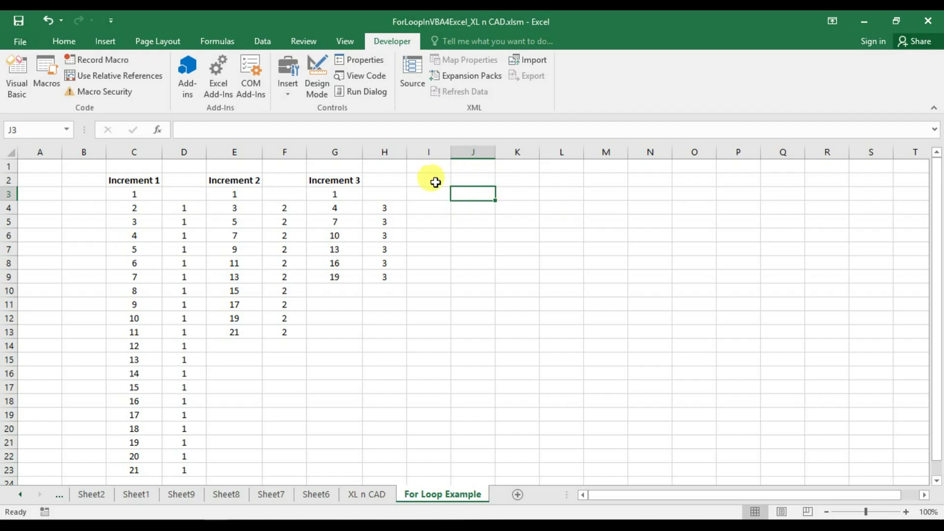
key(alt+F11)
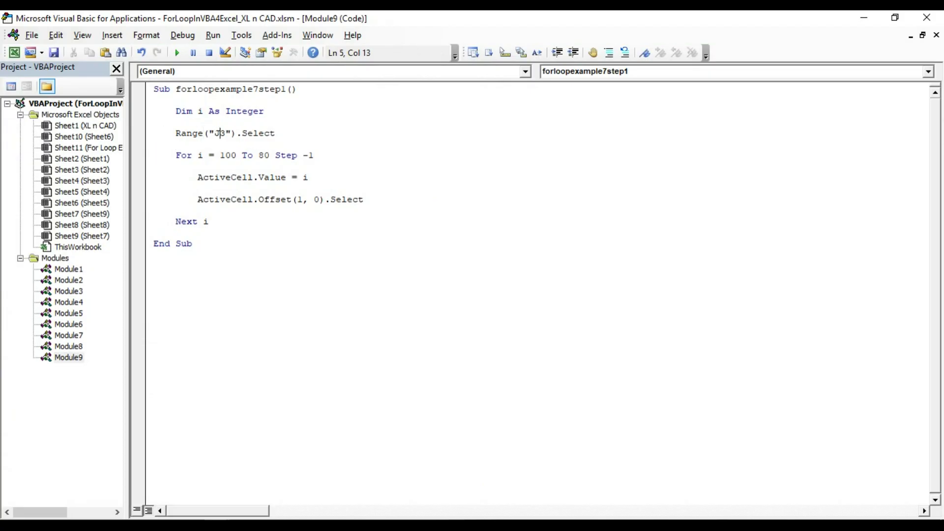
Step: Type the Decrement 1 header in J2, autofit column J, and select J3
key(alt+F11)
text(Decr)
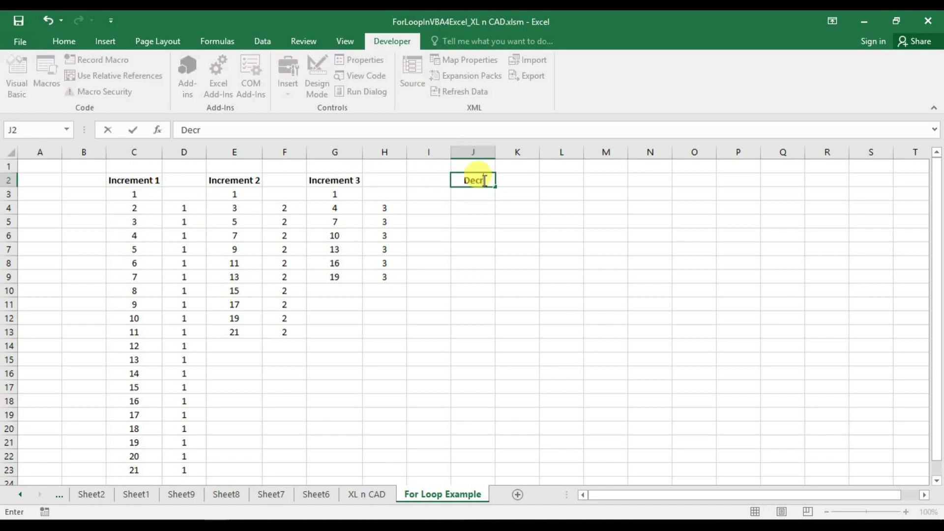
text(ement 1)
key(Return)
double_click(495, 152)
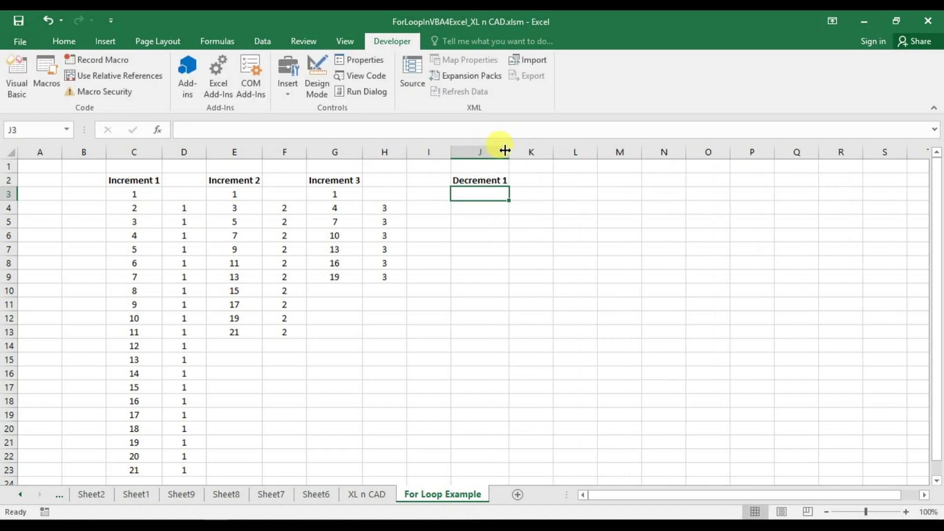
click(491, 178)
click(498, 193)
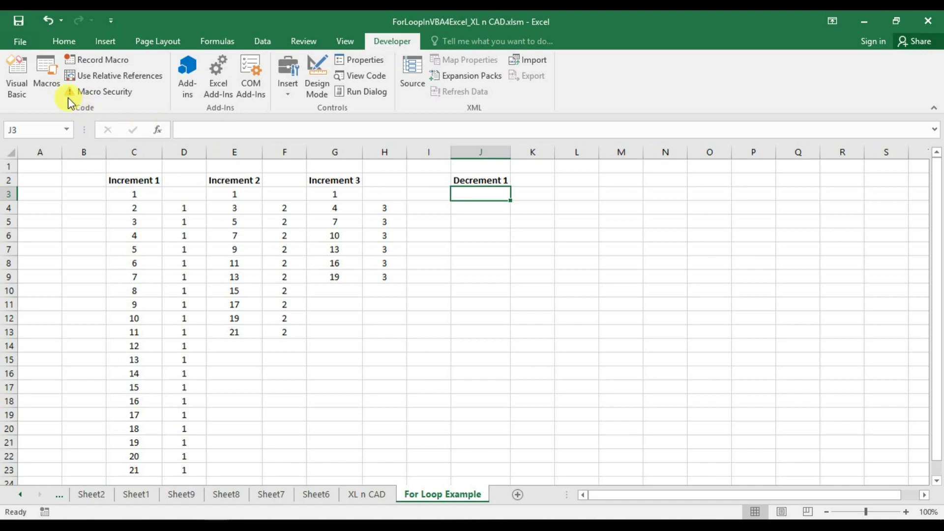
Step: Run forloopexample7step1 to fill J3:J23 with 100 down to 80
click(46, 74)
click(431, 278)
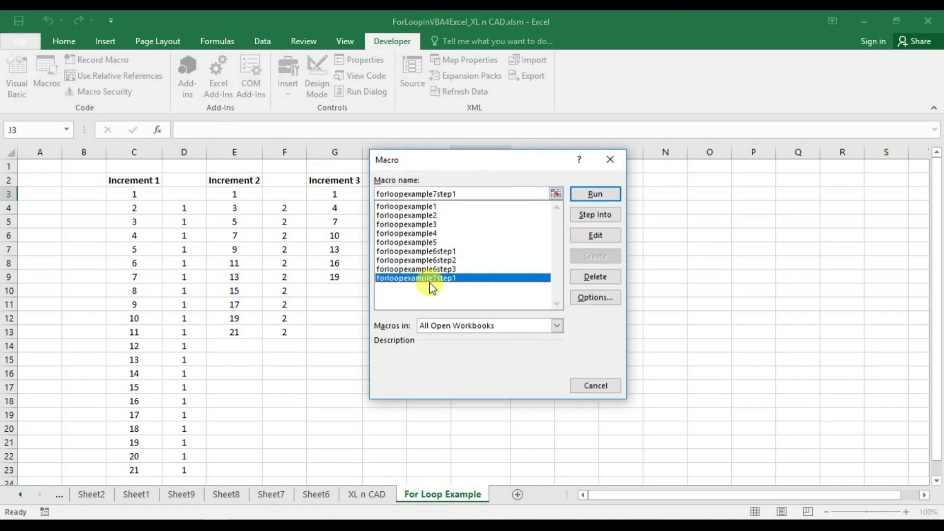
click(594, 195)
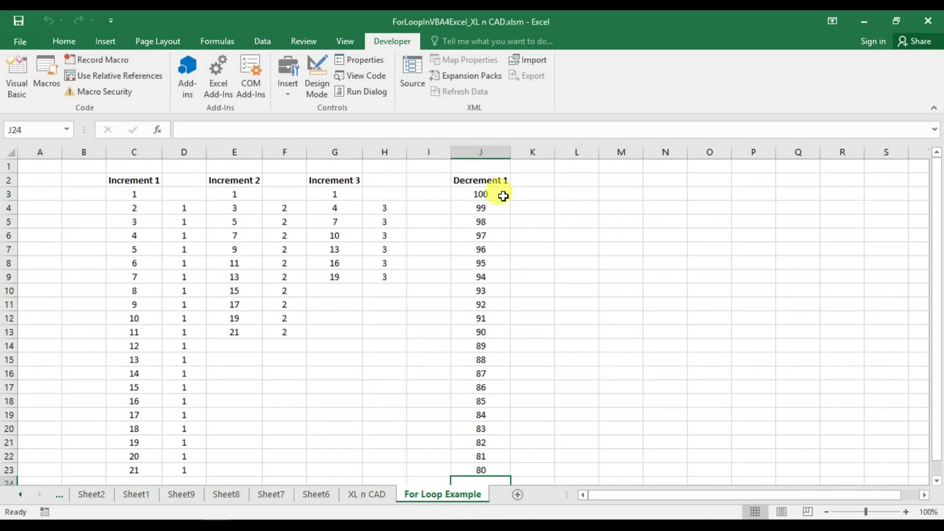
click(503, 196)
scroll(496, 246, down, 5)
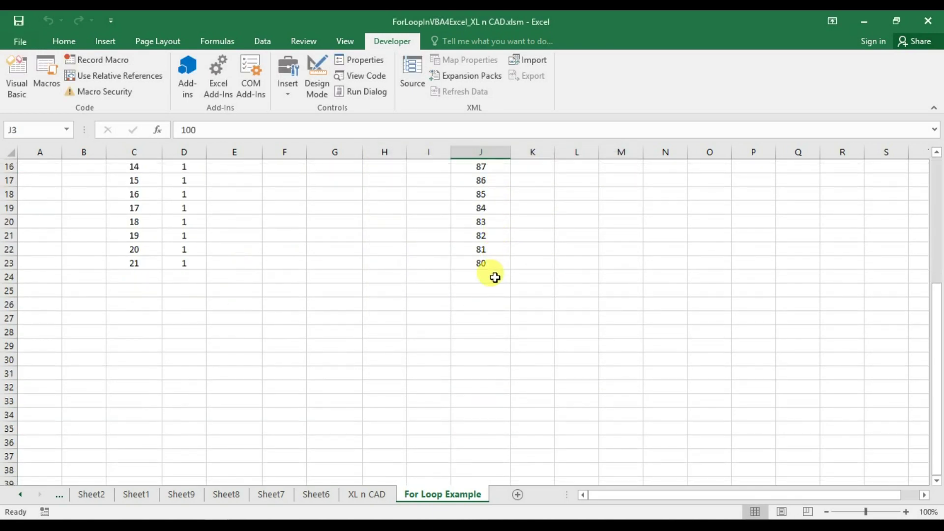
scroll(492, 266, up, 5)
click(499, 179)
text(Decrement 2)
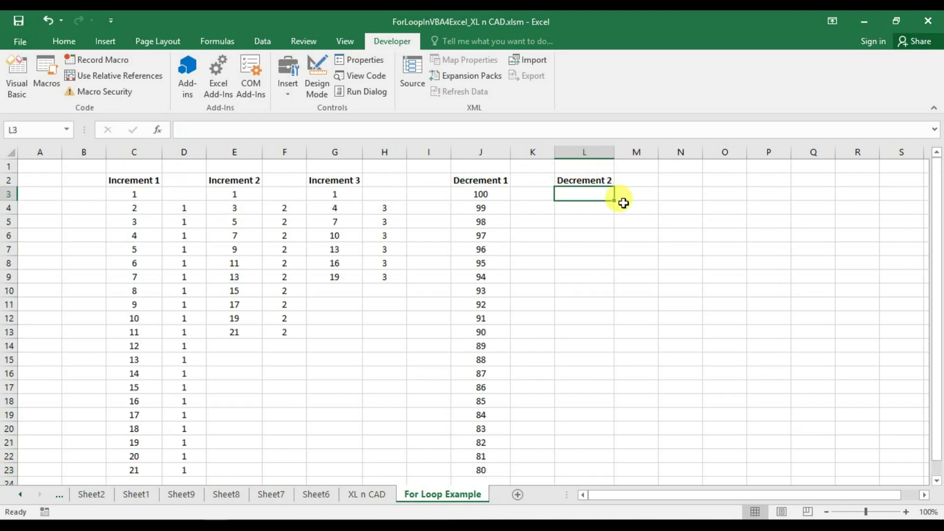
Step: Copy Module9's macro into a new Module10 as forloopexample7step2, changing the step to -2
key(alt+F11)
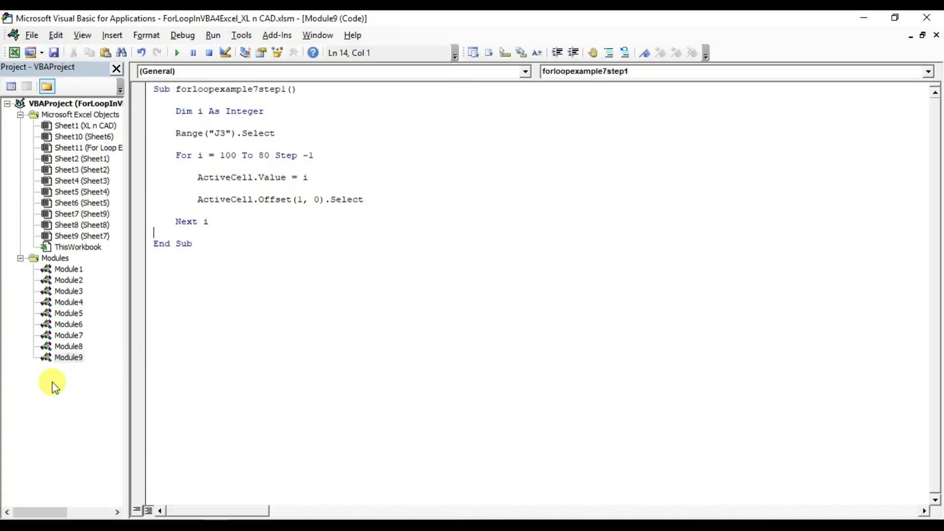
double_click(73, 357)
mouse_move(225, 256)
mouse_down()
mouse_move(154, 143)
mouse_move(147, 94)
mouse_up()
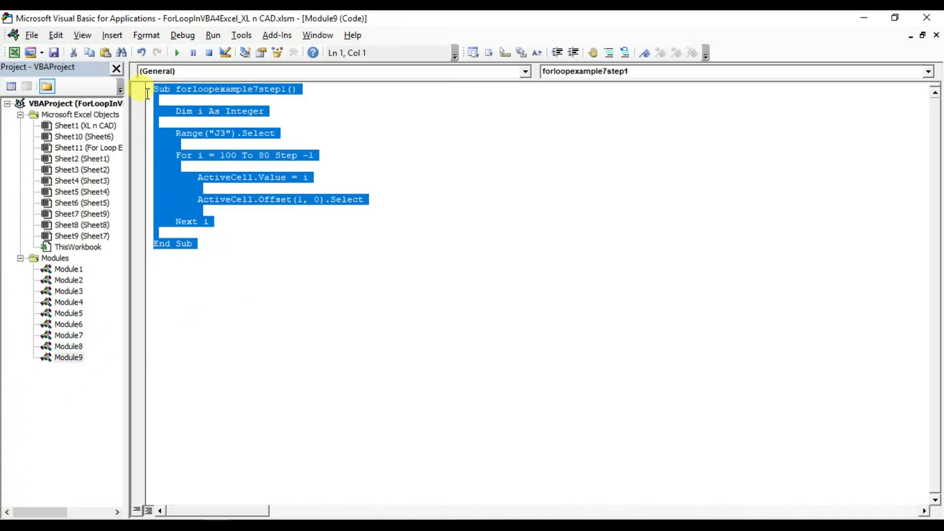
click(71, 358)
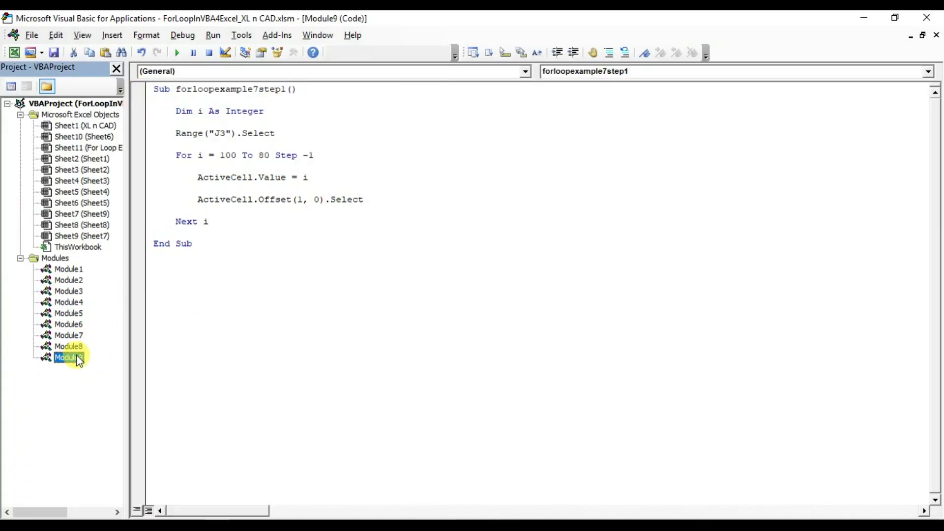
right_click(76, 357)
click(231, 429)
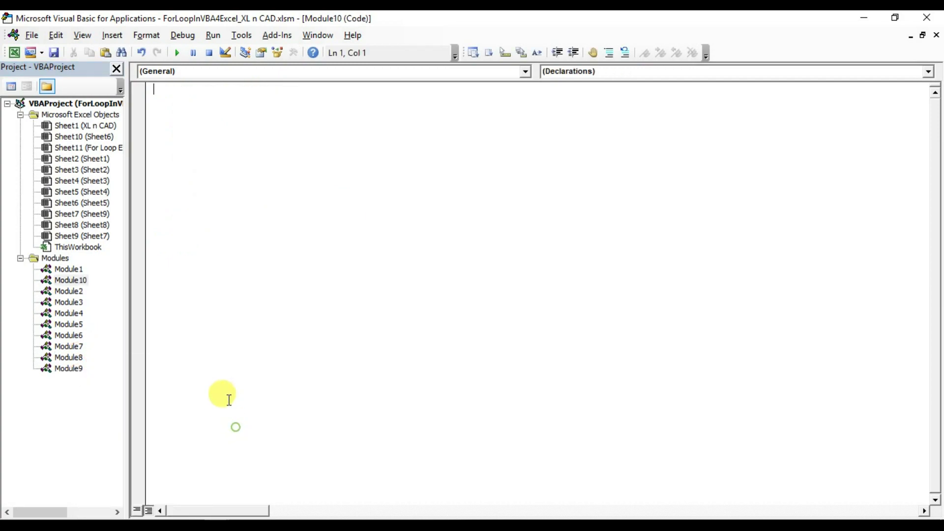
key(ctrl+v)
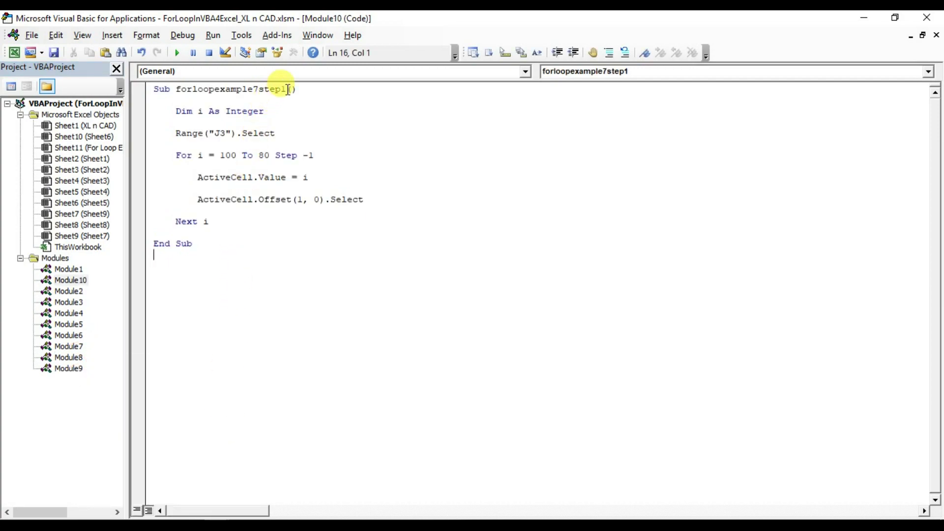
text(2)
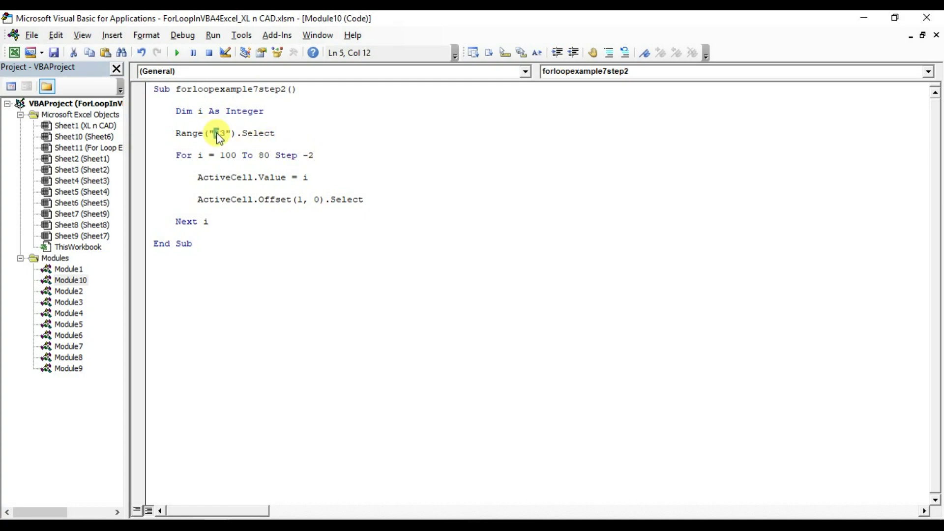
click(864, 17)
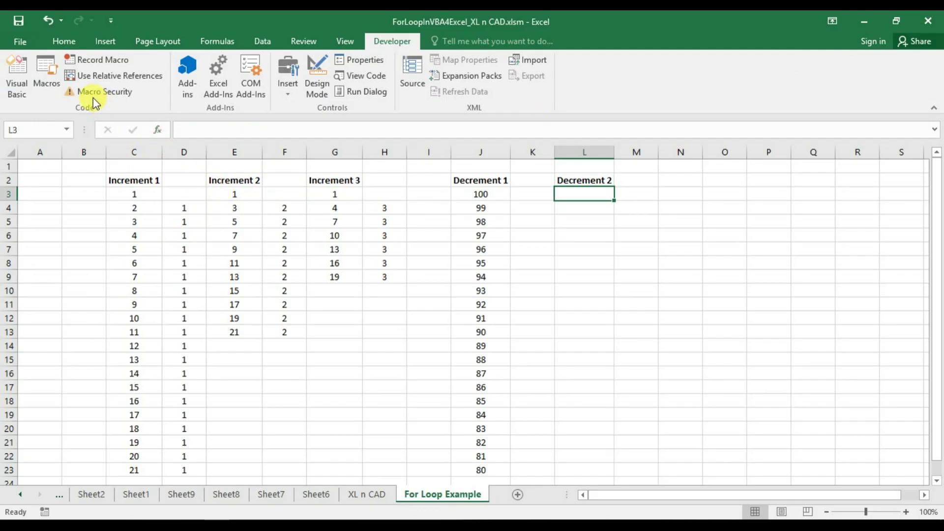
Step: Run forloopexample7step2 to fill L3:L13 with 100 to 80 by 2s, then copy the L2 heading
click(58, 85)
click(443, 287)
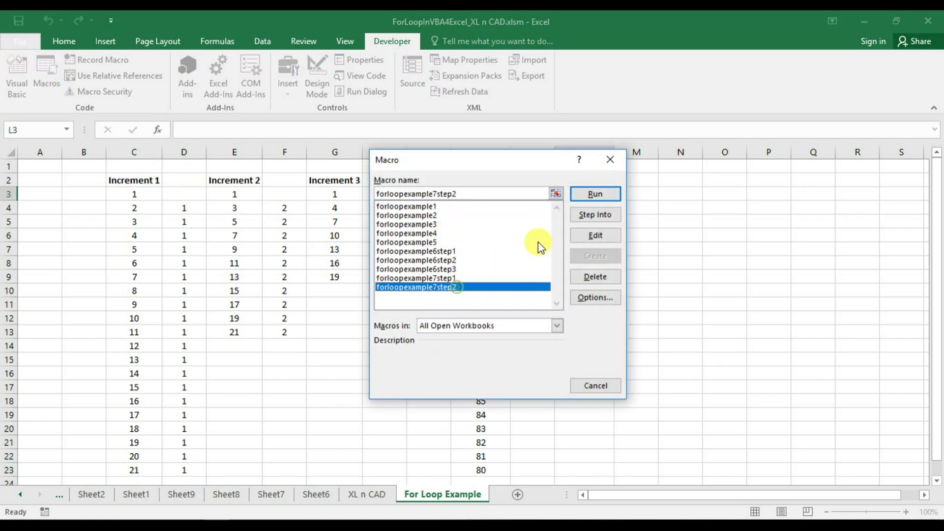
click(591, 195)
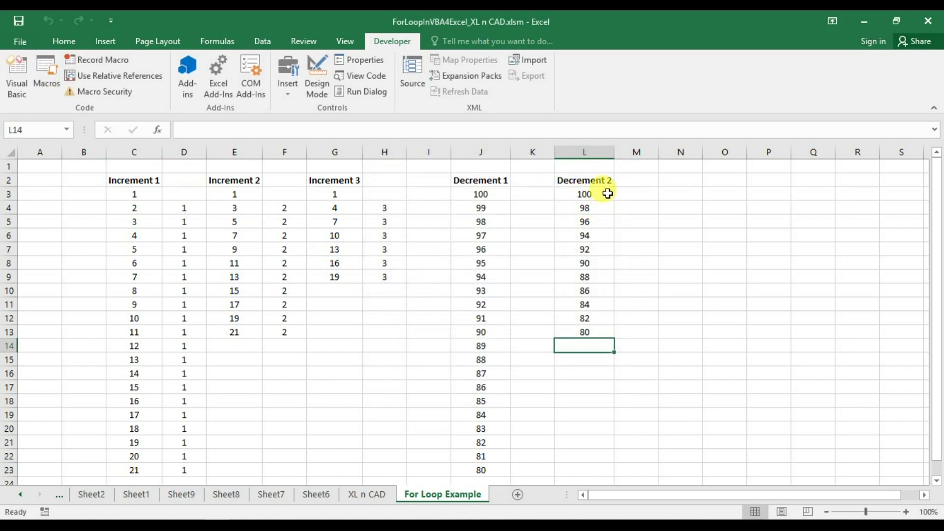
click(608, 193)
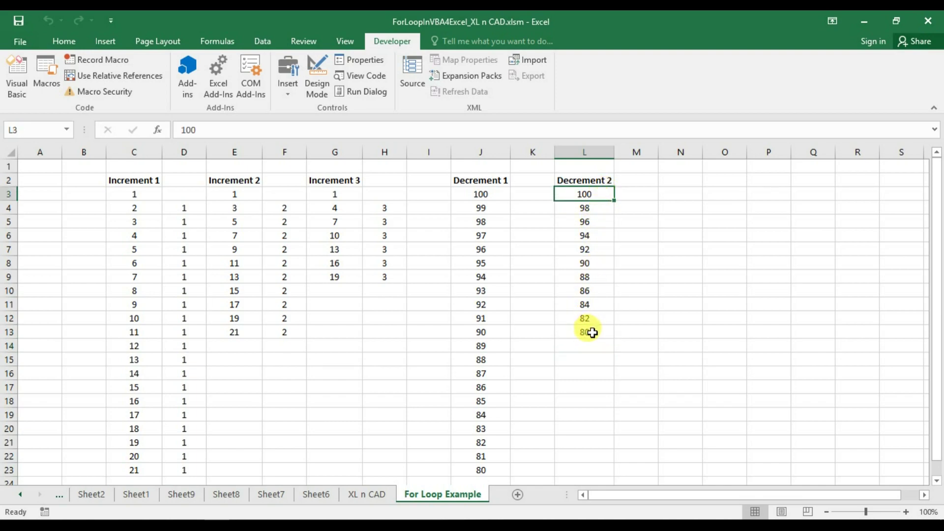
click(604, 181)
key(ctrl+c)
Step: Paste the heading into N2, widen column N, and change it to Decrement 3
click(678, 180)
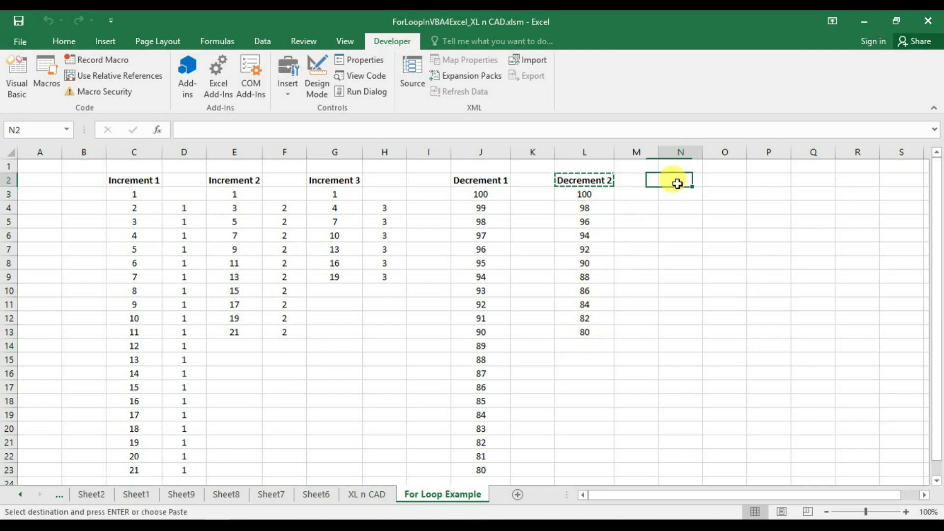
key(ctrl+v)
double_click(703, 152)
key(F2)
key(BackSpace)
text(3)
key(Return)
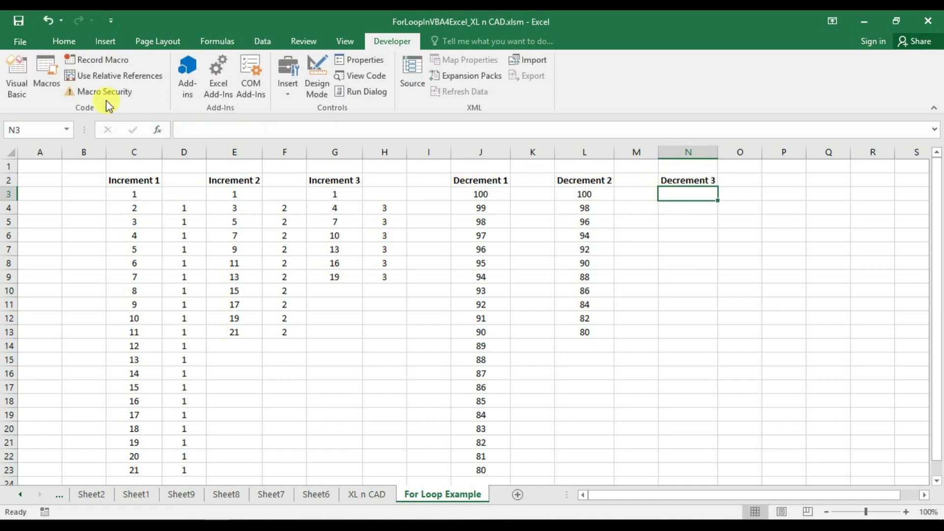
Step: Copy Module10's macro into a new Module11 as forloopexample7step3 starting at N3
click(16, 79)
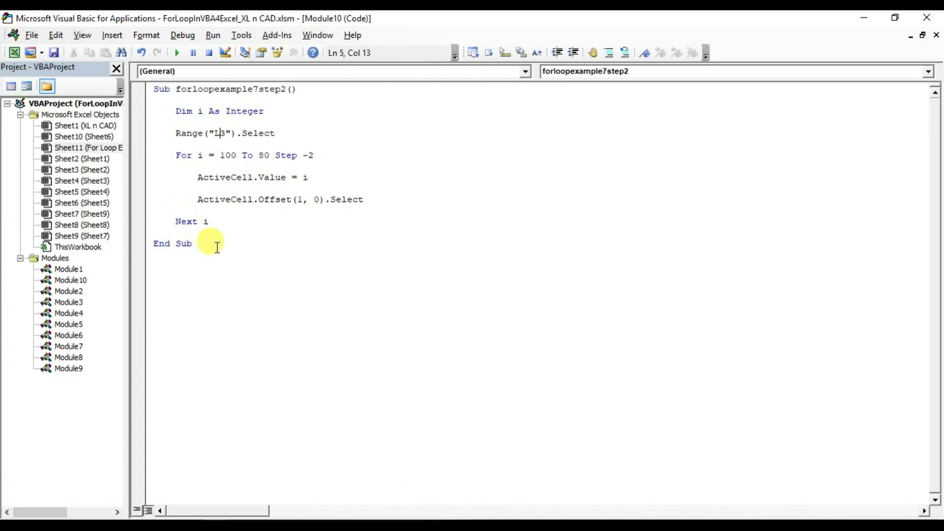
drag(218, 247, 150, 89)
right_click(69, 280)
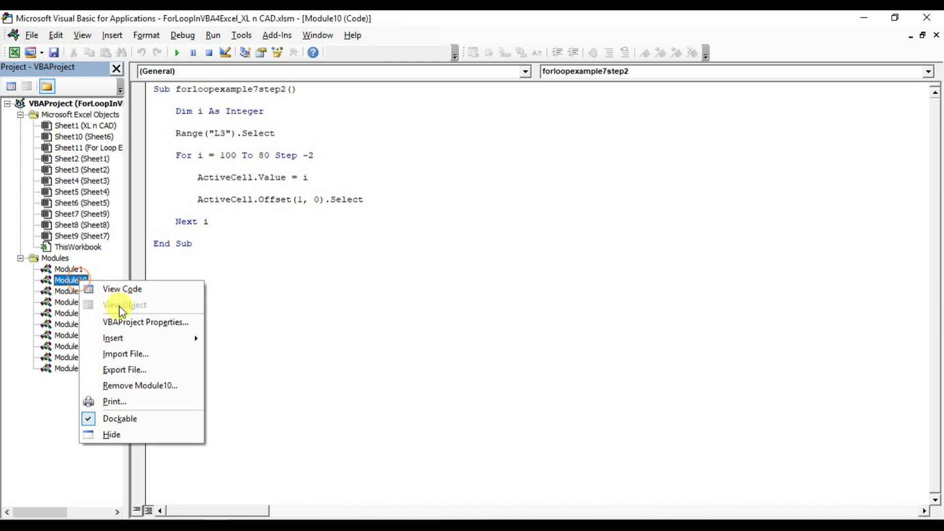
click(236, 354)
key(ctrl+v)
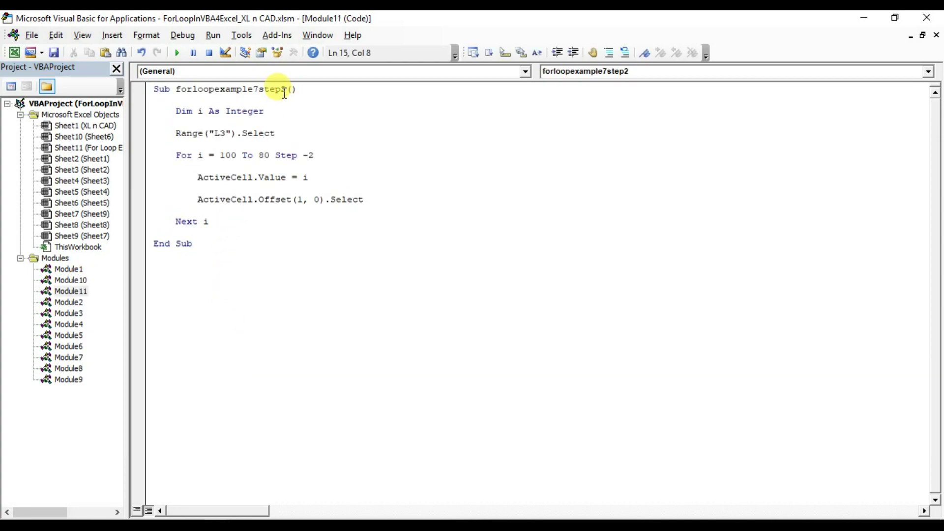
text(3)
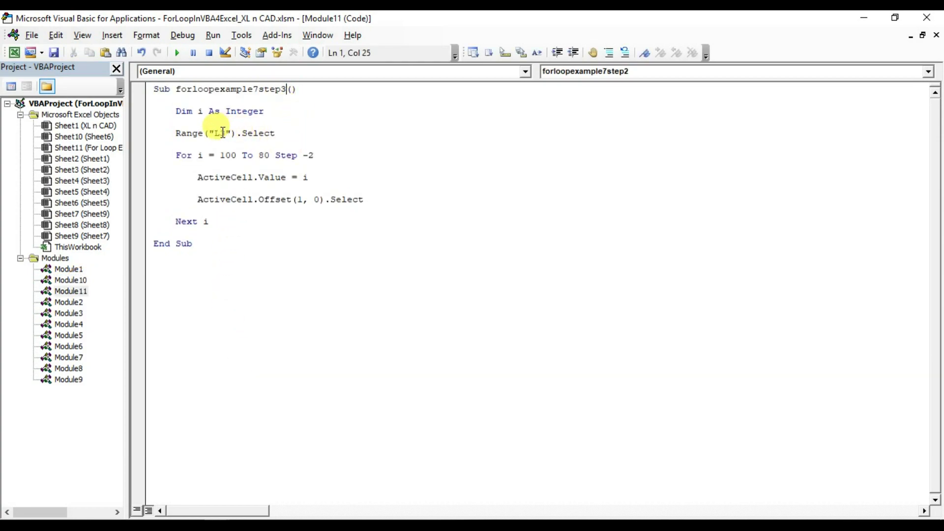
text(N3)
click(314, 156)
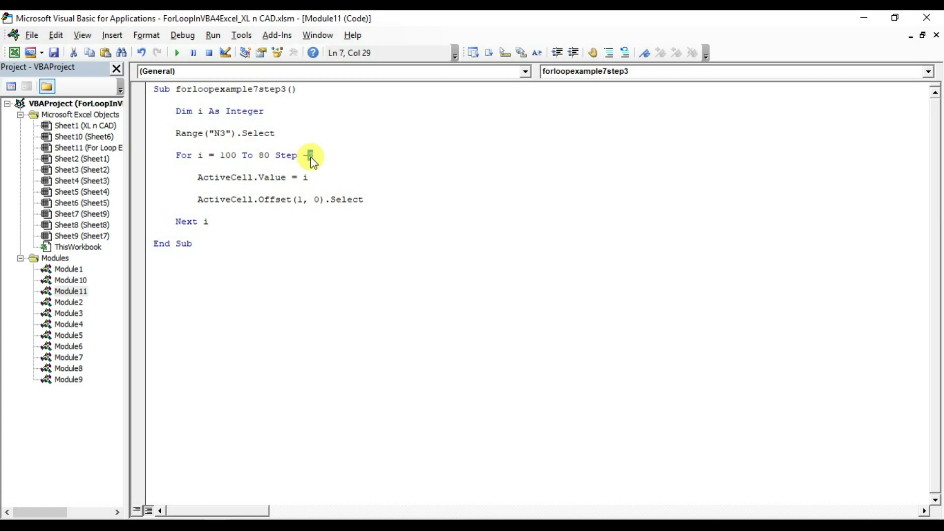
Step: Set the step to -3 and run forloopexample7step3 to fill N3:N9 with 100 down to 82
text(3)
click(927, 18)
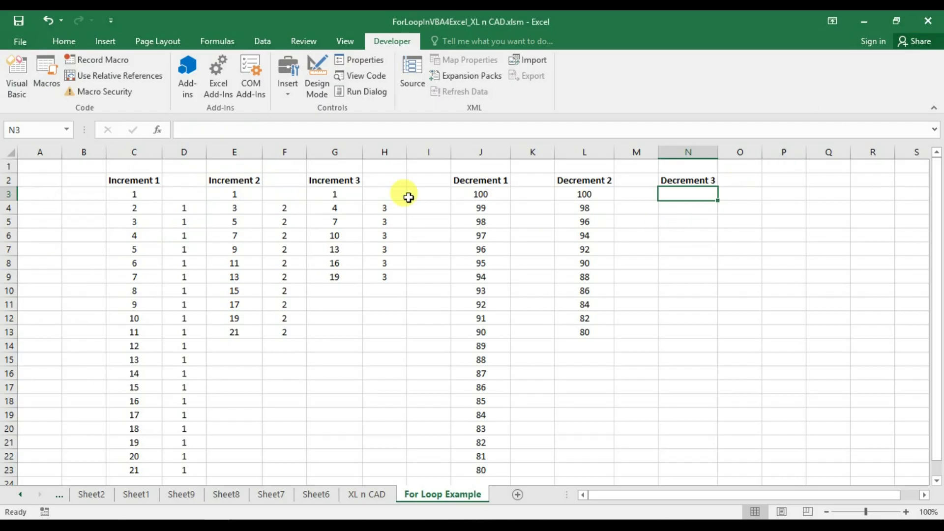
click(46, 78)
click(472, 295)
click(596, 192)
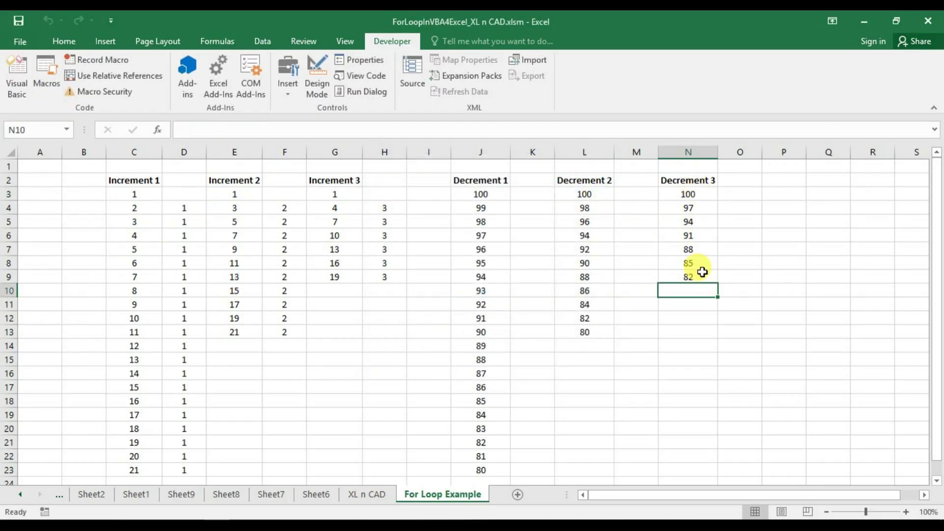
Step: Try a =N4-N3 difference formula in the cells beside each Decrement column, then undo it
drag(533, 194, 546, 421)
drag(636, 194, 636, 332)
drag(741, 194, 742, 274)
text(=)
click(696, 209)
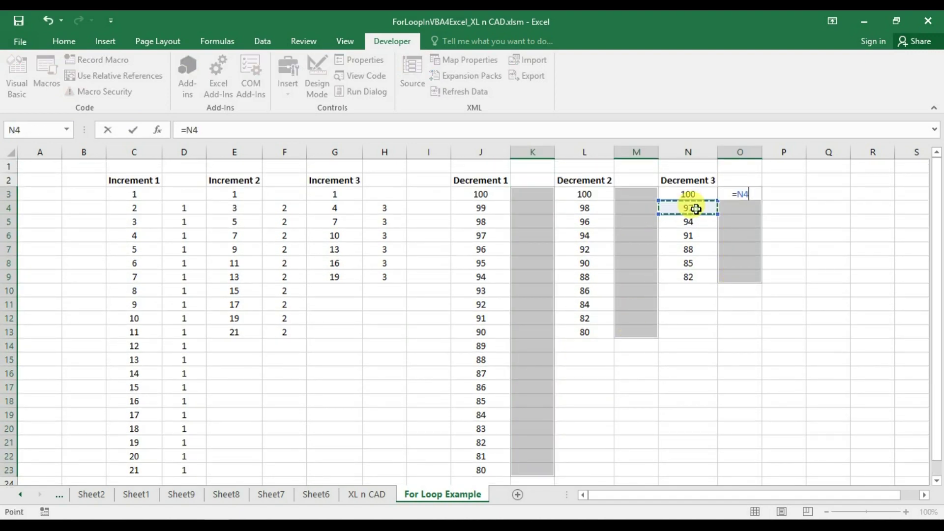
click(701, 192)
key(ctrl+Return)
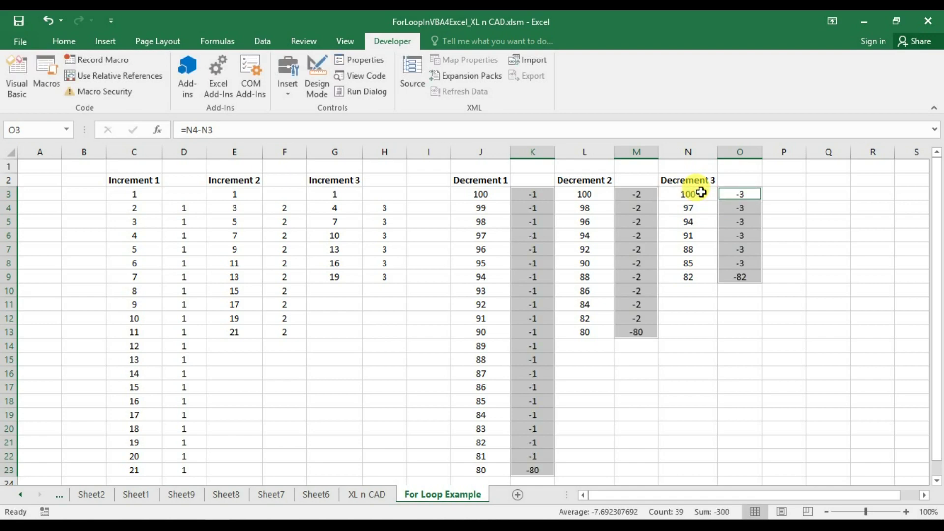
key(ctrl+z)
click(533, 190)
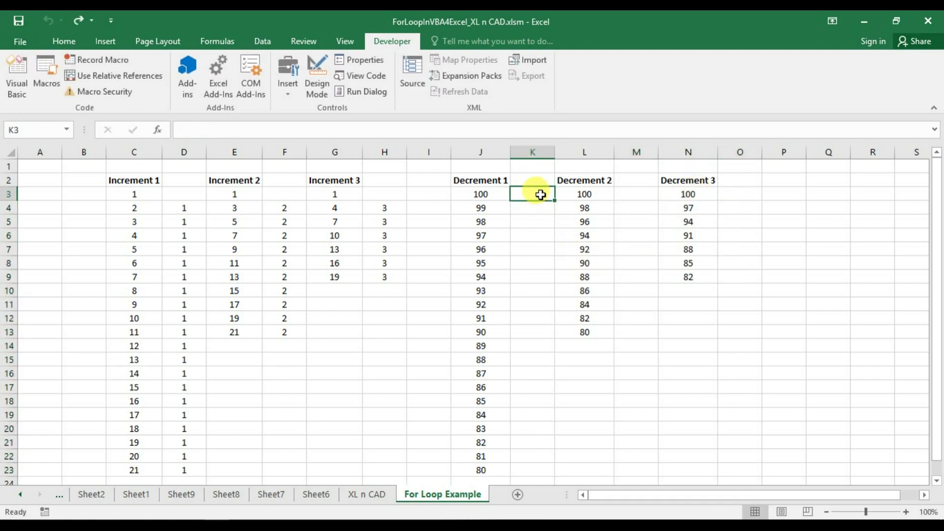
Step: Fill K3:K23, M3:M13 and O3:O9 with a difference formula showing -1s, -2s and -3s
drag(541, 194, 536, 464)
drag(633, 192, 631, 329)
drag(733, 194, 731, 266)
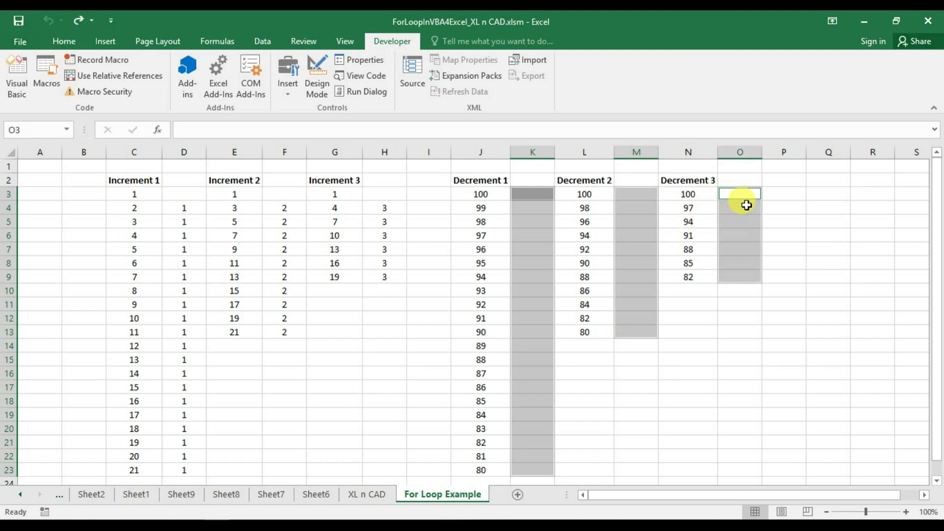
text(=)
key(Left)
key(Down)
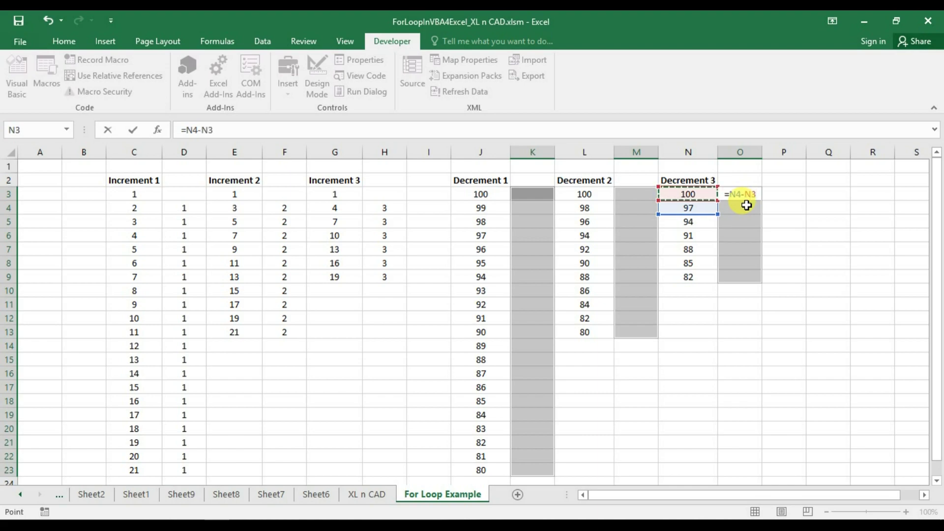
key(ctrl+Return)
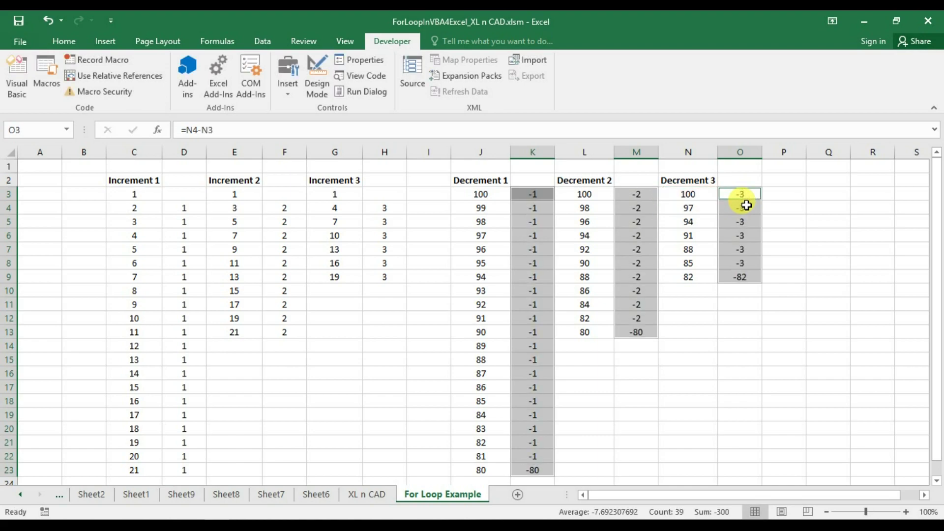